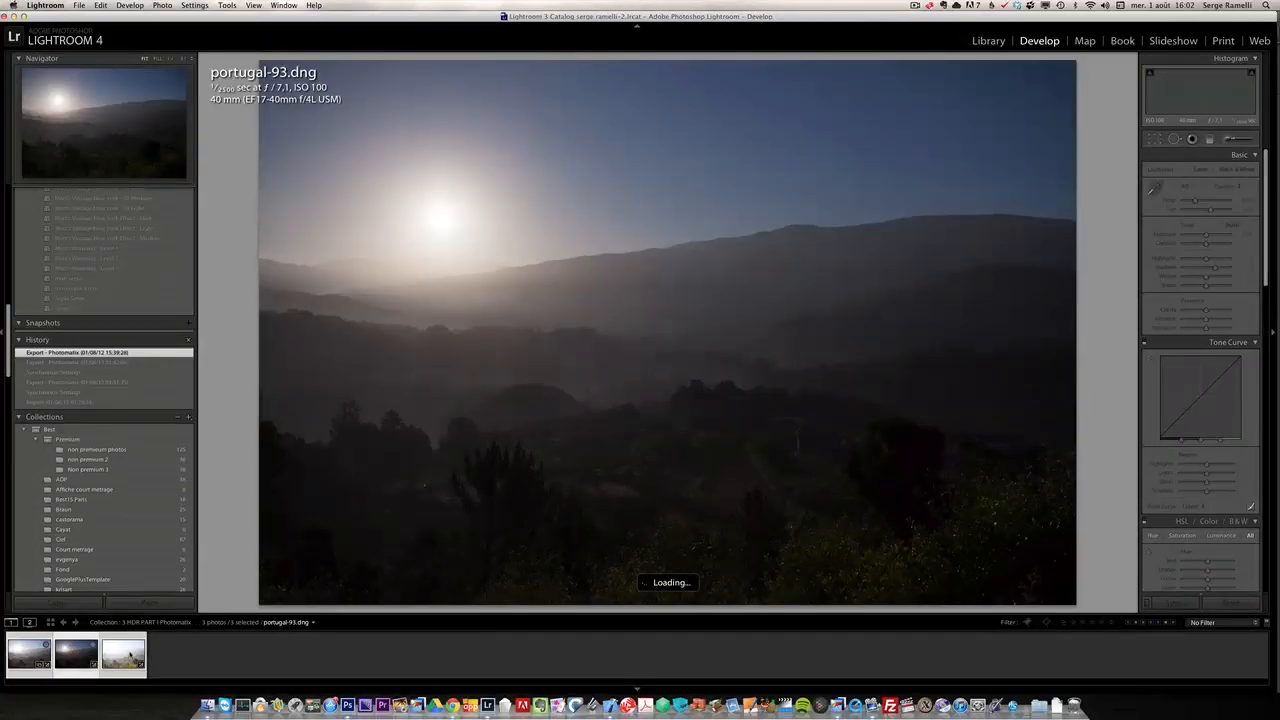
# Step: Compare the three bracketed exposures portugal-92, portugal-93 and portugal-94 along with their shooting information
pyautogui.click(125, 655)
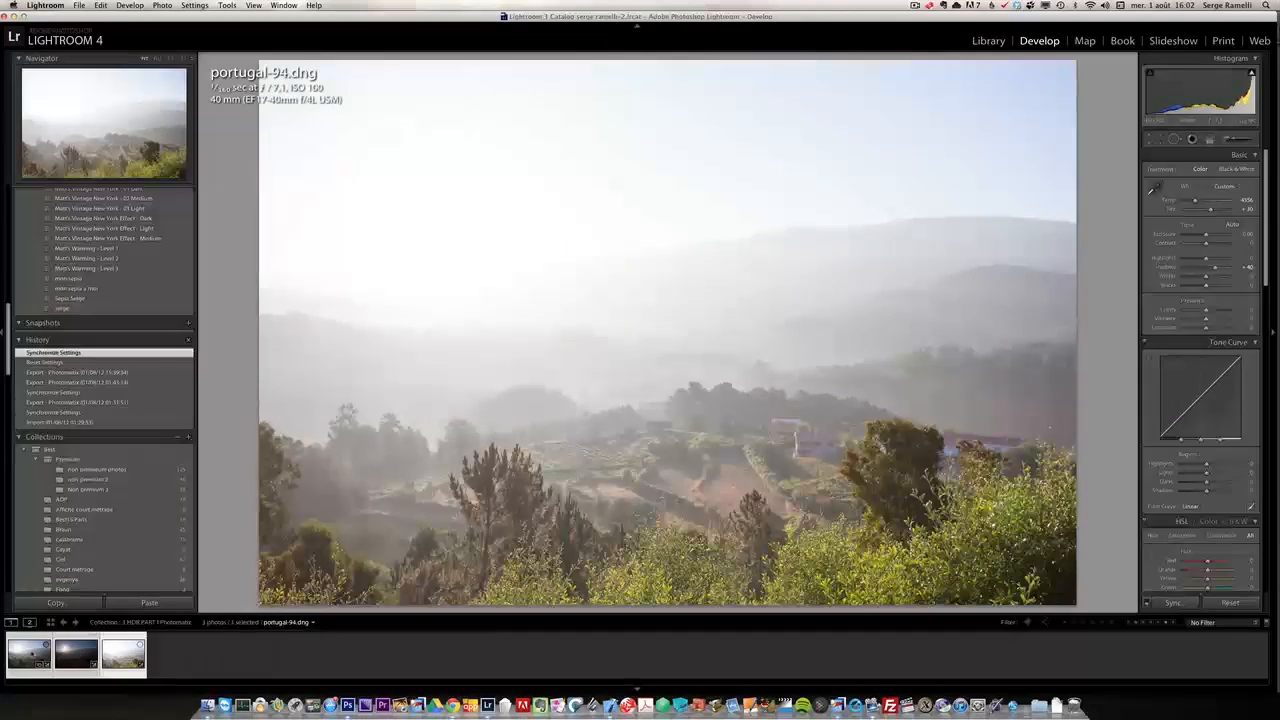
pyautogui.click(35, 652)
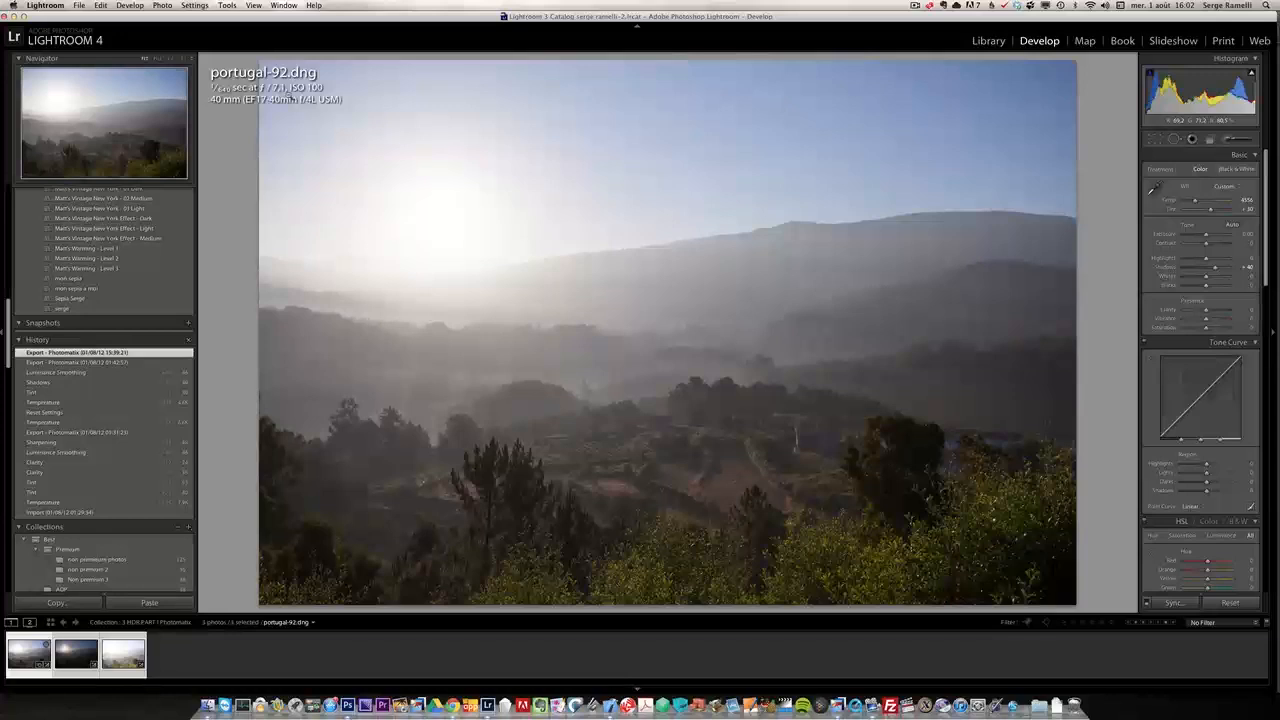
pyautogui.press('i')
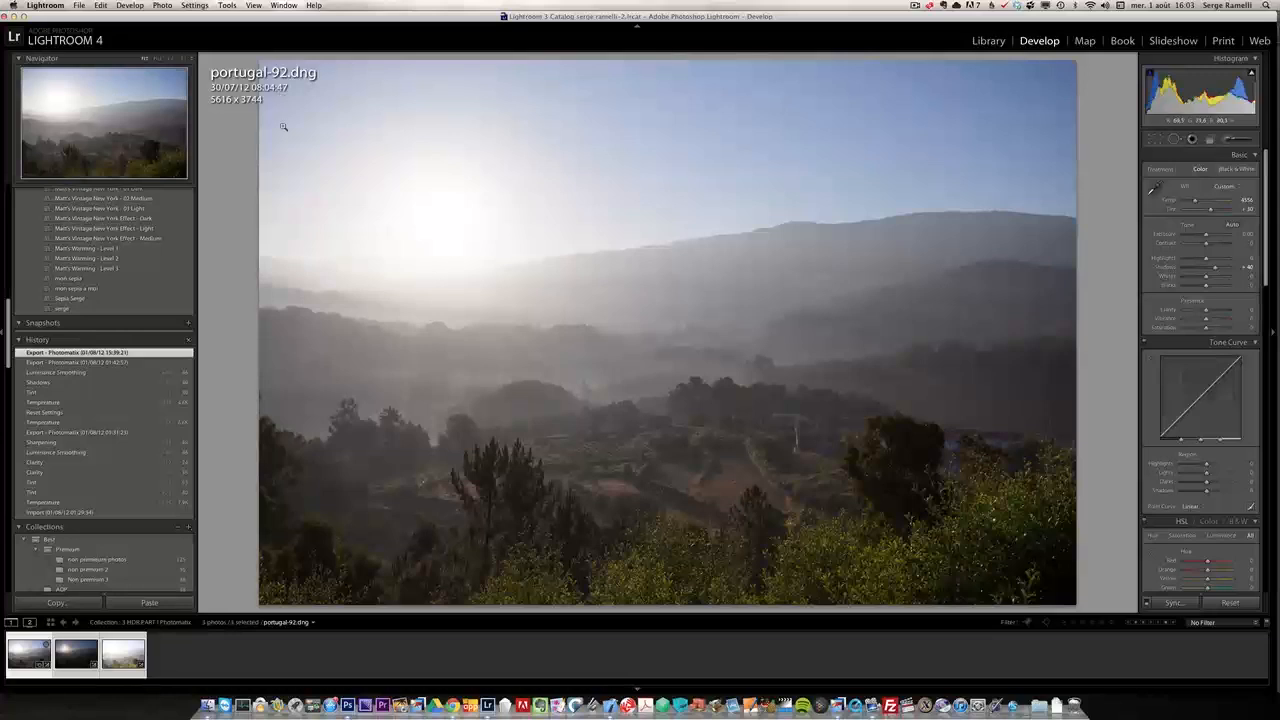
pyautogui.press('i')
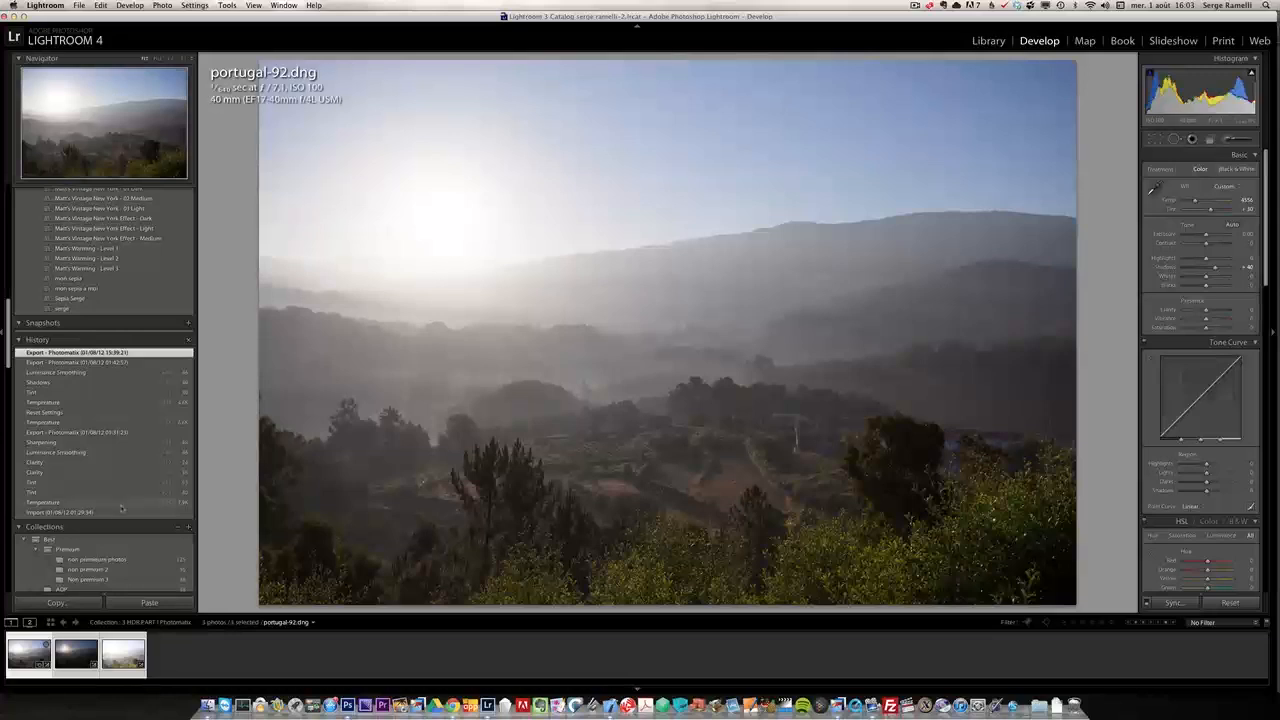
pyautogui.click(93, 657)
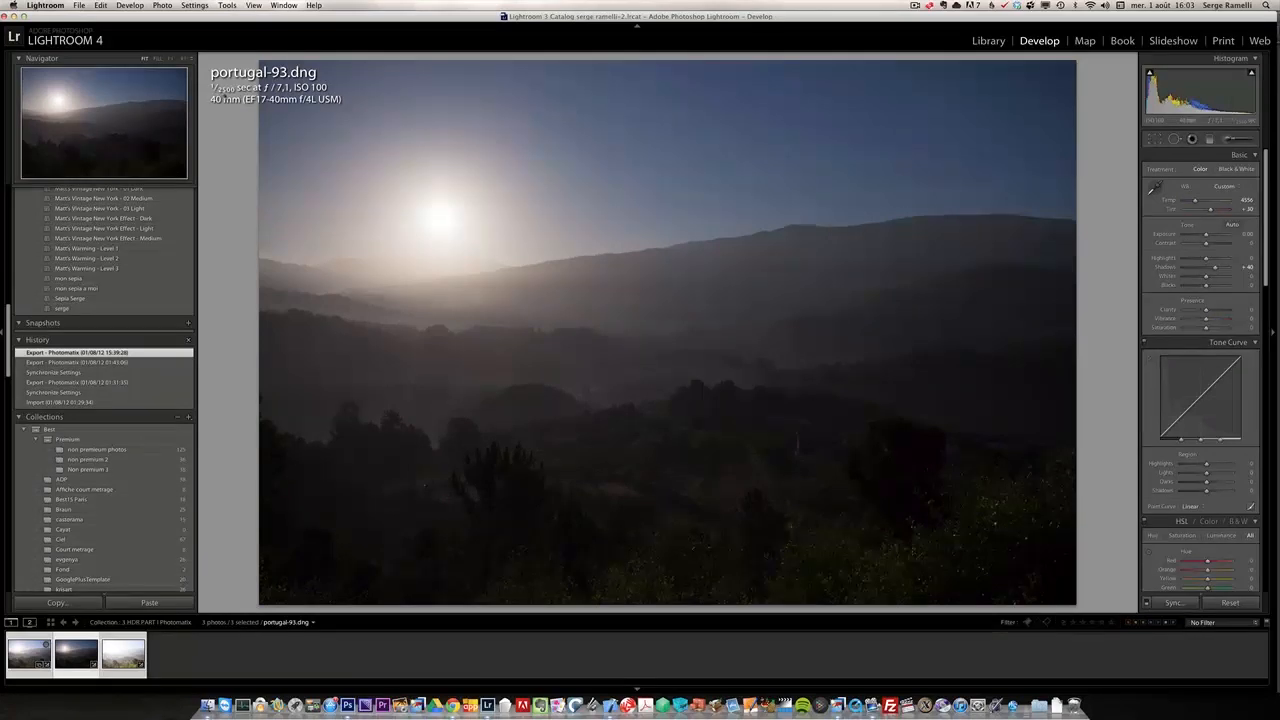
pyautogui.click(128, 657)
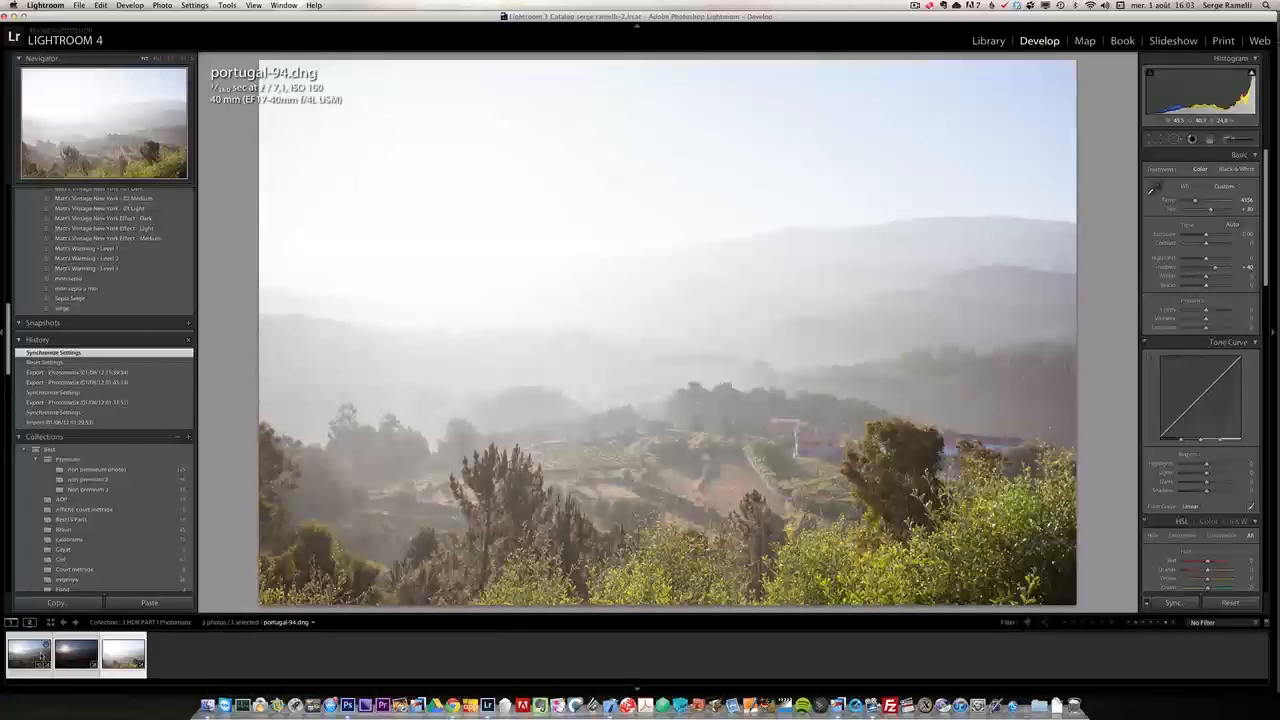
# Step: Warm the white balance of portugal-92.dng to a temperature of 6000 and a tint of +57
pyautogui.click(41, 655)
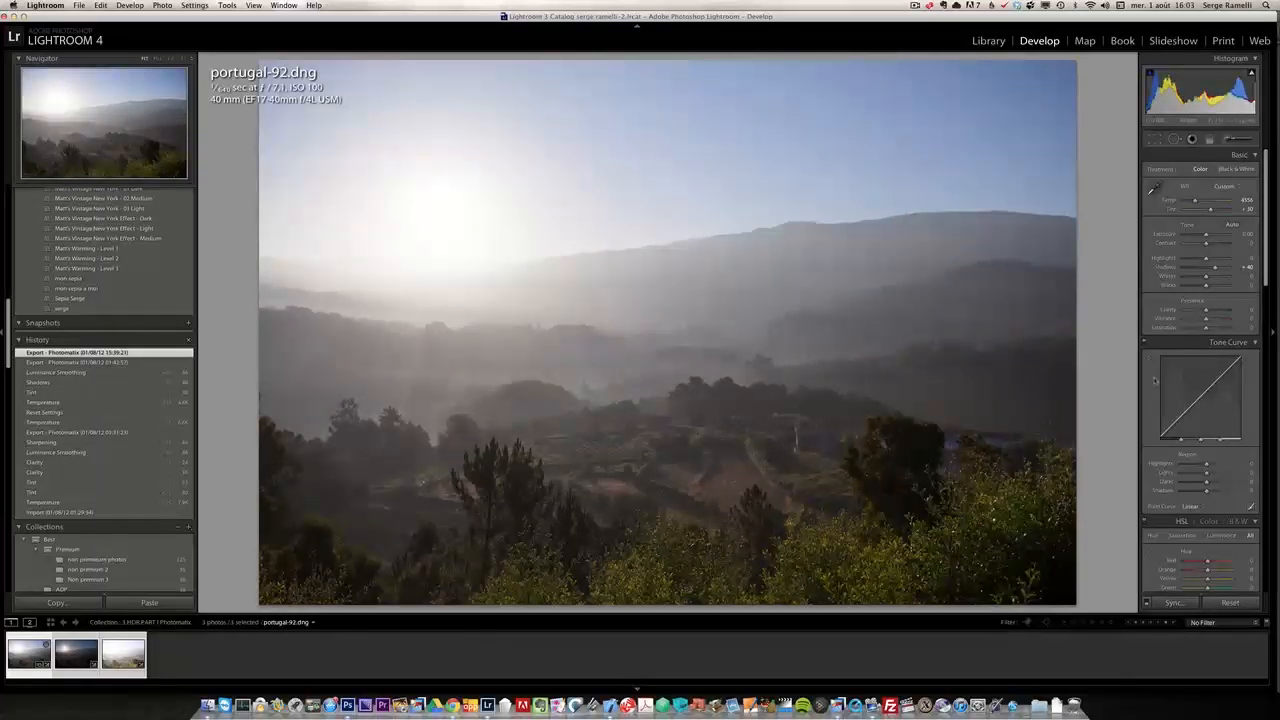
pyautogui.moveTo(1194, 201); pyautogui.dragTo(1214, 211)
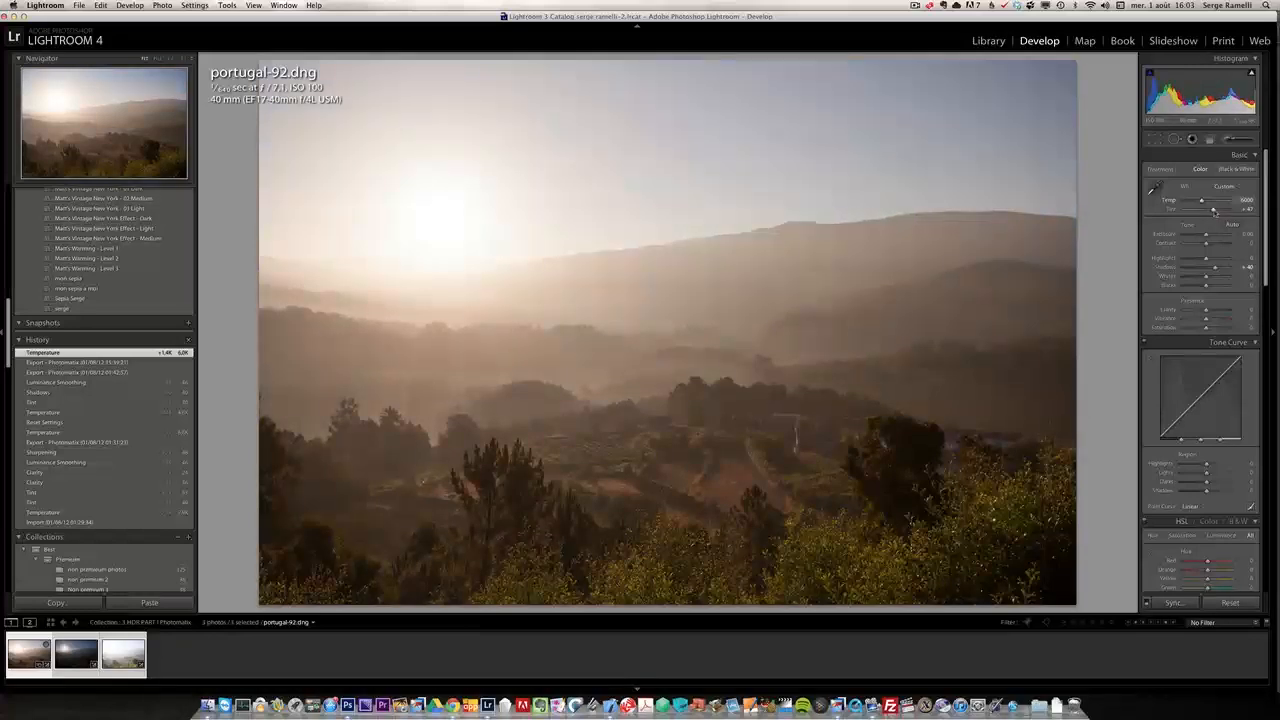
pyautogui.moveTo(1214, 211); pyautogui.dragTo(1214, 211)
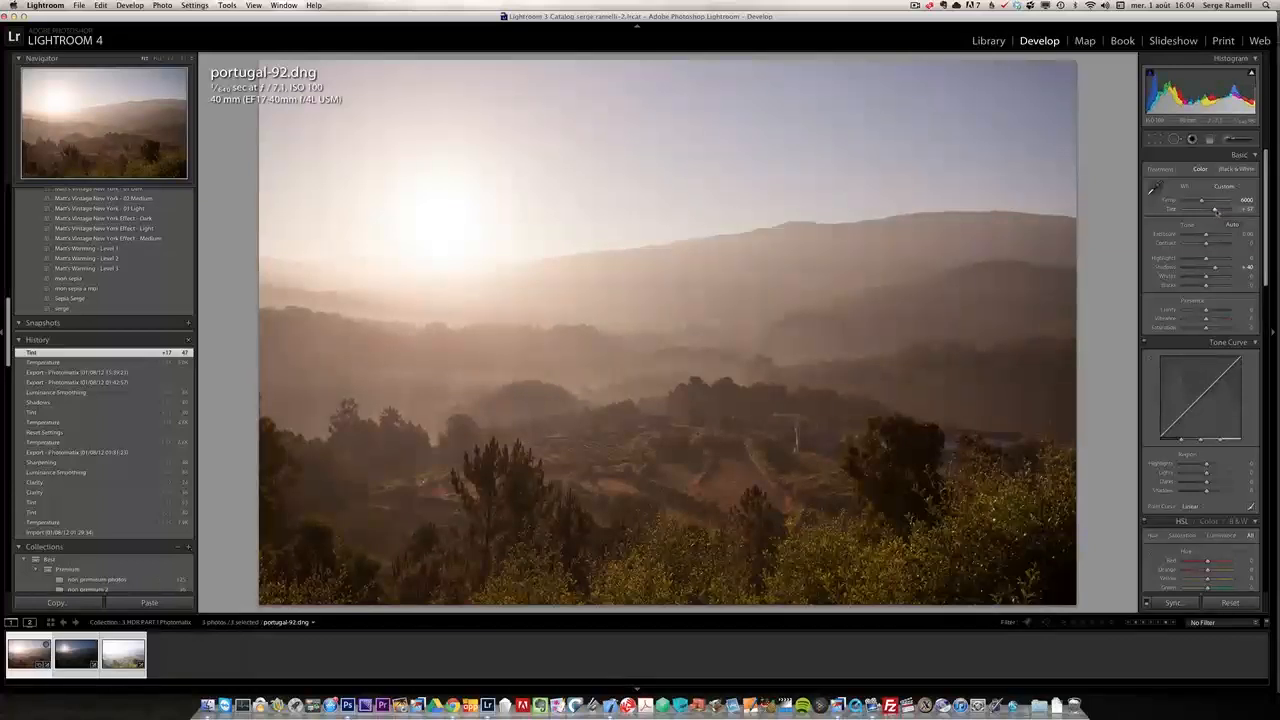
pyautogui.moveTo(1215, 210); pyautogui.dragTo(1217, 210)
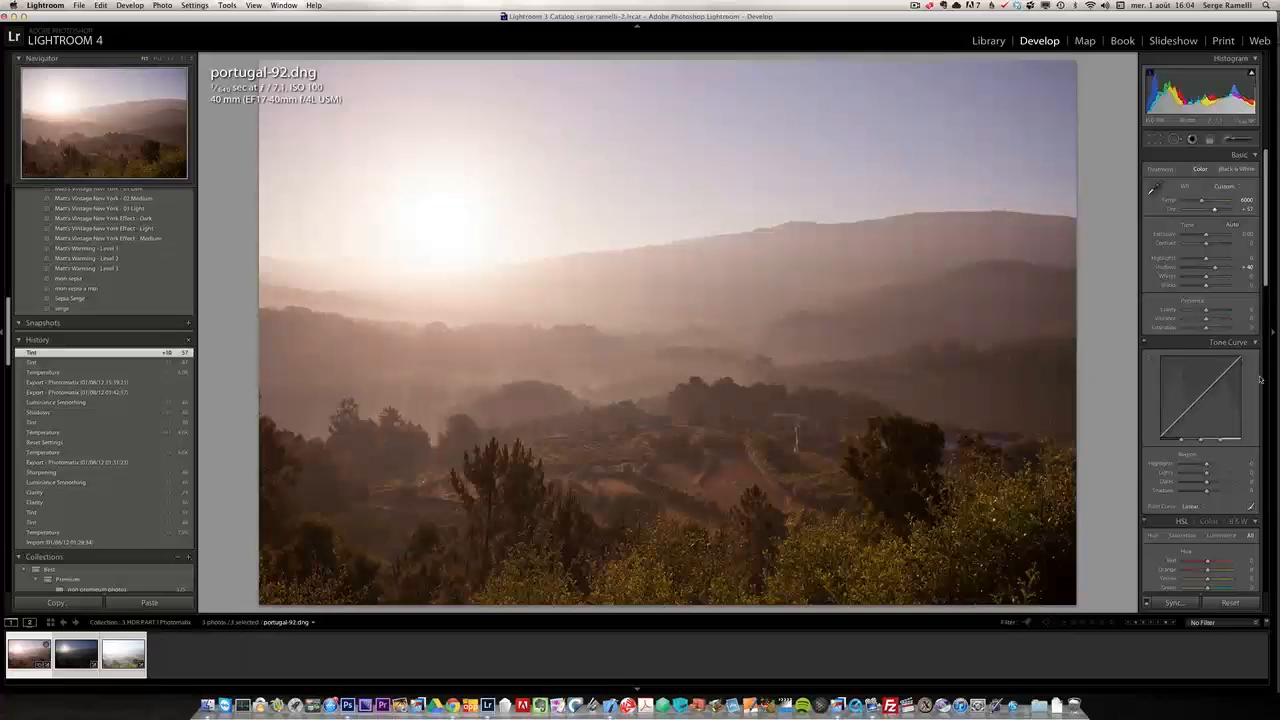
# Step: Fine-tune the white balance temperature of portugal-92.dng down to 5444
pyautogui.scroll(-5, 1268, 330)
pyautogui.moveTo(1268, 342); pyautogui.dragTo(1268, 428)
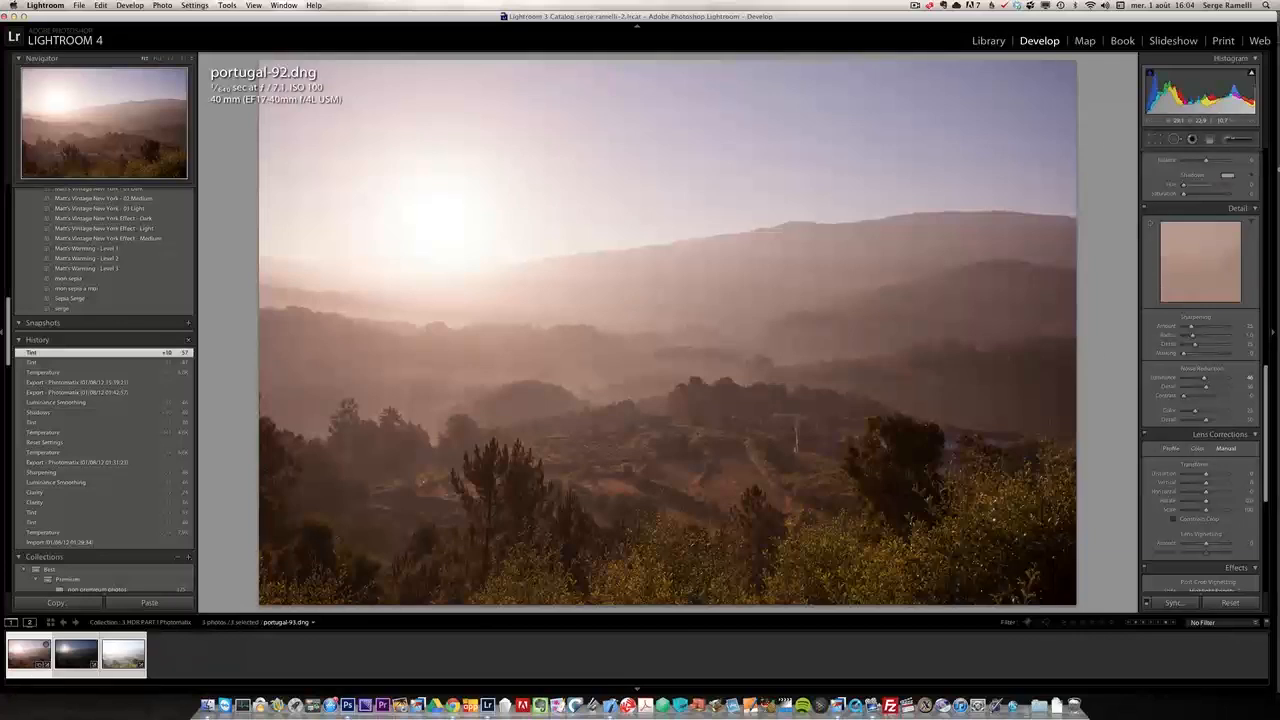
pyautogui.moveTo(1270, 372); pyautogui.dragTo(1271, 147)
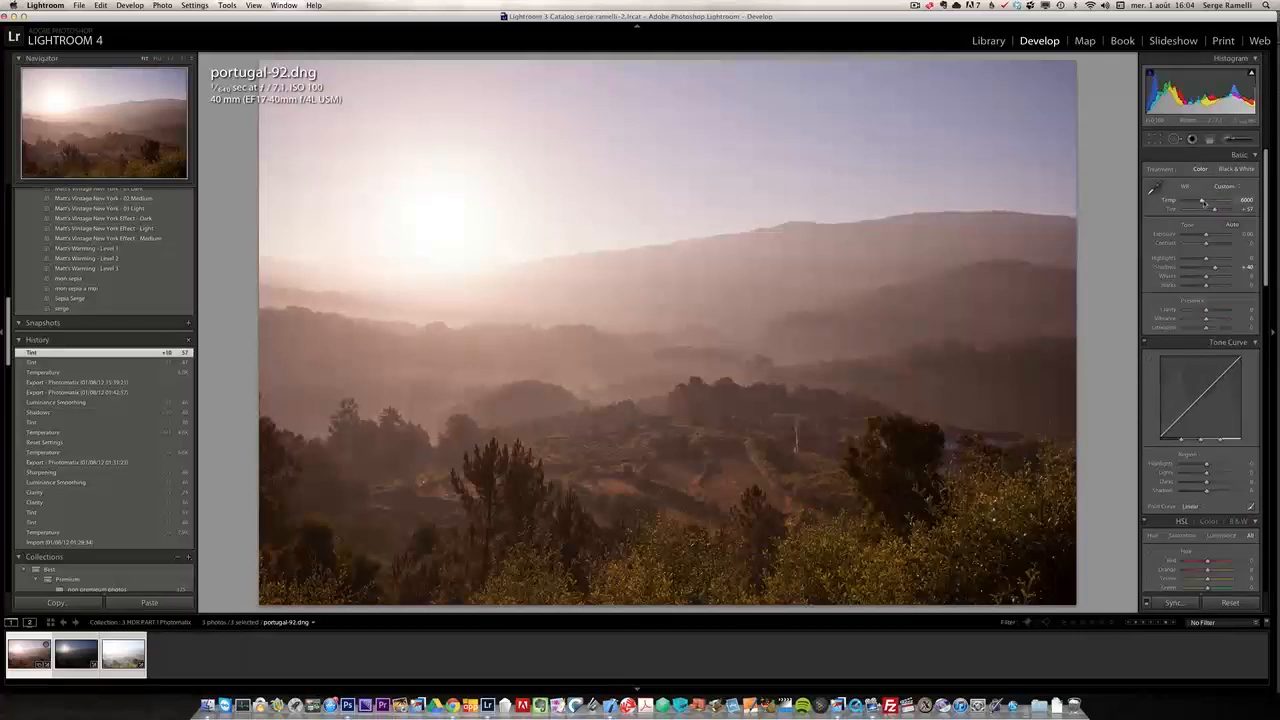
pyautogui.moveTo(1203, 202); pyautogui.dragTo(1201, 203)
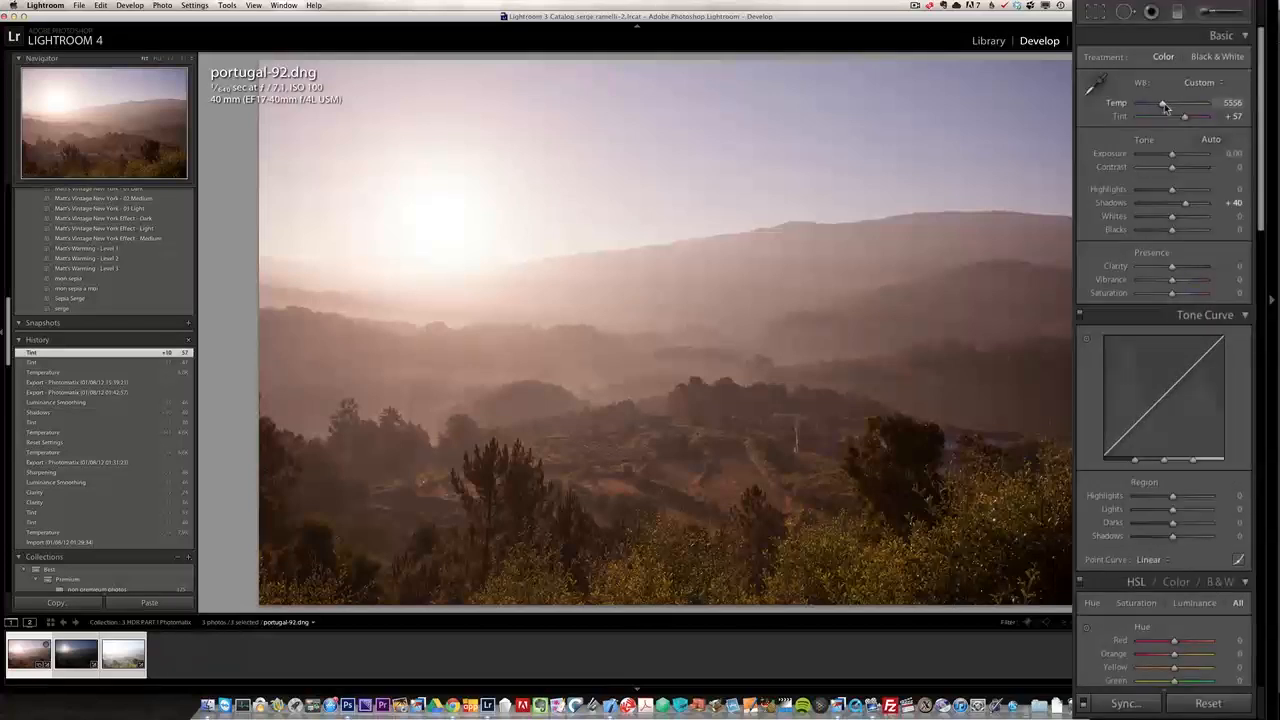
pyautogui.moveTo(1164, 103); pyautogui.dragTo(1161, 103)
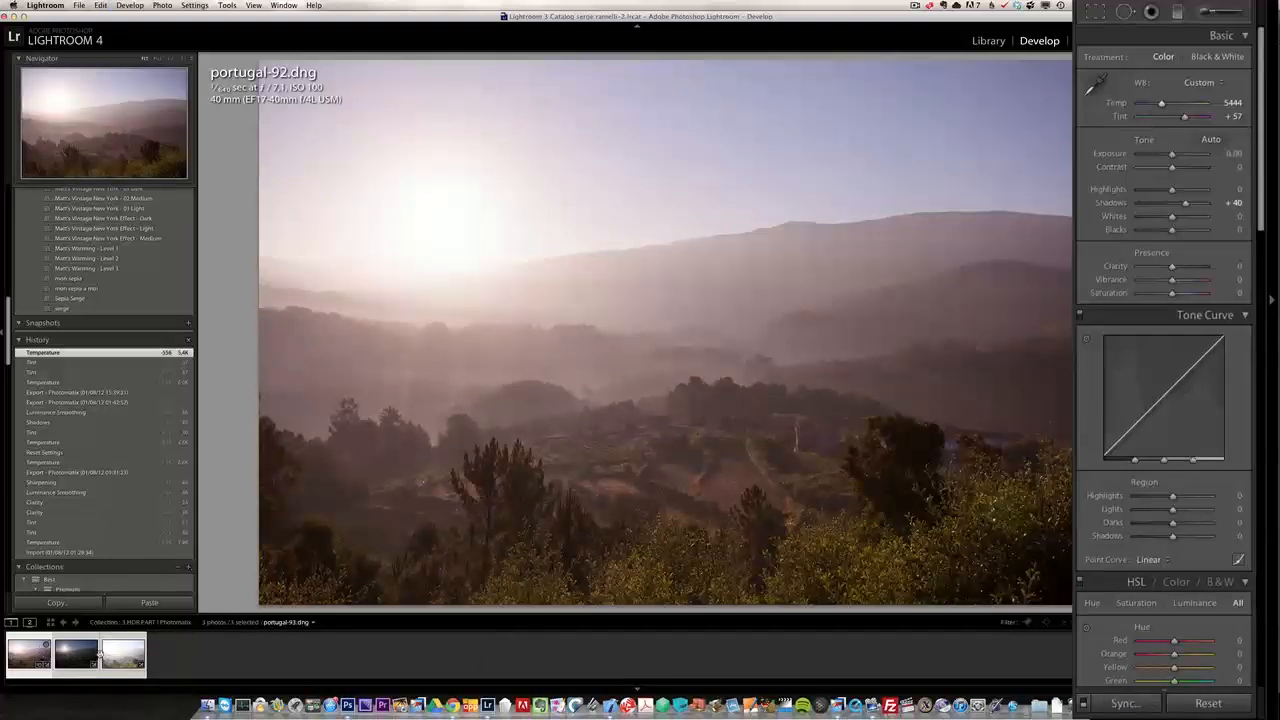
# Step: Synchronize all develop settings of portugal-92 to the other two exposures and check them on each photo
pyautogui.click(1125, 703)
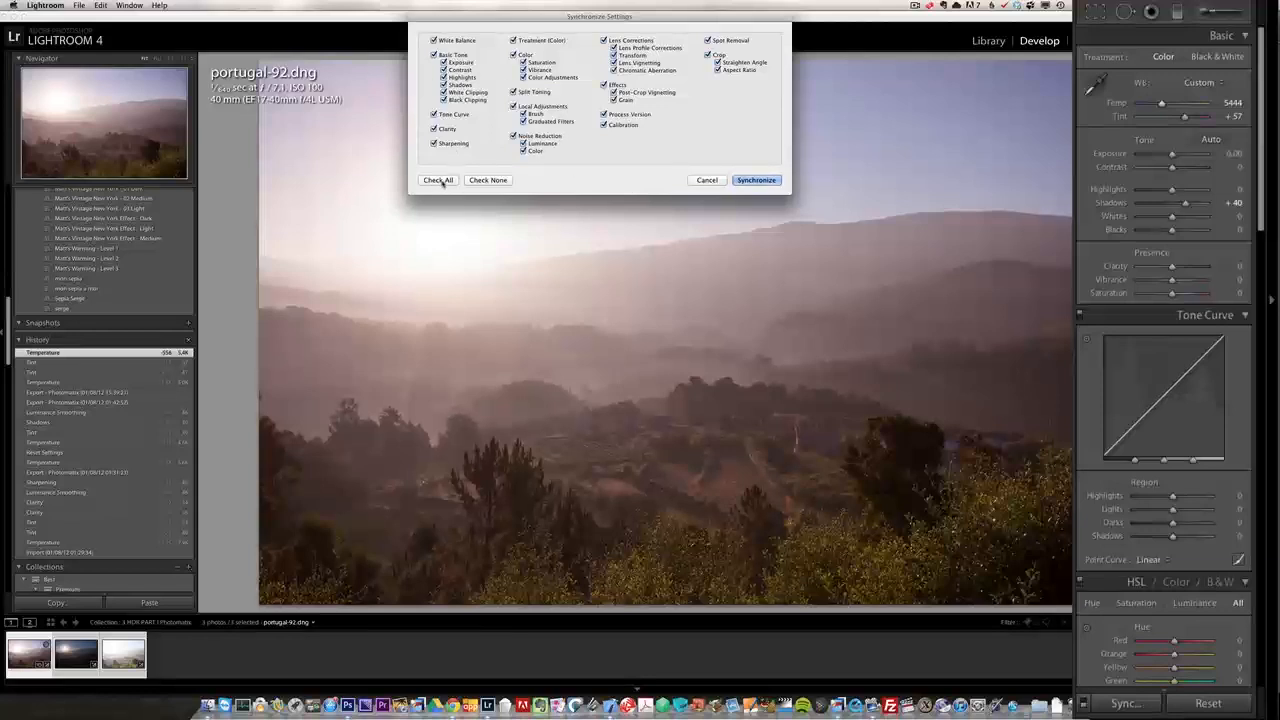
pyautogui.click(757, 181)
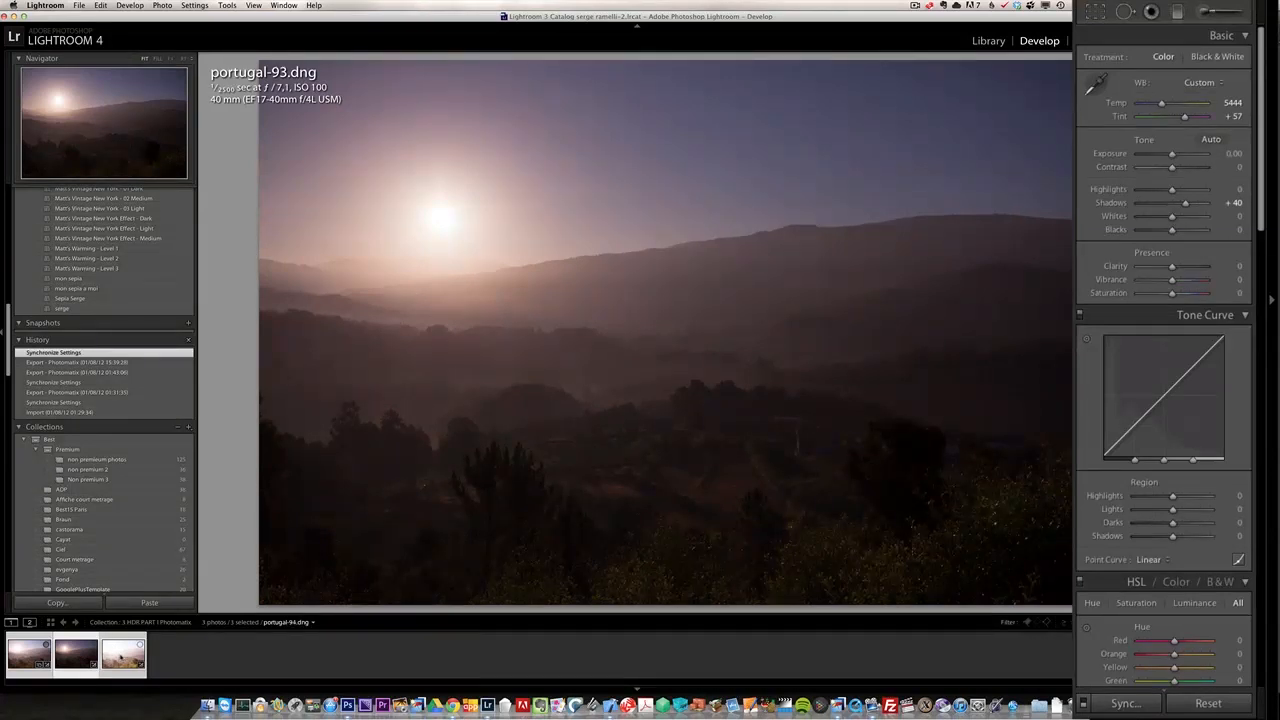
pyautogui.click(122, 656)
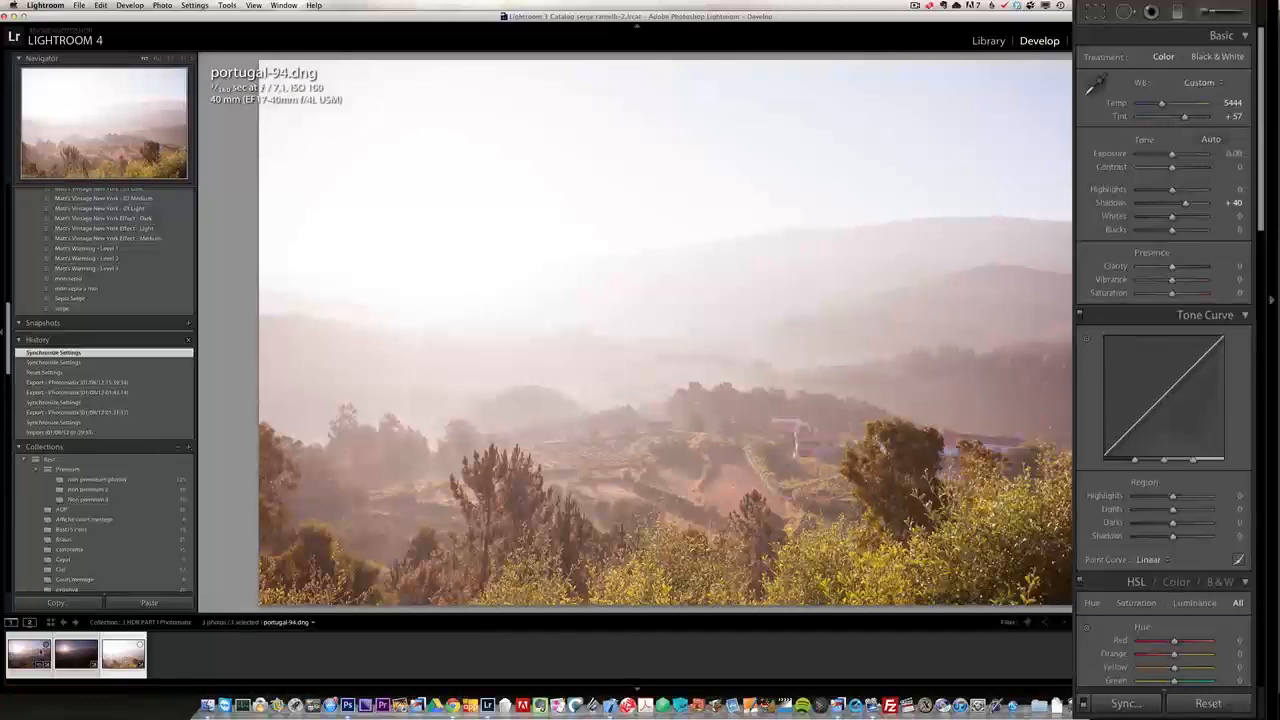
pyautogui.click(40, 650)
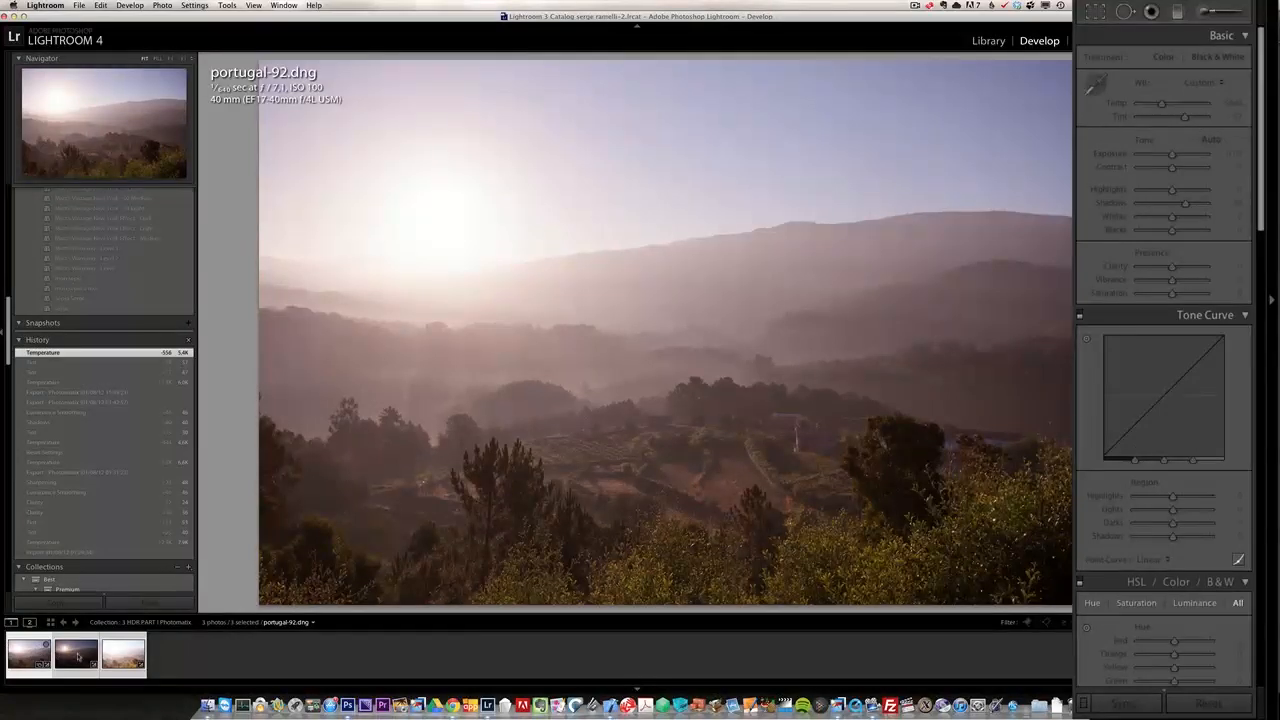
# Step: Export the three selected photos to Photomatix Pro, enabling the reduction of ghosting artifacts for the HDR image
pyautogui.rightClick(78, 656)
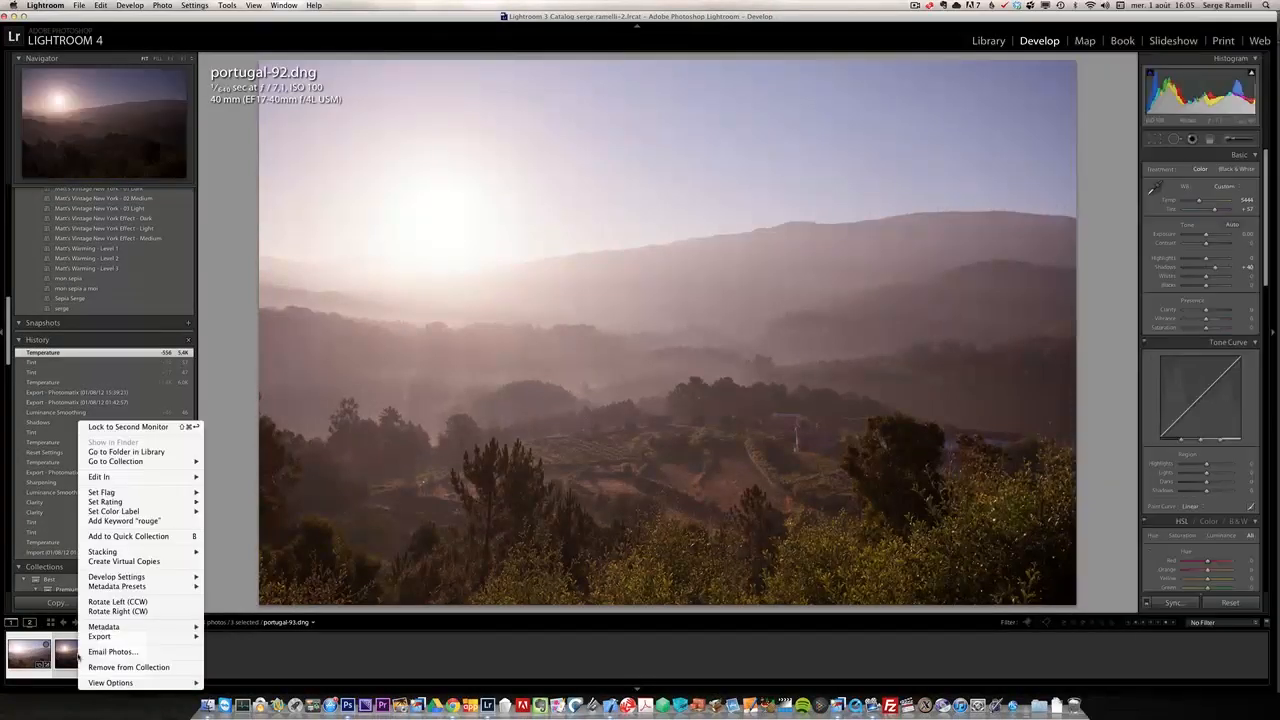
pyautogui.moveTo(100, 638)
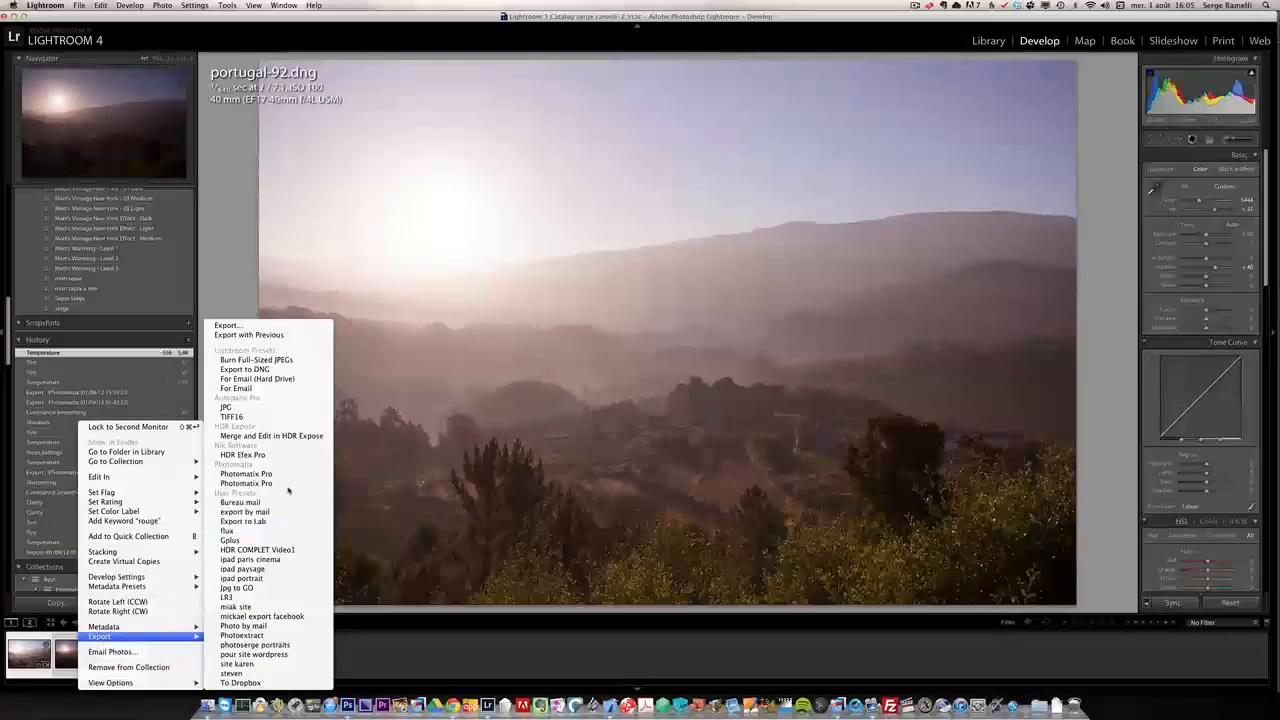
pyautogui.click(288, 483)
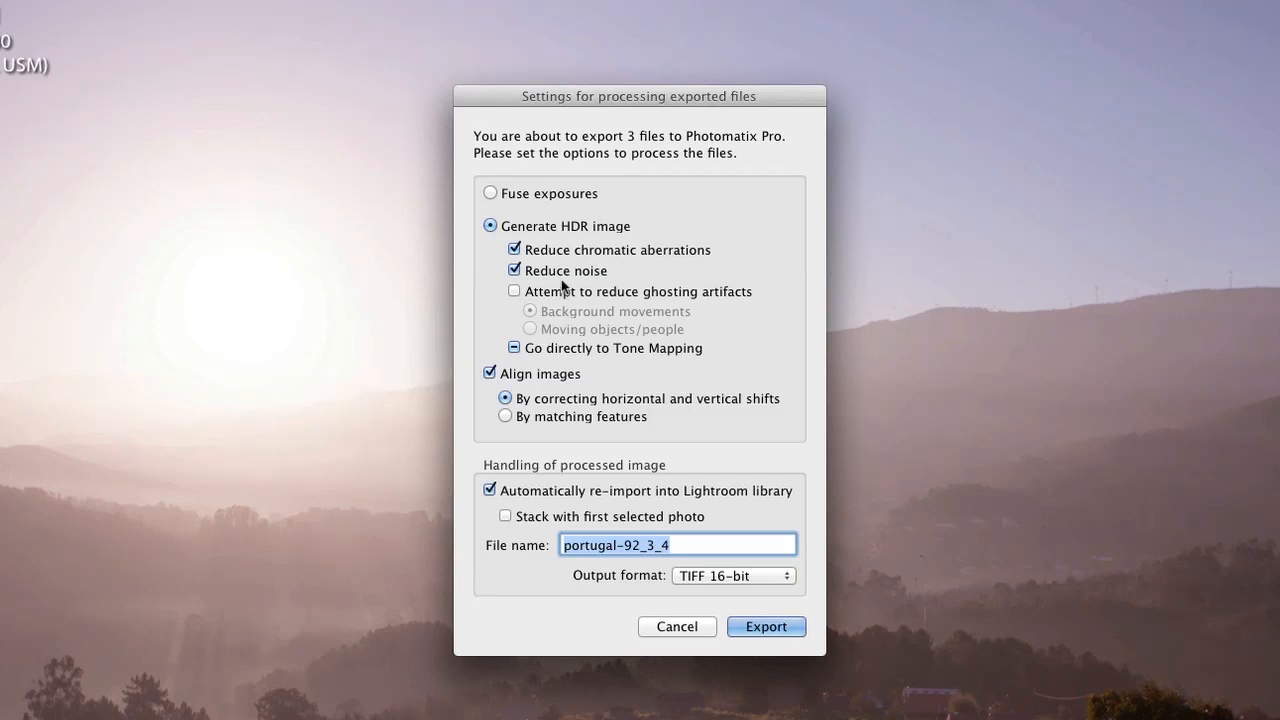
pyautogui.moveTo(549, 278)
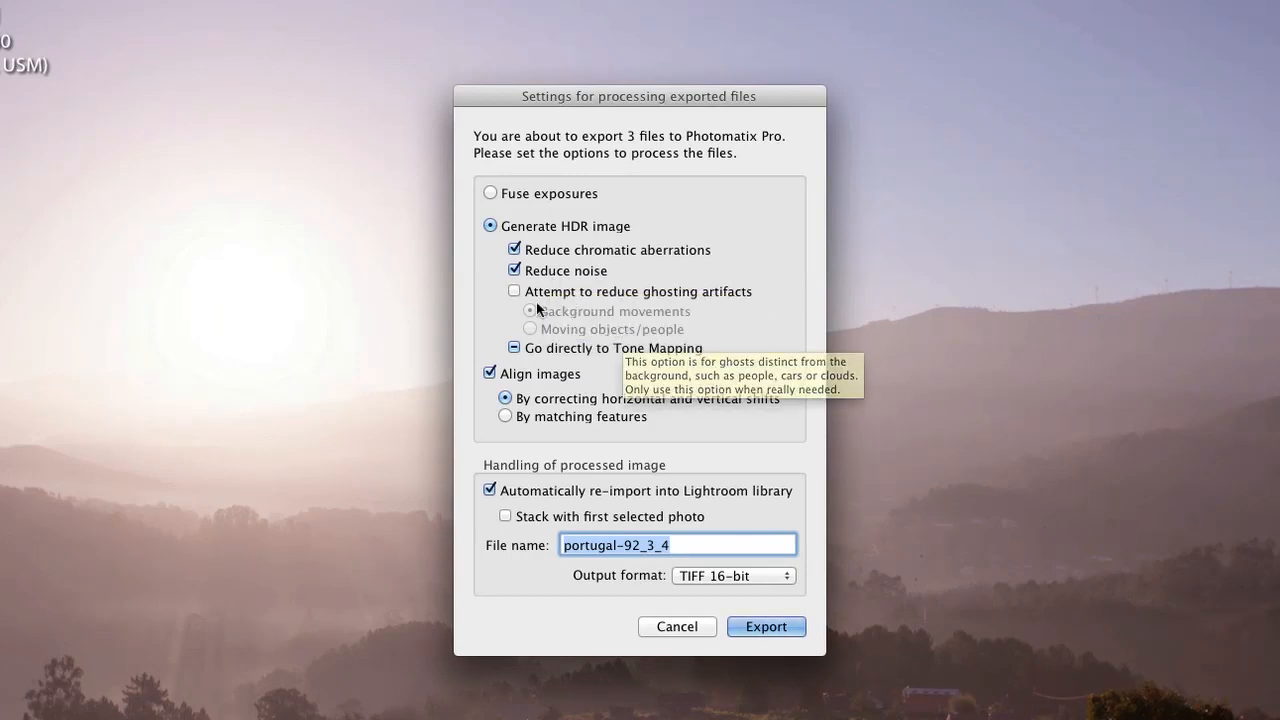
pyautogui.moveTo(524, 306)
pyautogui.click(539, 291)
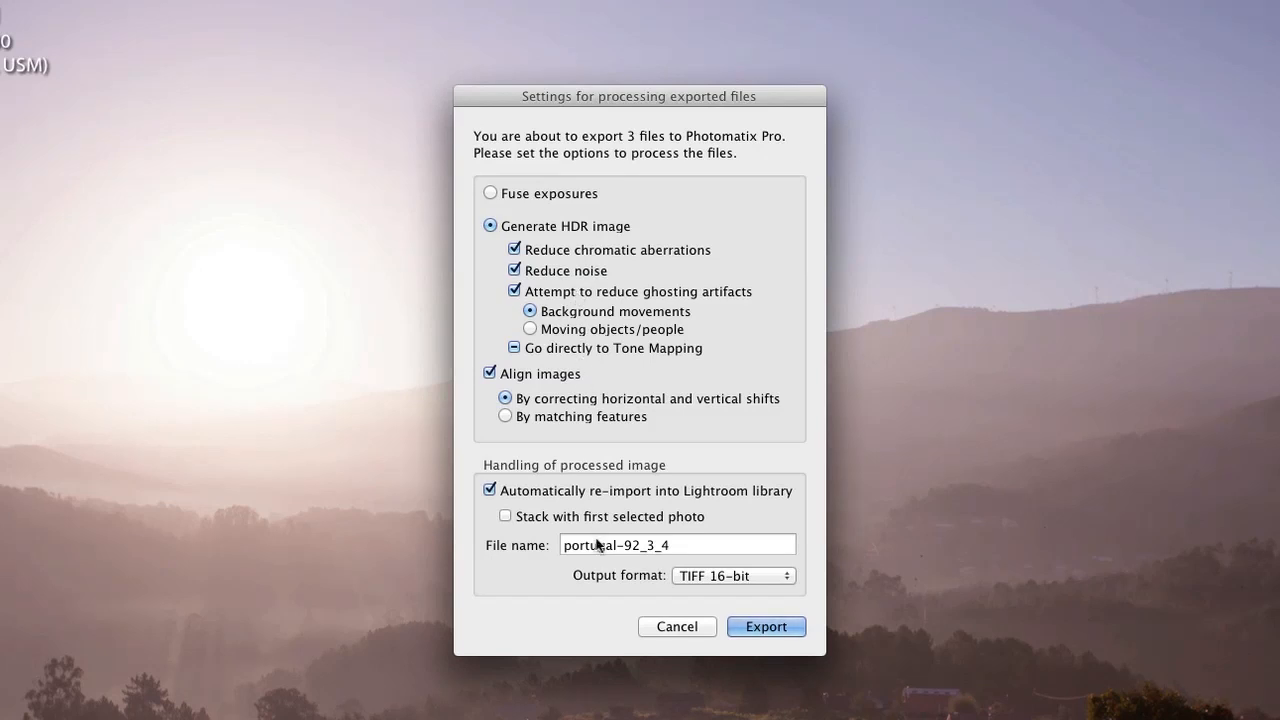
# Step: Change the ending of the output file name to HDR2 and run the export to Photomatix Pro
pyautogui.click(680, 547)
pyautogui.click(677, 549)
pyautogui.press('BackSpace')
pyautogui.press('BackSpace')
pyautogui.press('BackSpace')
pyautogui.press('BackSpace')
pyautogui.press('BackSpace')
pyautogui.press('BackSpace')
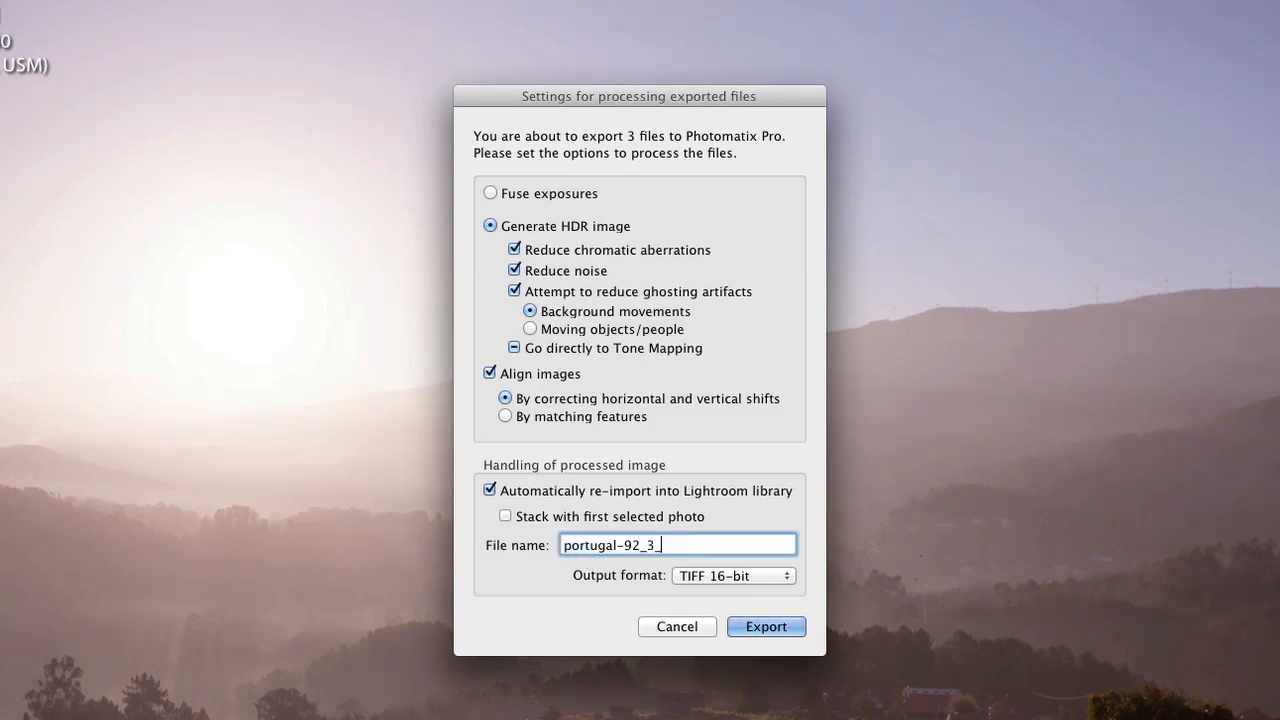
pyautogui.write('HDR2')
pyautogui.click(796, 627)
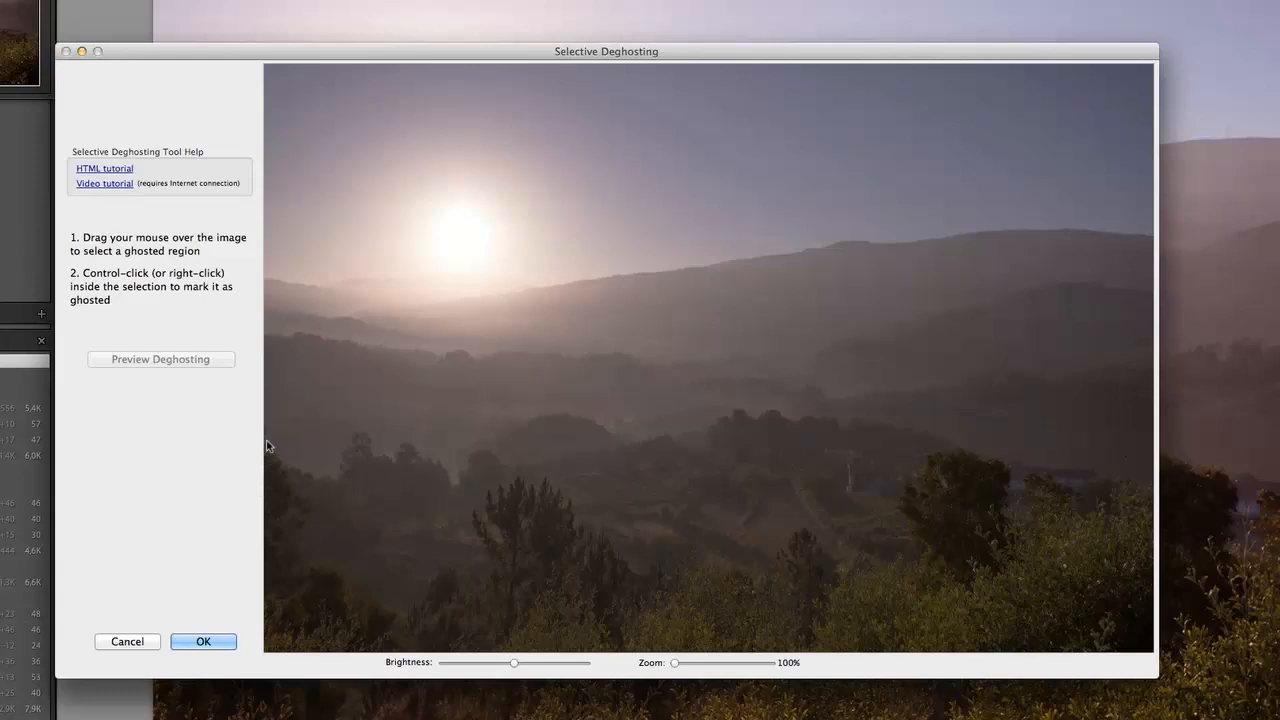
# Step: Outline the trees and bushes in the lower landscape, mark the selection as a ghosted area and accept the deghosting
pyautogui.moveTo(288, 438)
pyautogui.mouseDown()
pyautogui.moveTo(322, 457)
pyautogui.moveTo(355, 426)
pyautogui.moveTo(399, 435)
pyautogui.moveTo(838, 399)
pyautogui.moveTo(1067, 426)
pyautogui.moveTo(1150, 454)
pyautogui.moveTo(1172, 482)
pyautogui.moveTo(1172, 603)
pyautogui.moveTo(1150, 643)
pyautogui.moveTo(1105, 662)
pyautogui.moveTo(314, 647)
pyautogui.moveTo(262, 628)
pyautogui.moveTo(250, 442)
pyautogui.moveTo(292, 441)
pyautogui.mouseUp()
pyautogui.rightClick(741, 481)
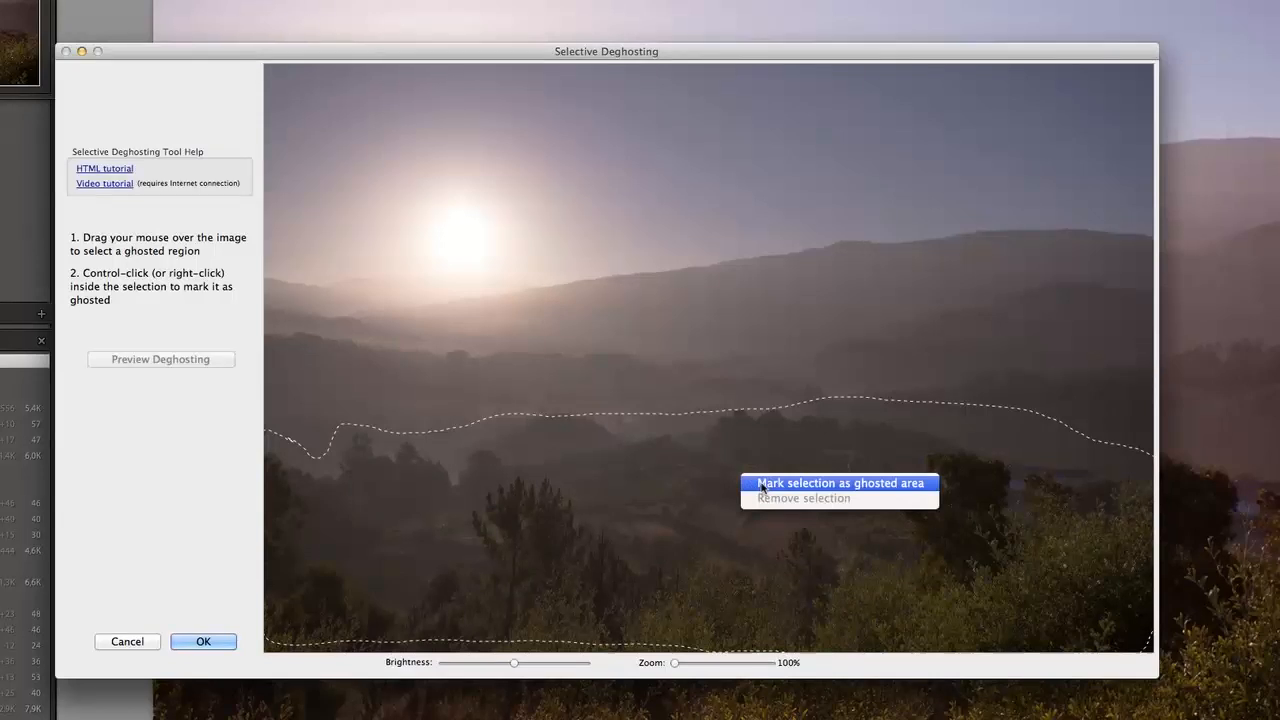
pyautogui.click(866, 484)
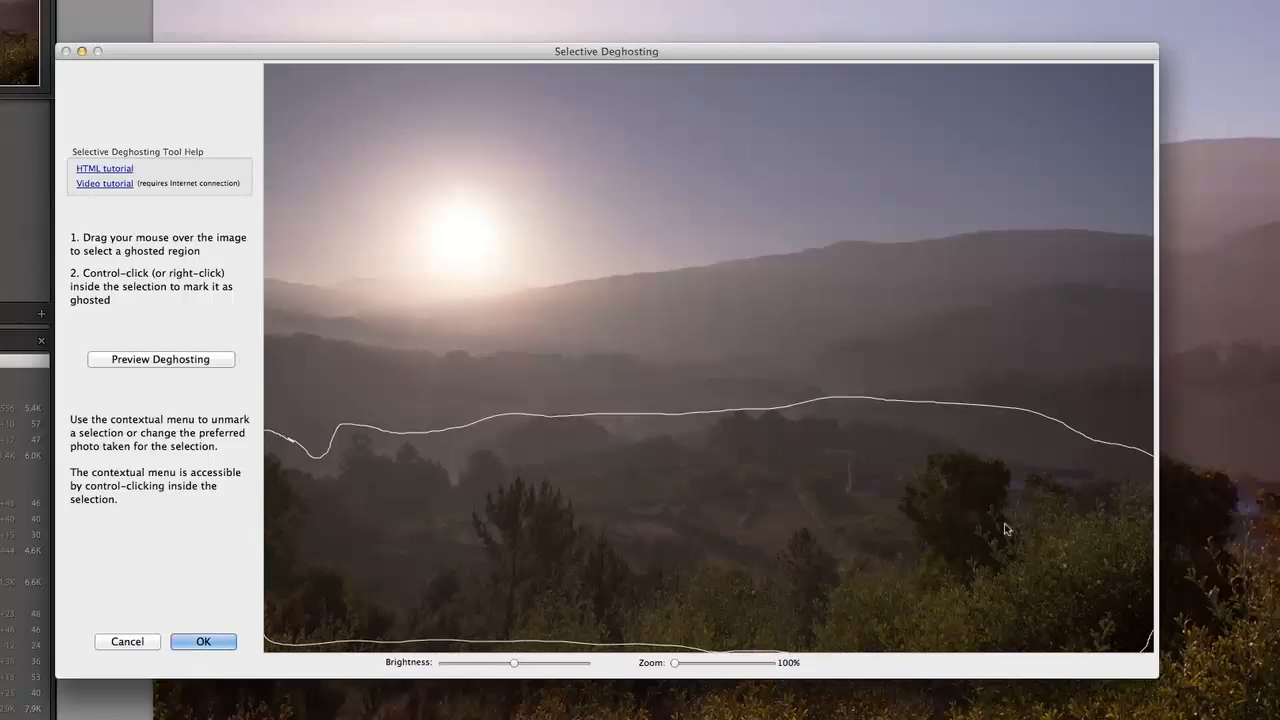
pyautogui.click(210, 641)
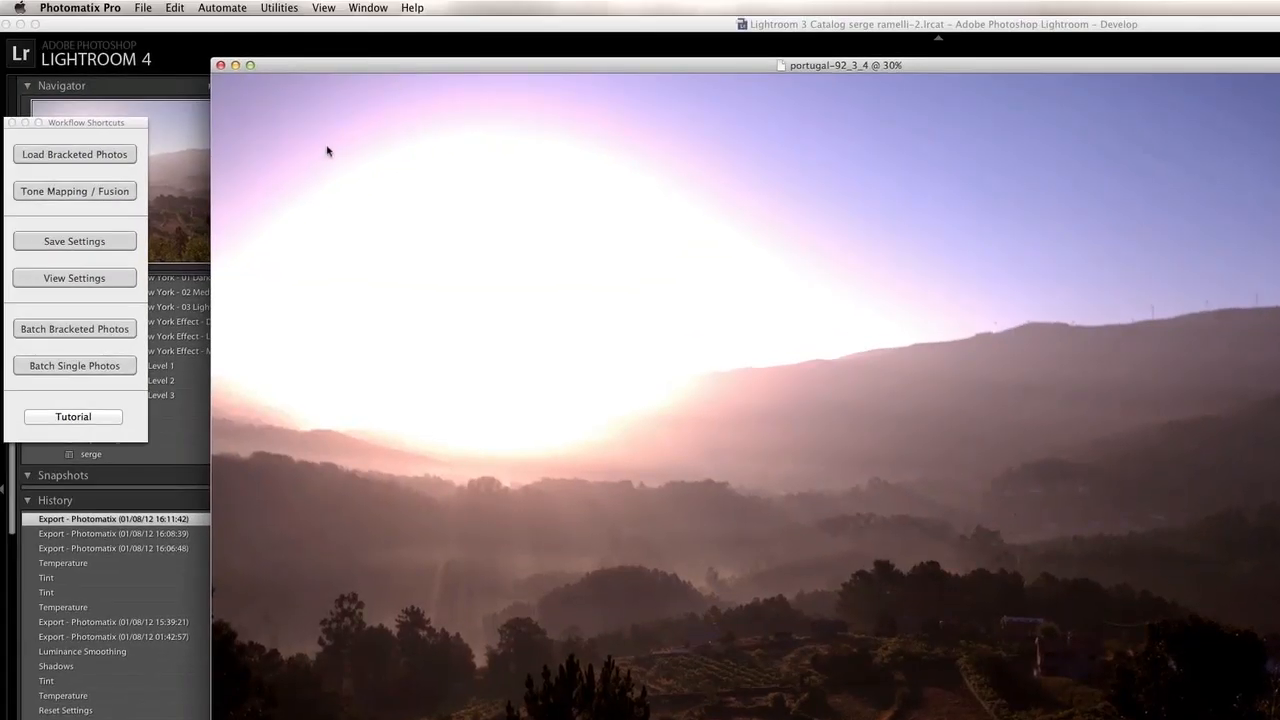
# Step: Start Tone Mapping on the merged HDR image with default adjustments and the histogram closed
pyautogui.moveTo(116, 126); pyautogui.dragTo(167, 68)
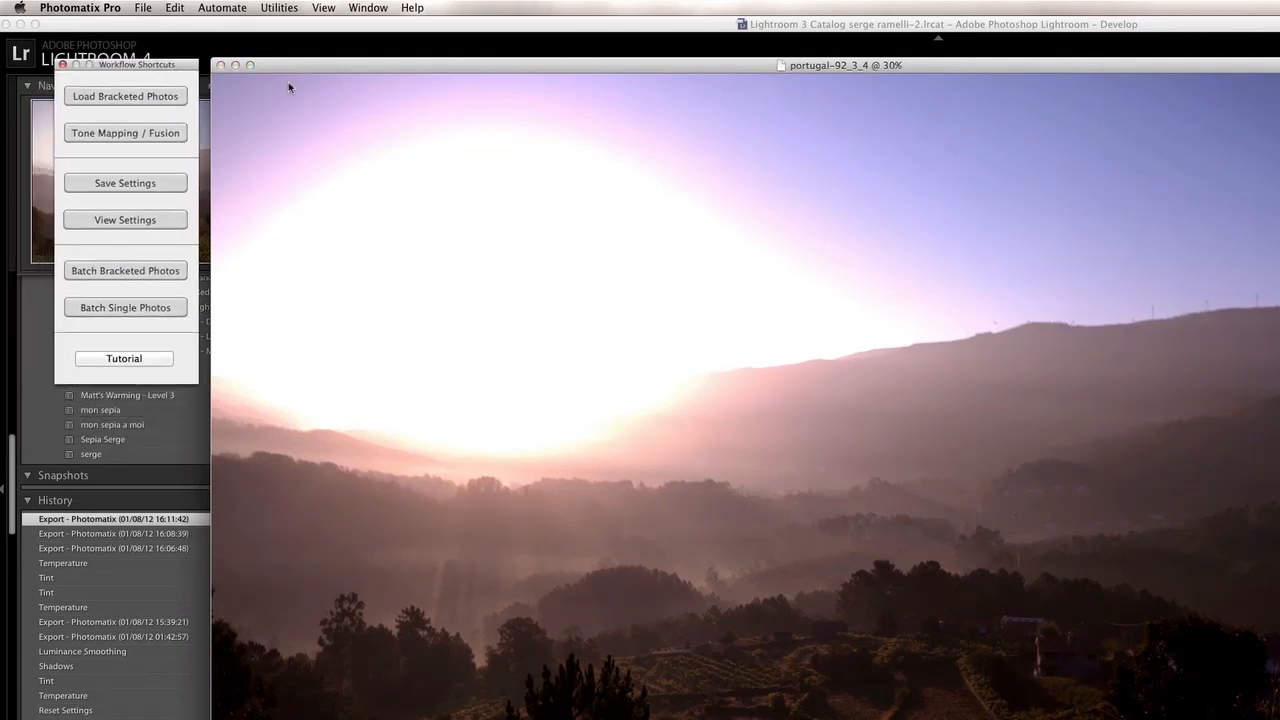
pyautogui.click(103, 137)
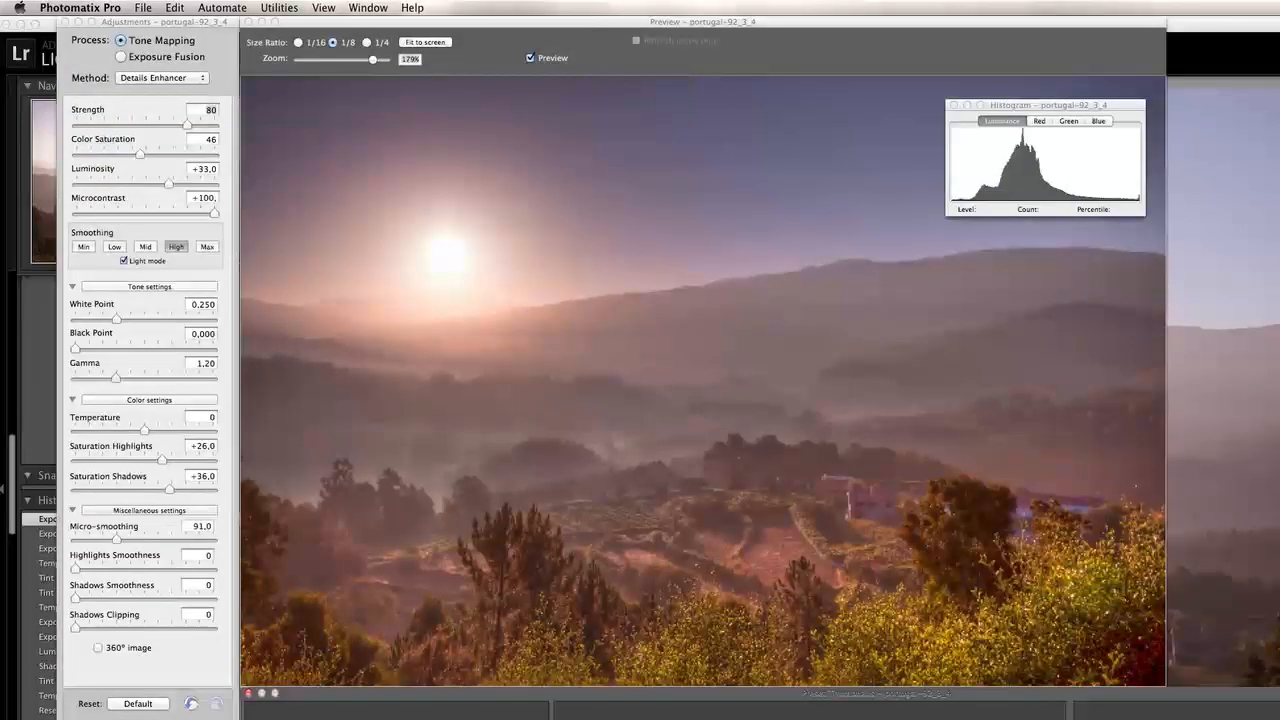
pyautogui.click(140, 703)
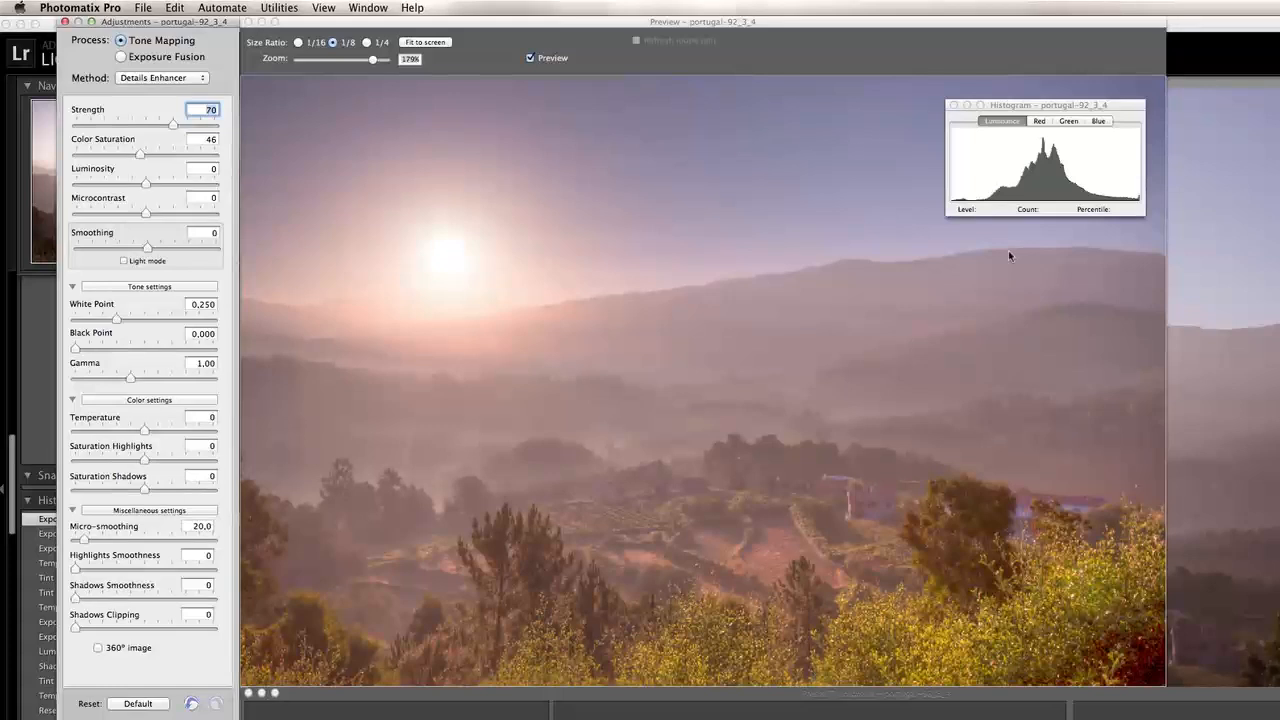
pyautogui.click(954, 105)
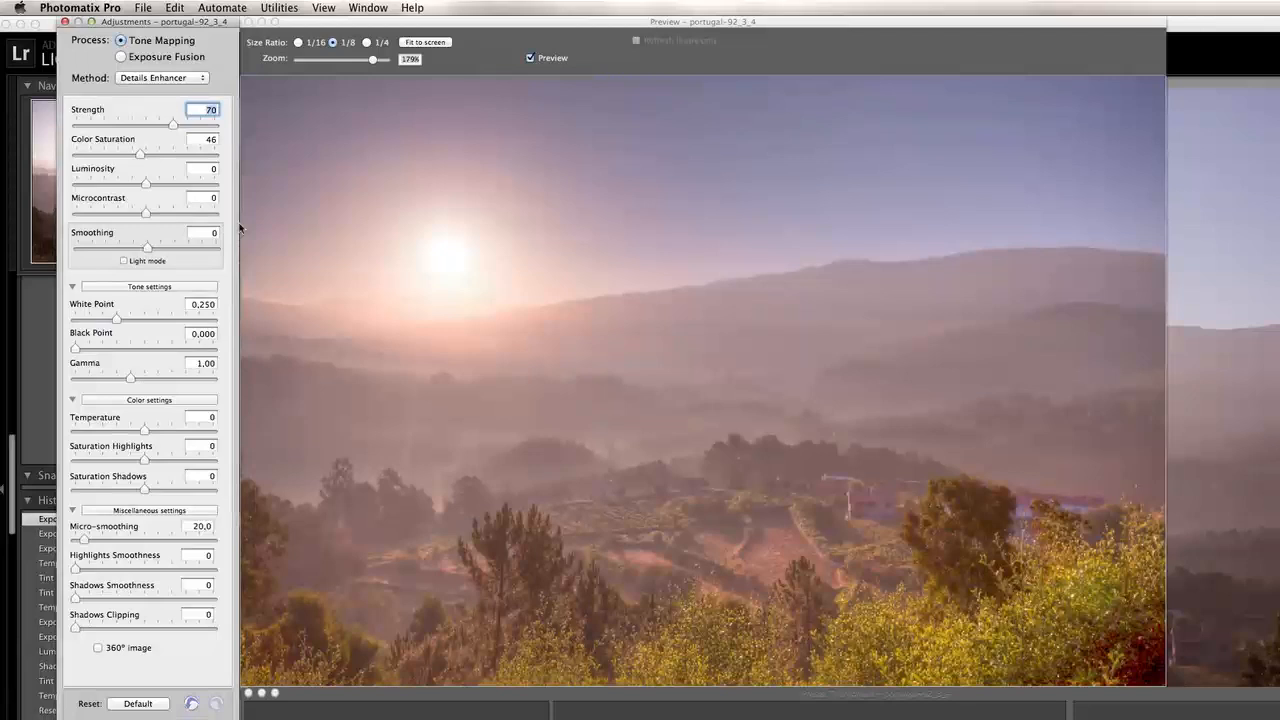
# Step: Set the Details Enhancer's Microcontrast to +79 and raise Smoothing to +100
pyautogui.moveTo(146, 213); pyautogui.dragTo(222, 217)
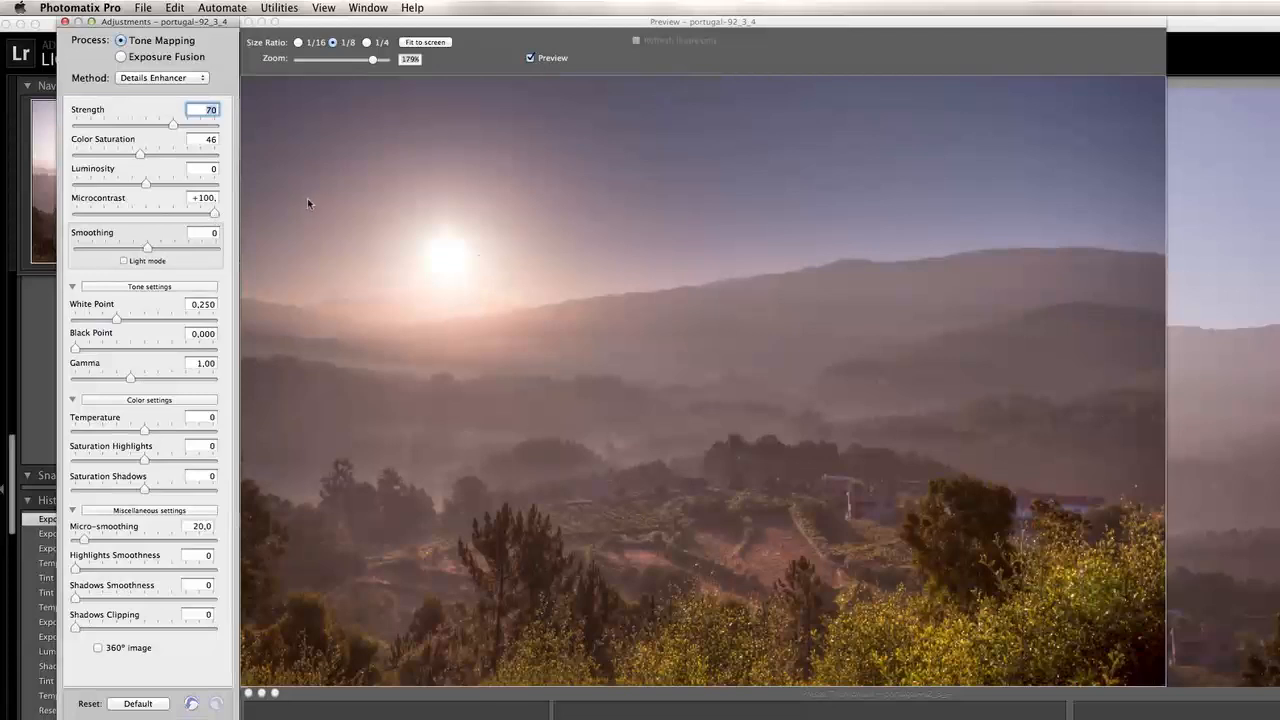
pyautogui.moveTo(214, 213); pyautogui.dragTo(200, 214)
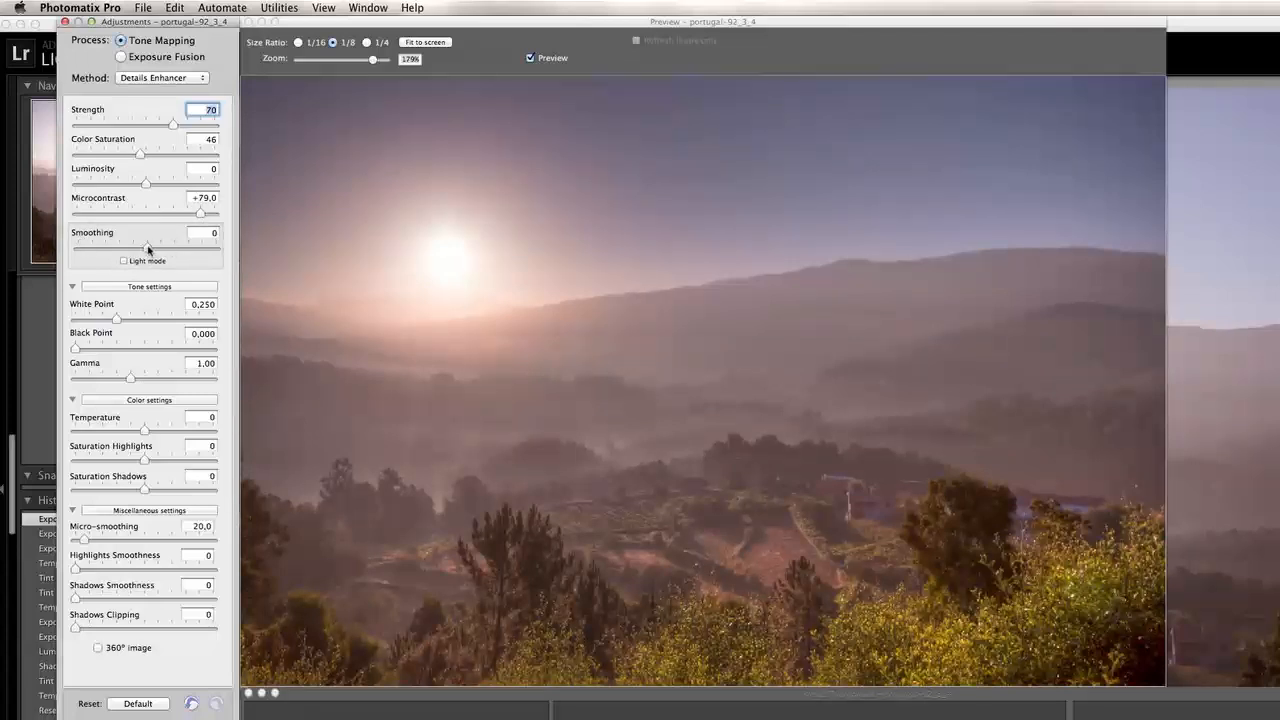
pyautogui.moveTo(147, 248); pyautogui.dragTo(222, 250)
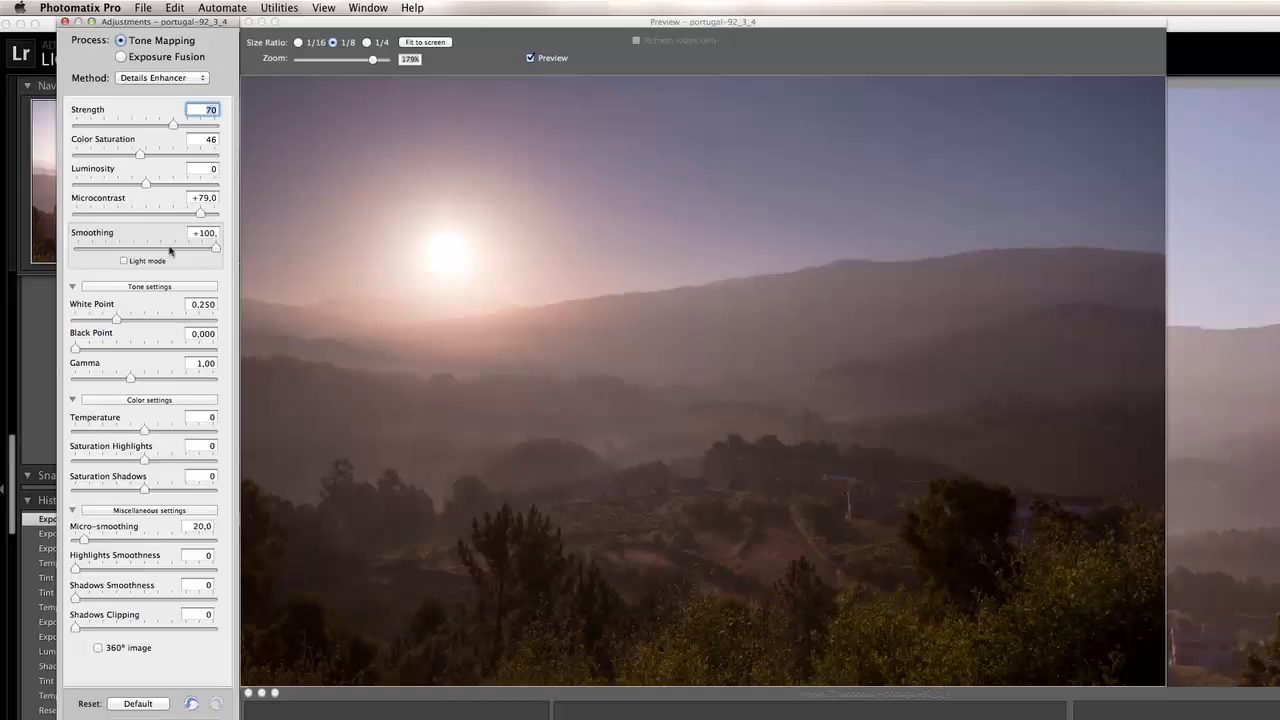
# Step: Try Smoothing at -100 and -14, and switch the smoothing control to Light mode
pyautogui.moveTo(217, 253); pyautogui.dragTo(75, 251)
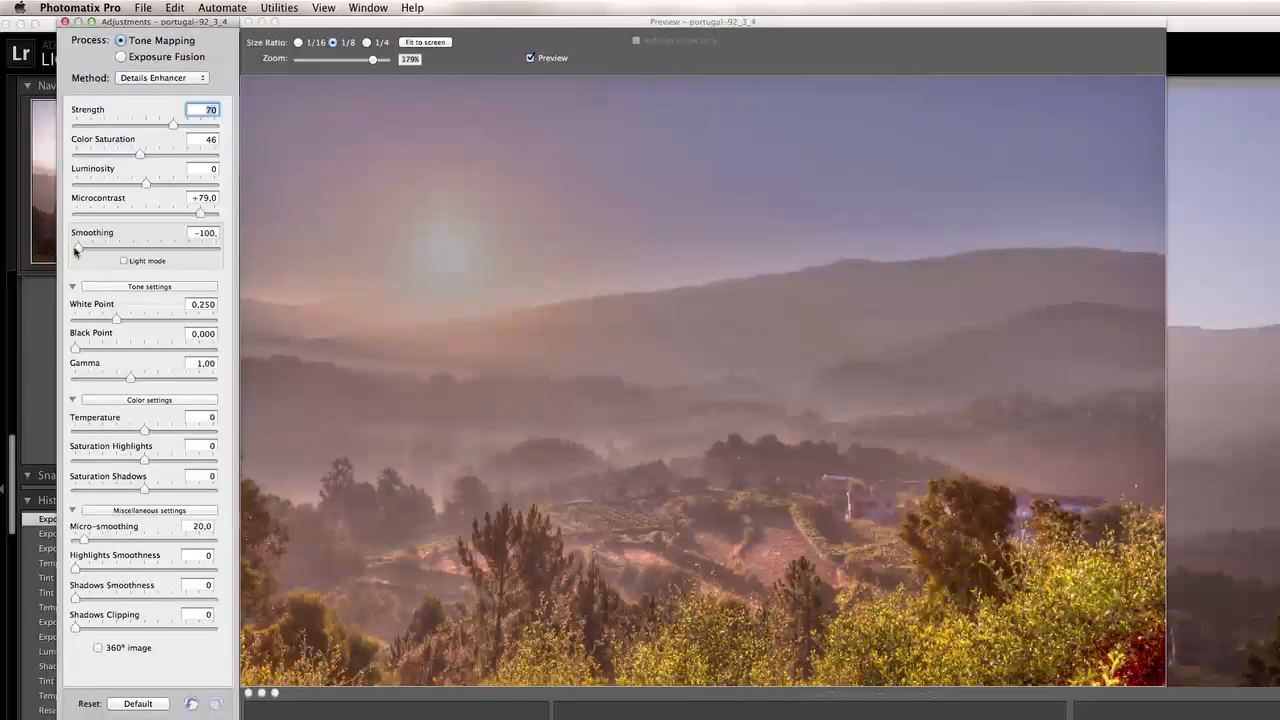
pyautogui.moveTo(75, 251); pyautogui.dragTo(139, 248)
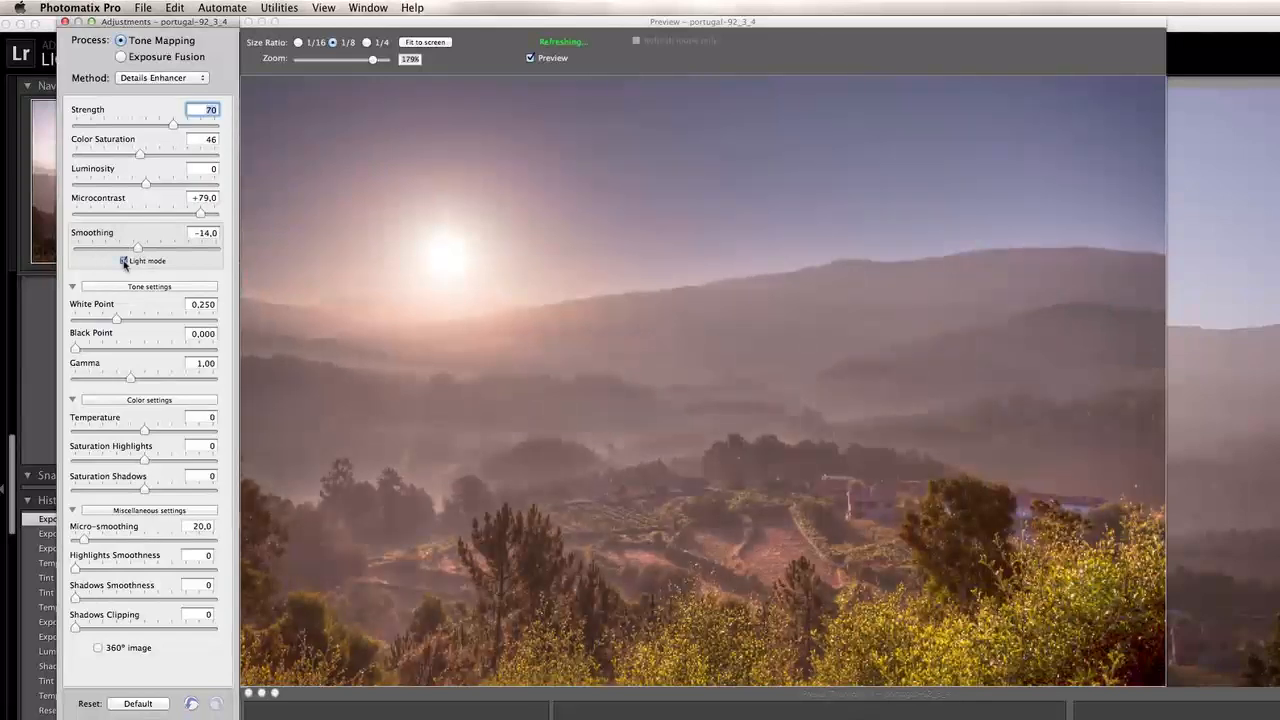
pyautogui.click(124, 261)
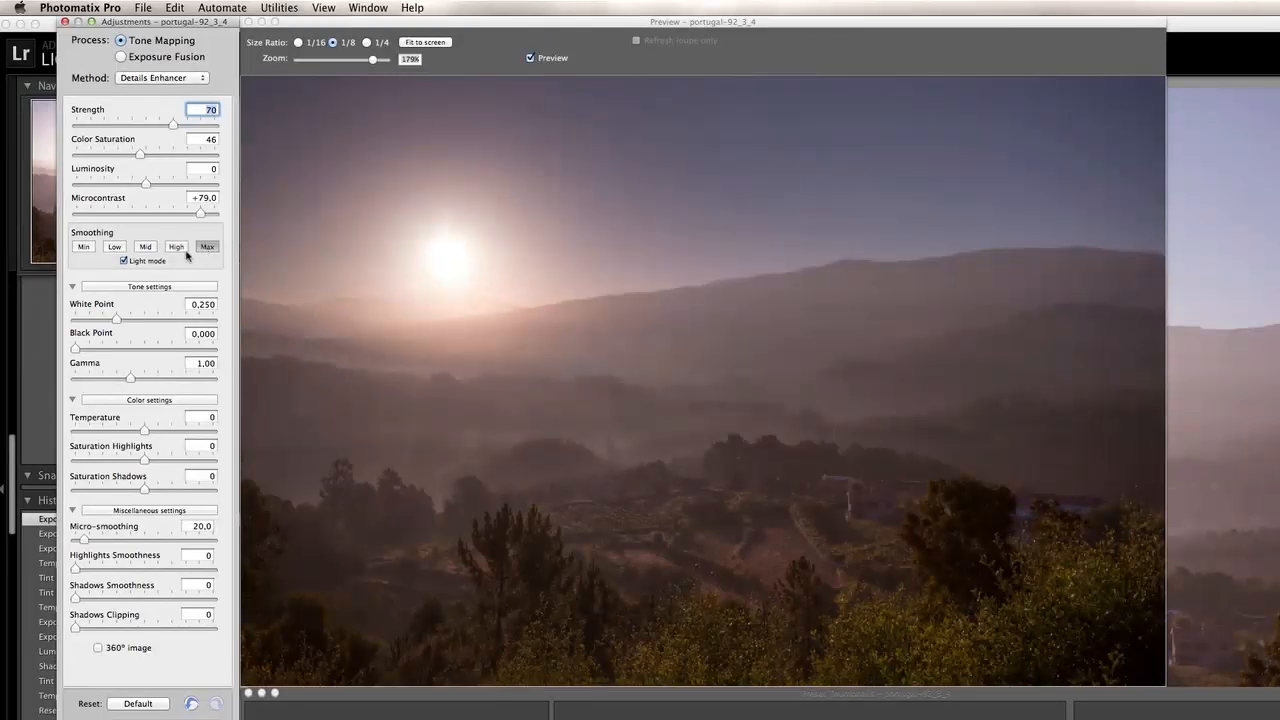
# Step: Compare the Light mode smoothing levels from Max down to Min on the preview and choose High
pyautogui.click(184, 253)
pyautogui.click(206, 248)
pyautogui.click(177, 247)
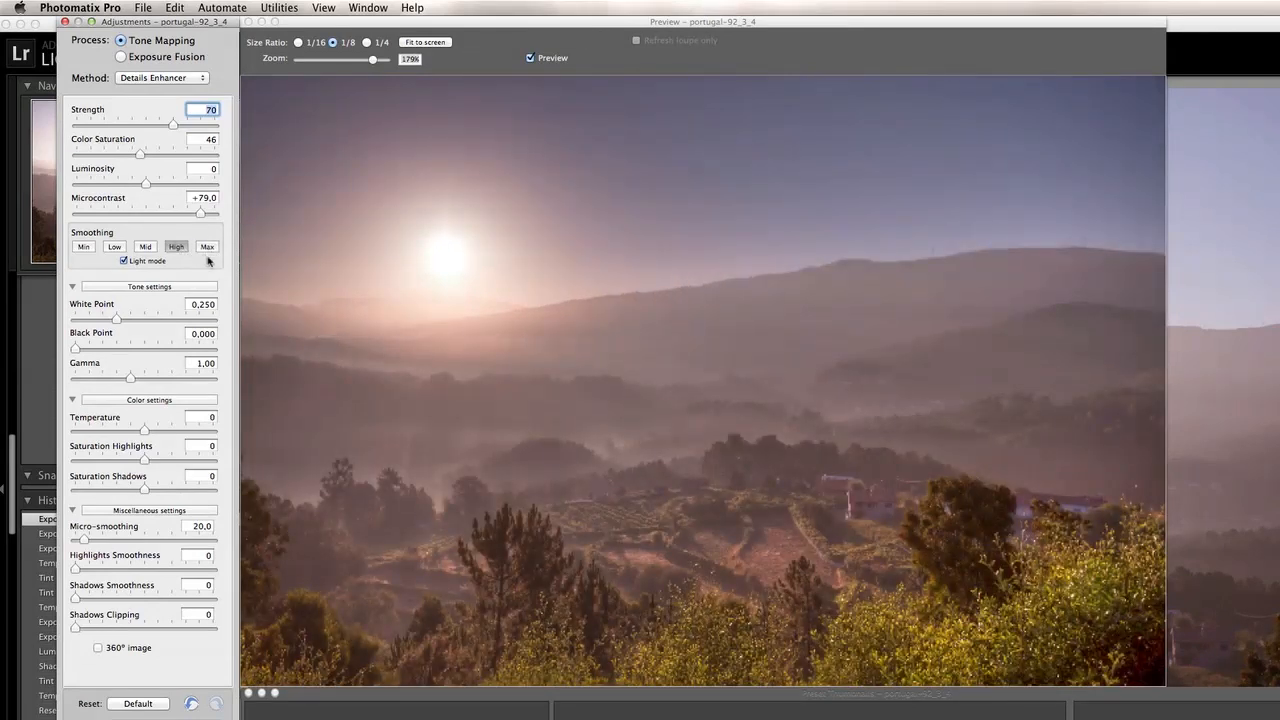
pyautogui.click(145, 247)
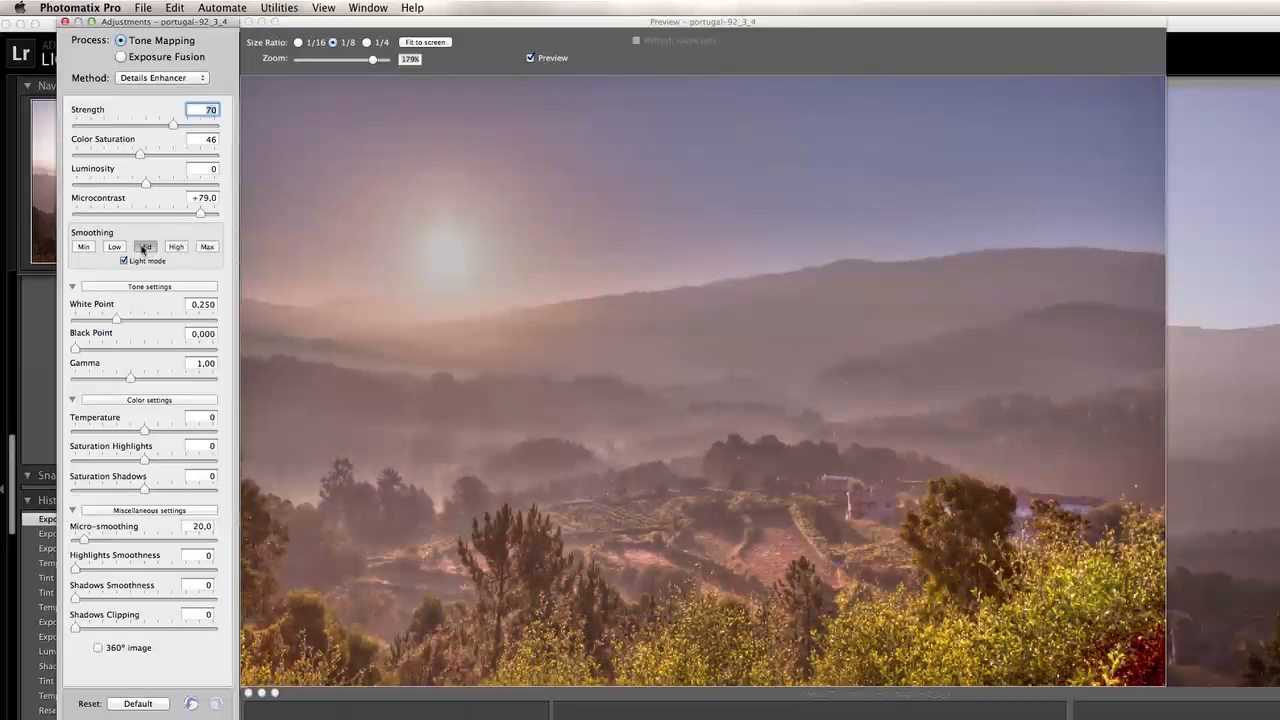
pyautogui.click(115, 247)
pyautogui.click(85, 248)
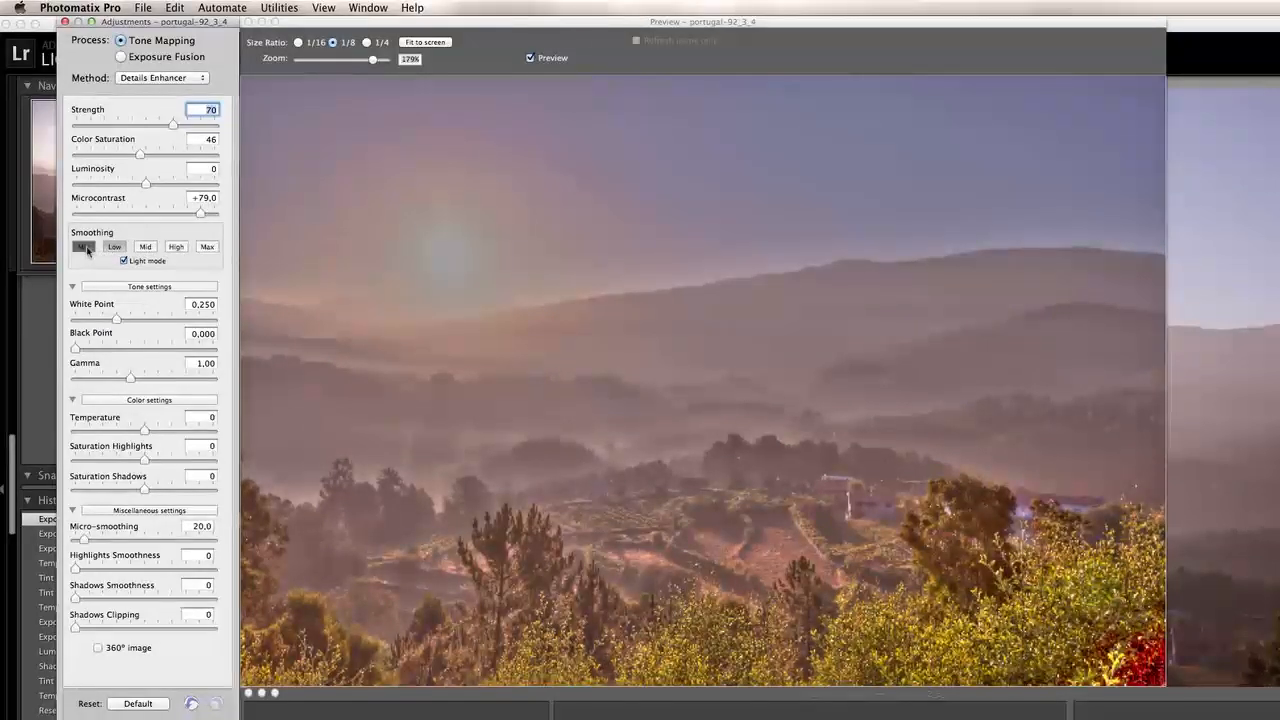
pyautogui.click(85, 248)
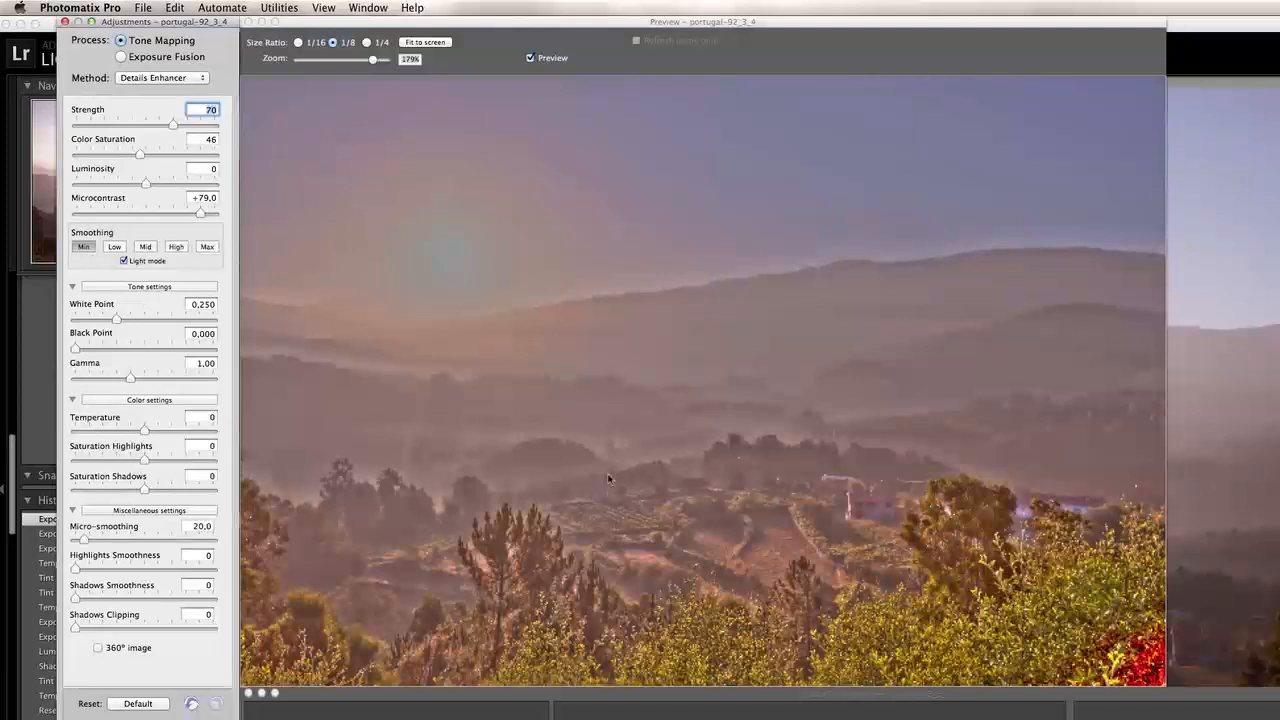
pyautogui.click(181, 247)
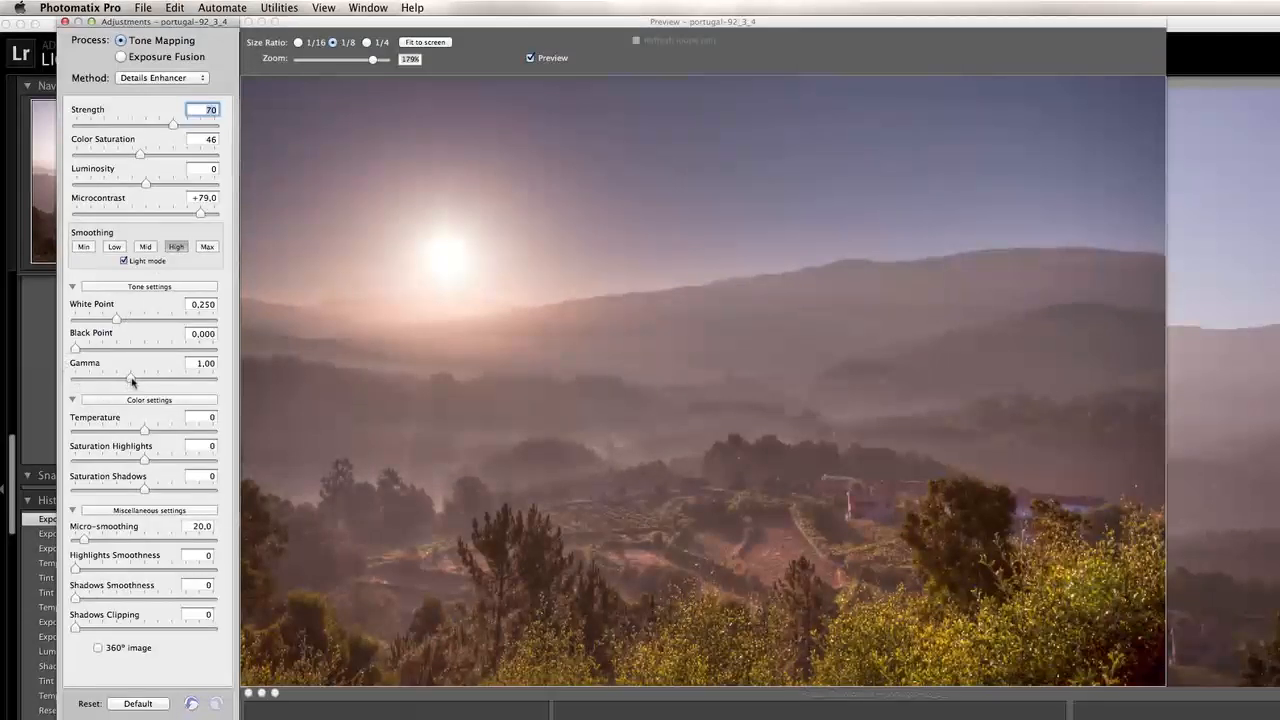
# Step: Set Gamma to 1.18, Luminosity to +52, Saturation Highlights to +64 and Saturation Shadows to +18
pyautogui.moveTo(132, 381); pyautogui.dragTo(118, 380)
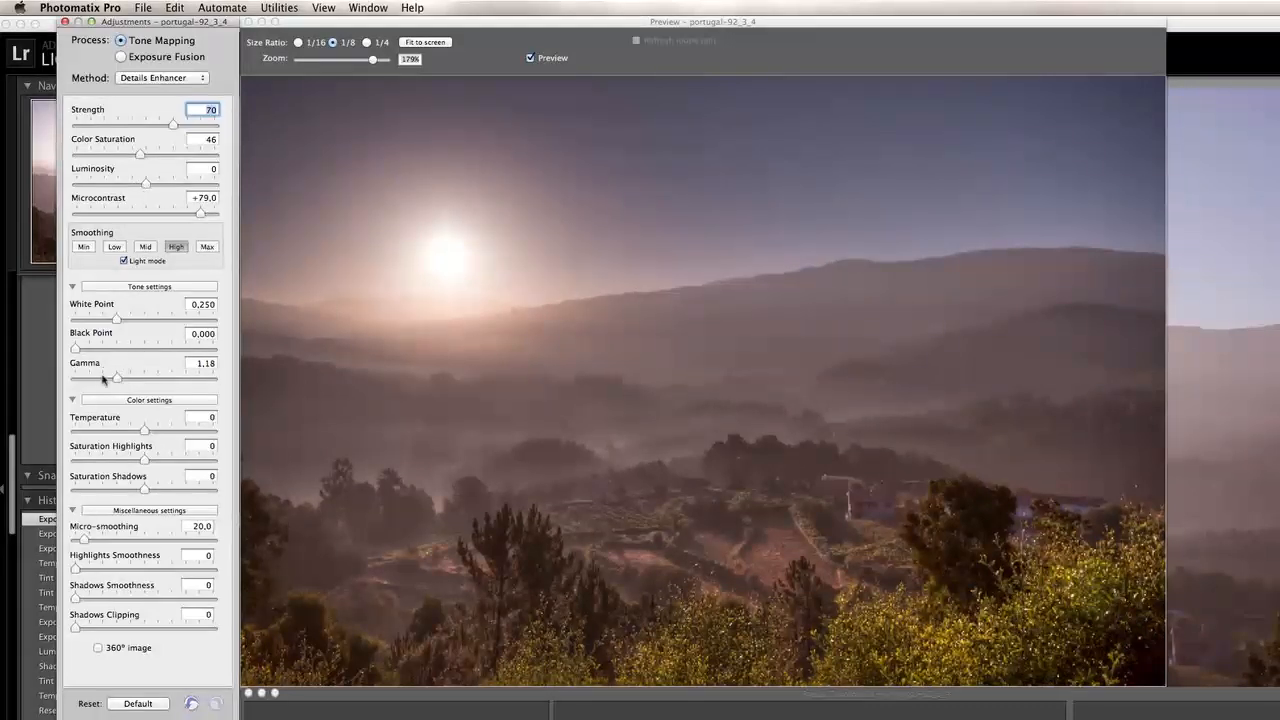
pyautogui.moveTo(147, 184); pyautogui.dragTo(180, 185)
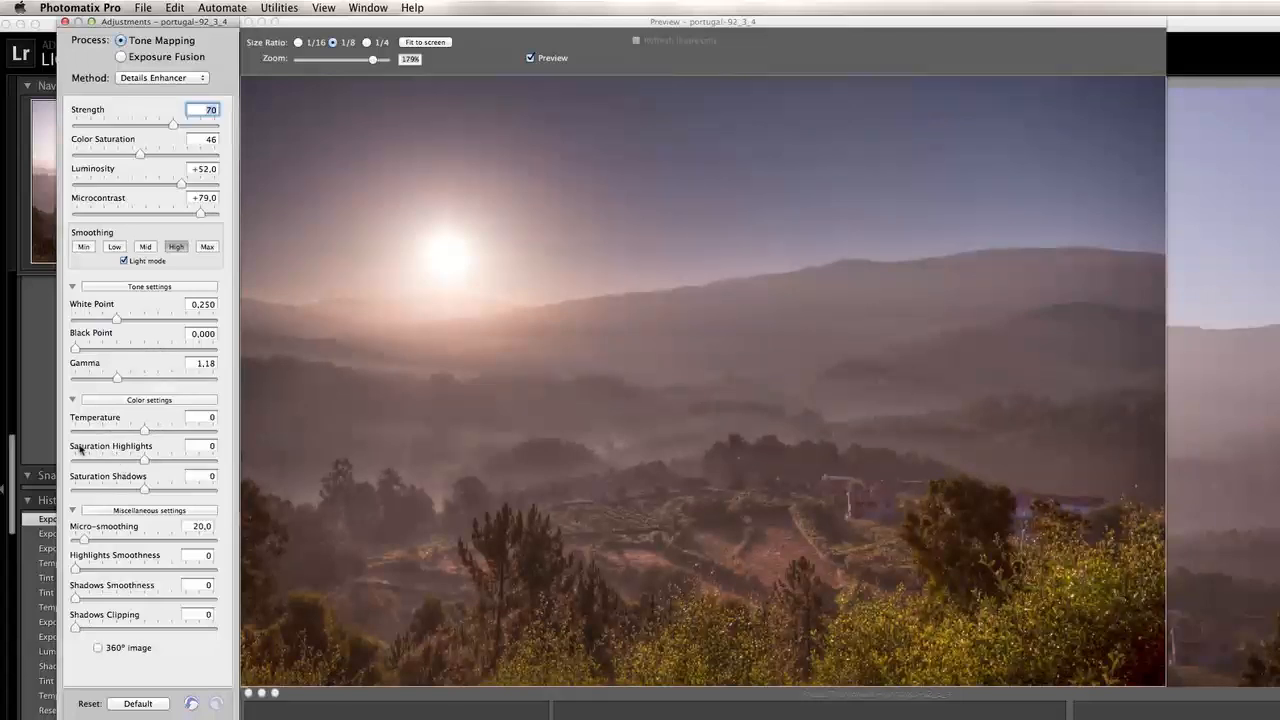
pyautogui.moveTo(145, 462); pyautogui.dragTo(177, 459)
pyautogui.moveTo(177, 460); pyautogui.dragTo(187, 459)
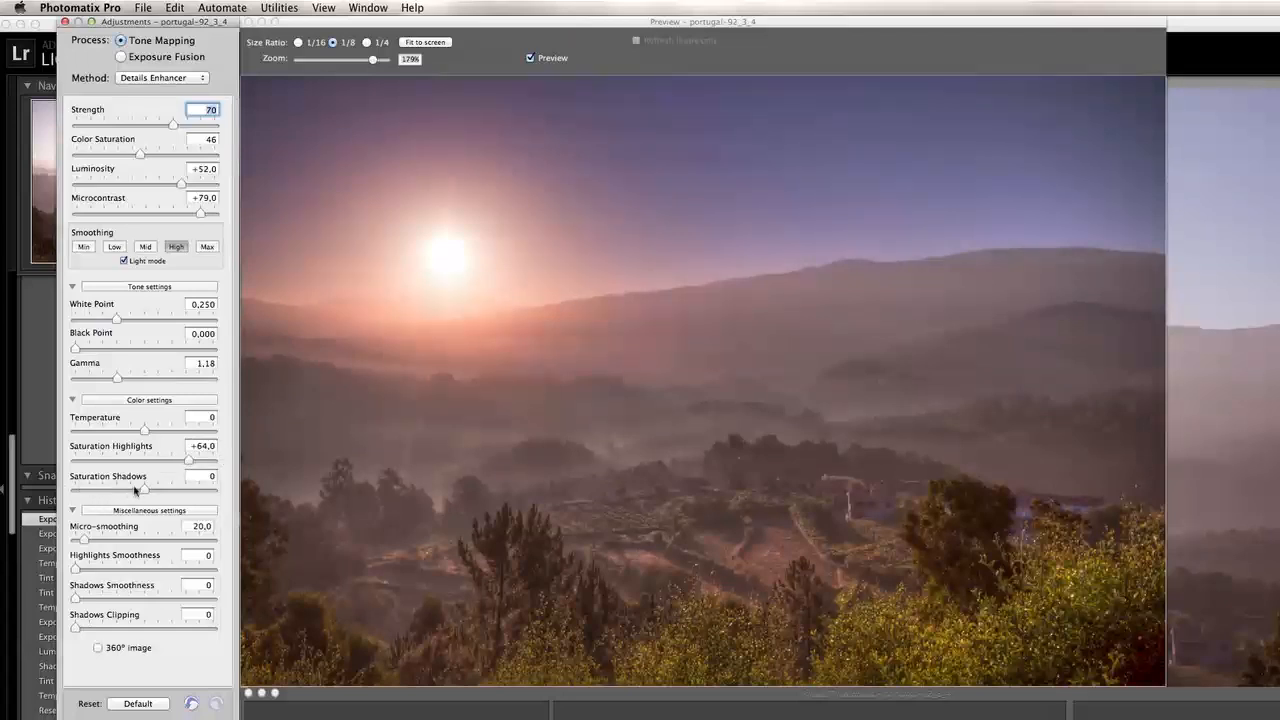
pyautogui.moveTo(144, 489); pyautogui.dragTo(157, 491)
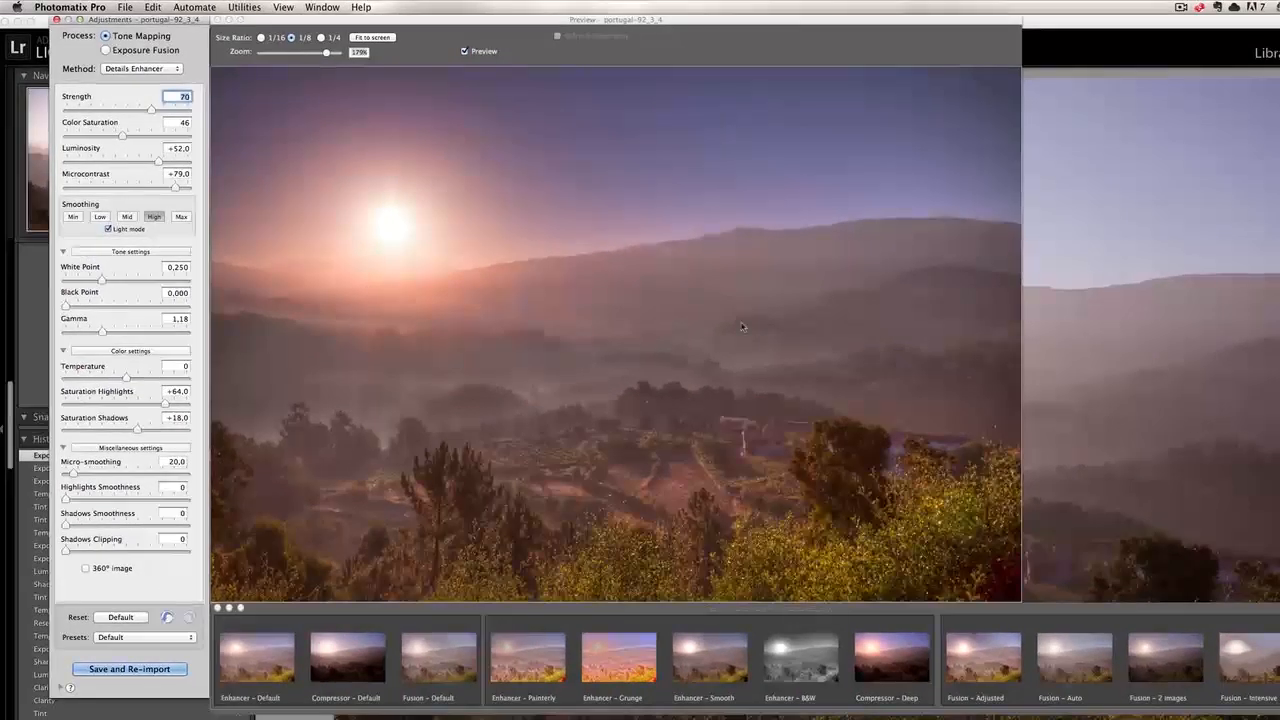
# Step: Save and re-import the tone-mapped image into Lightroom, and inspect its misty hills and fields close up
pyautogui.click(155, 670)
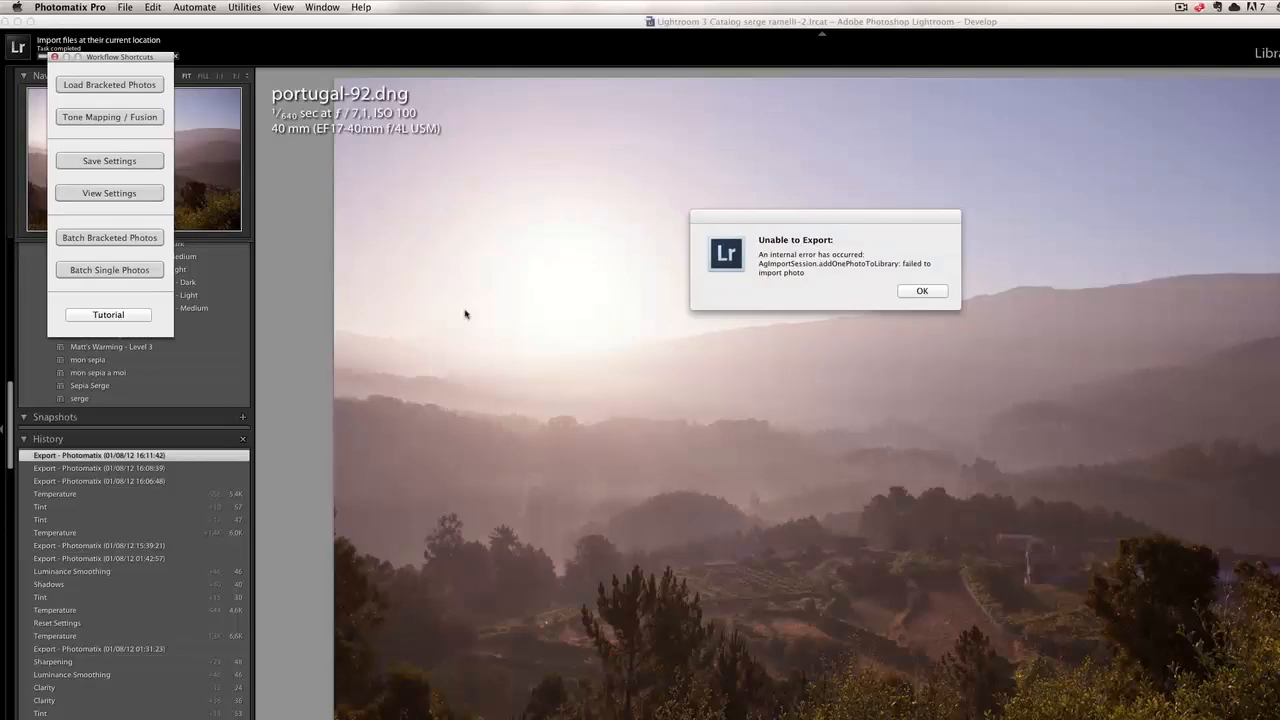
pyautogui.click(936, 292)
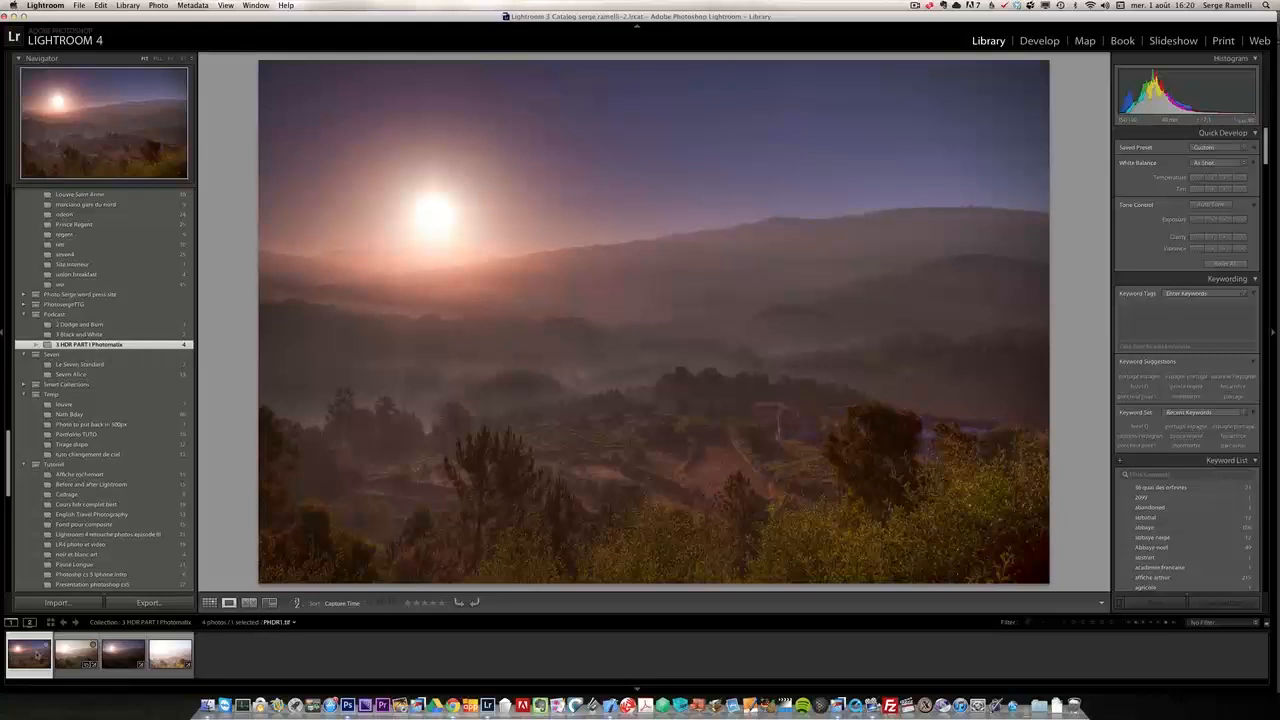
pyautogui.click(522, 311)
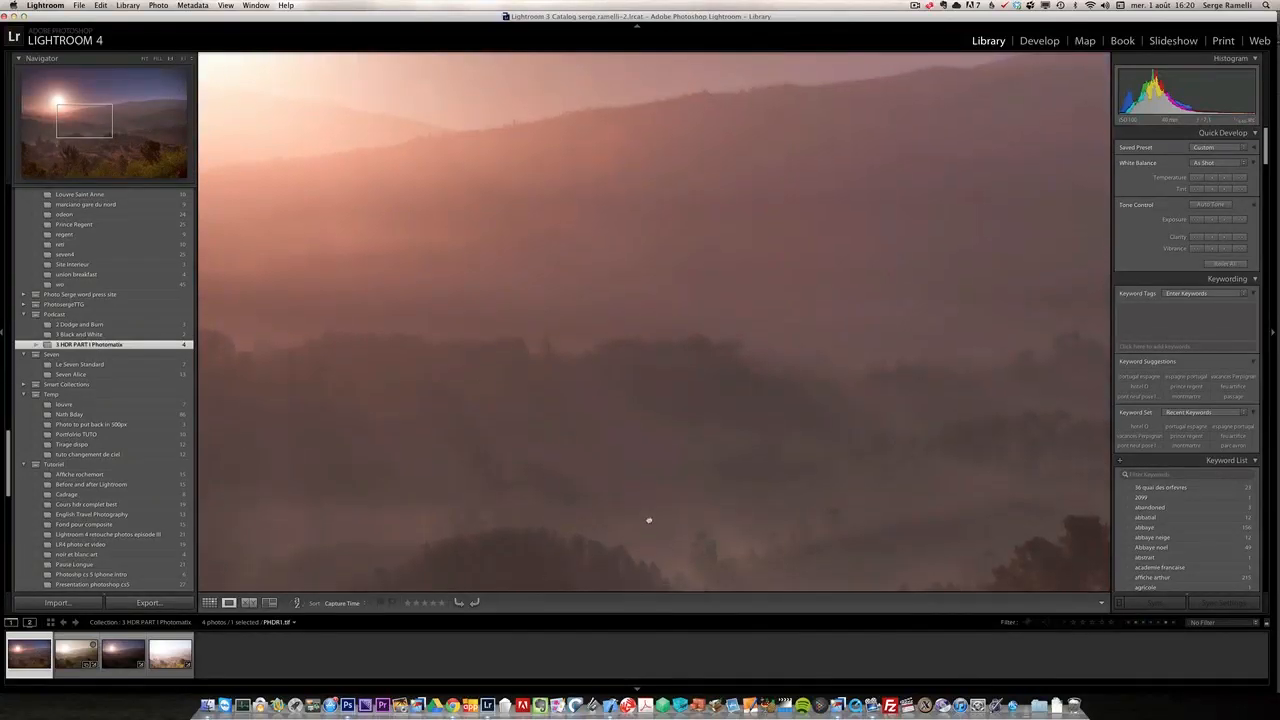
pyautogui.moveTo(649, 520); pyautogui.dragTo(620, 306)
pyautogui.moveTo(720, 530); pyautogui.dragTo(663, 391)
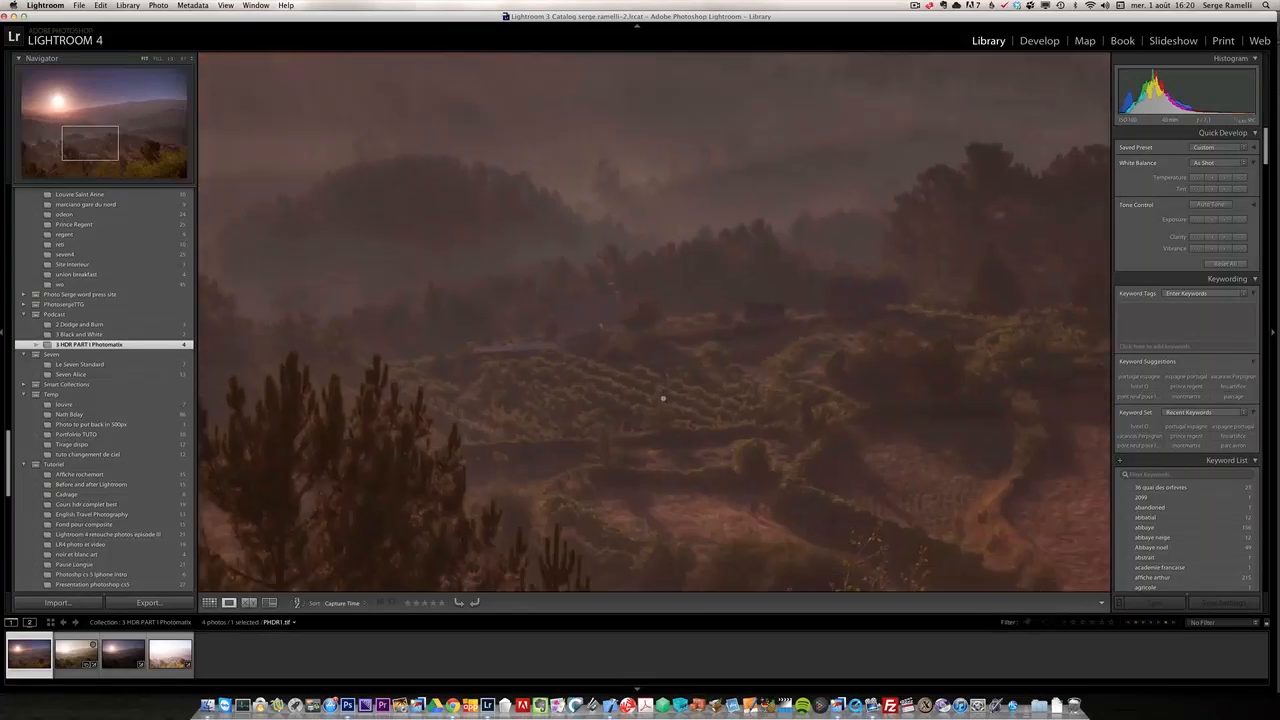
pyautogui.click(663, 398)
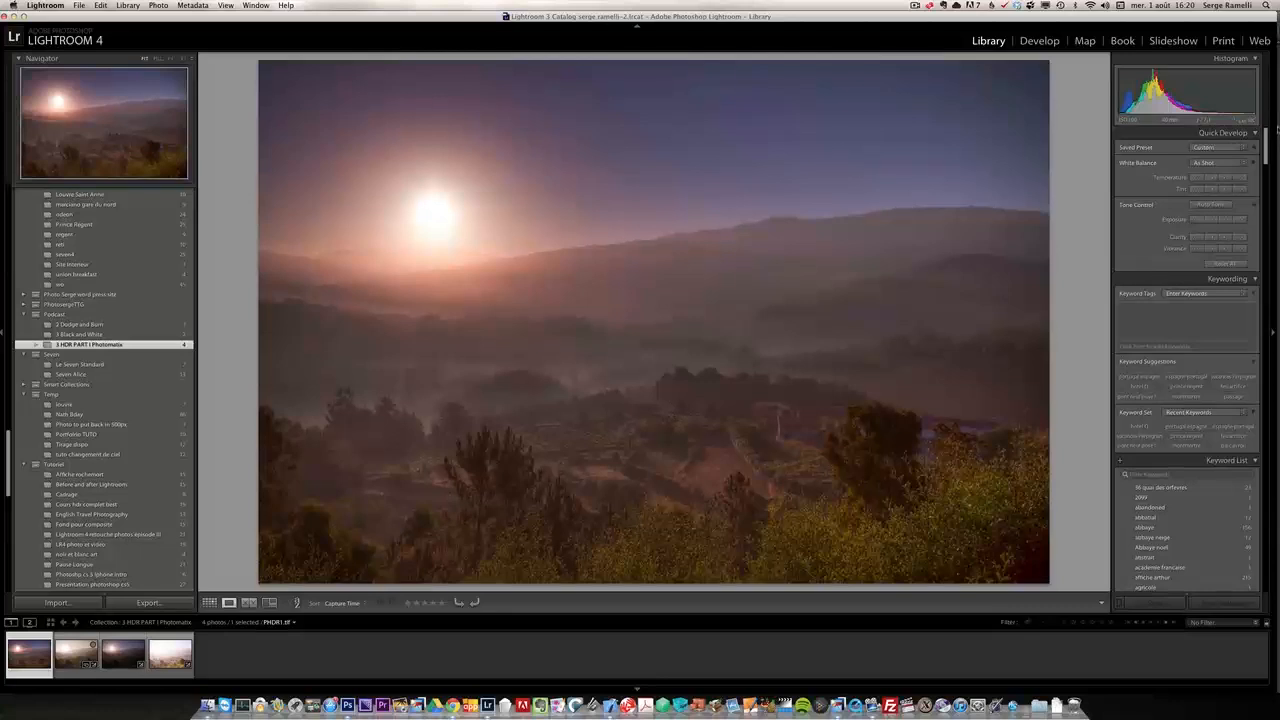
# Step: Open PHDR1.tif for developing and set Shadows to +56 and Whites to +18 using the clipping preview
pyautogui.click(1050, 42)
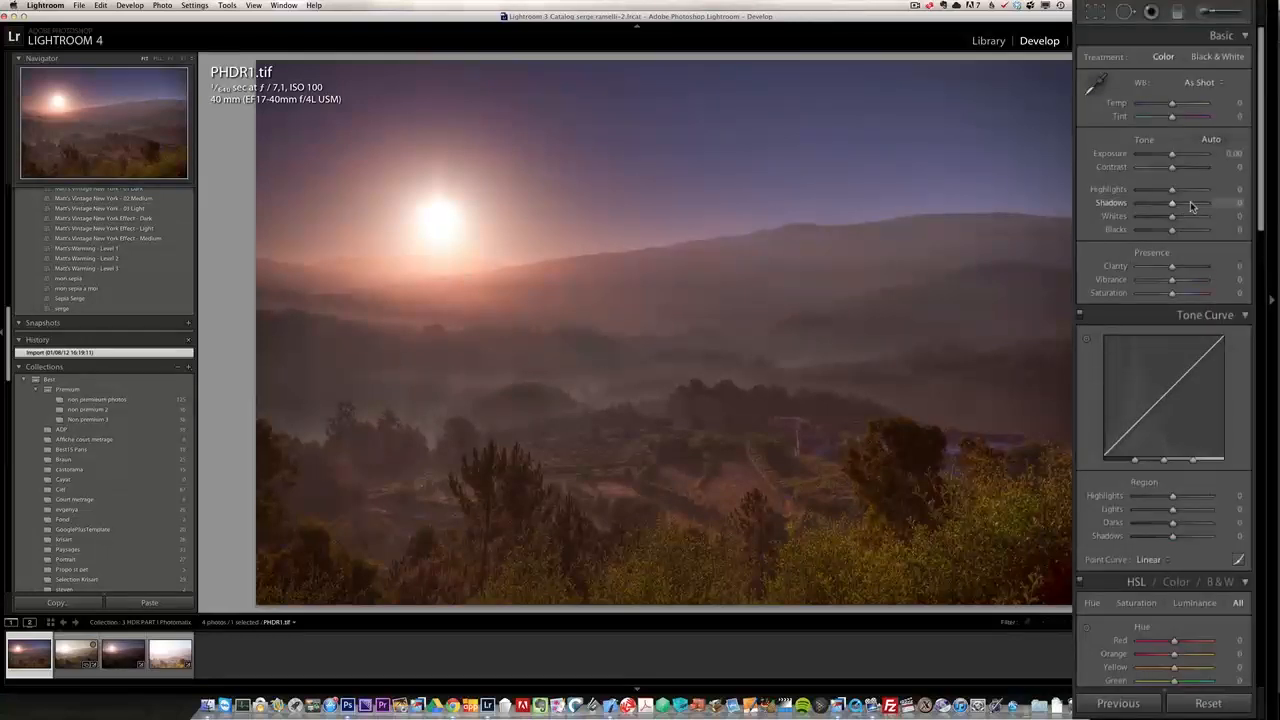
pyautogui.click(1190, 205)
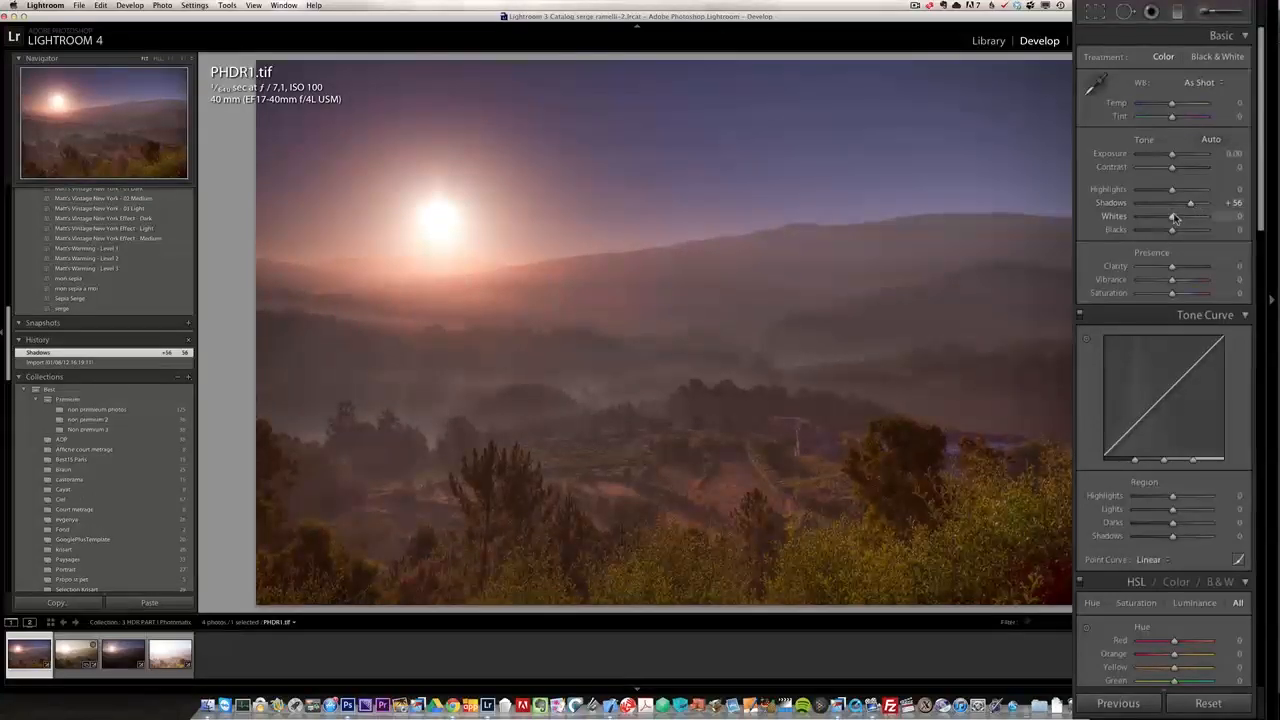
pyautogui.press('alt')
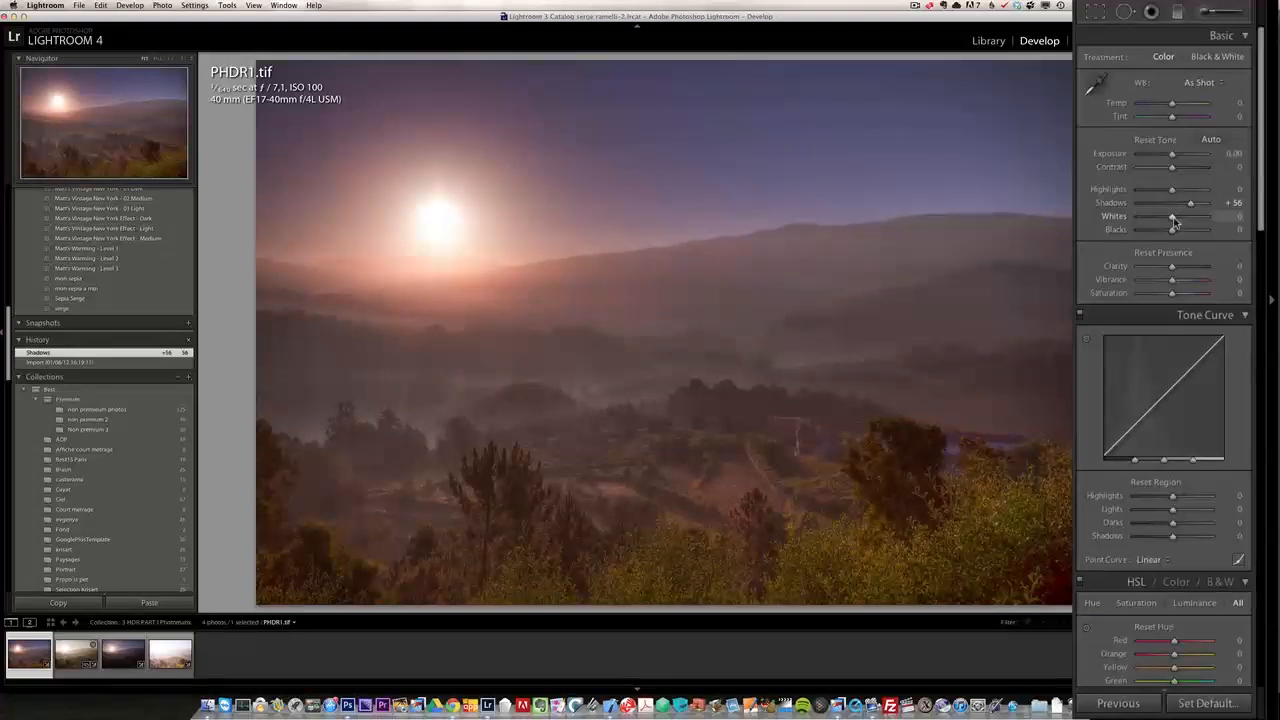
pyautogui.keyDown('alt'); pyautogui.click(1173, 218); pyautogui.keyUp('alt')
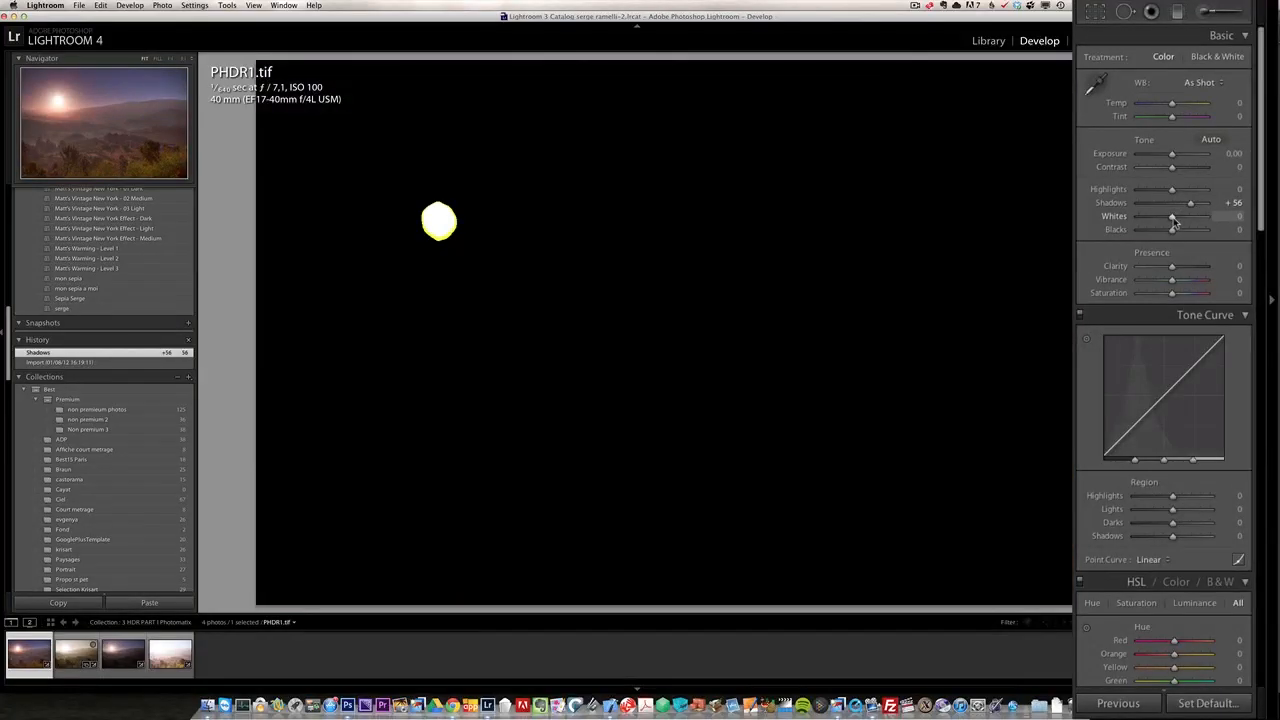
pyautogui.moveTo(1174, 221); pyautogui.dragTo(1180, 222)
# Step: Set Blacks to -36 using the clipping preview and raise Contrast to +38
pyautogui.press('alt')
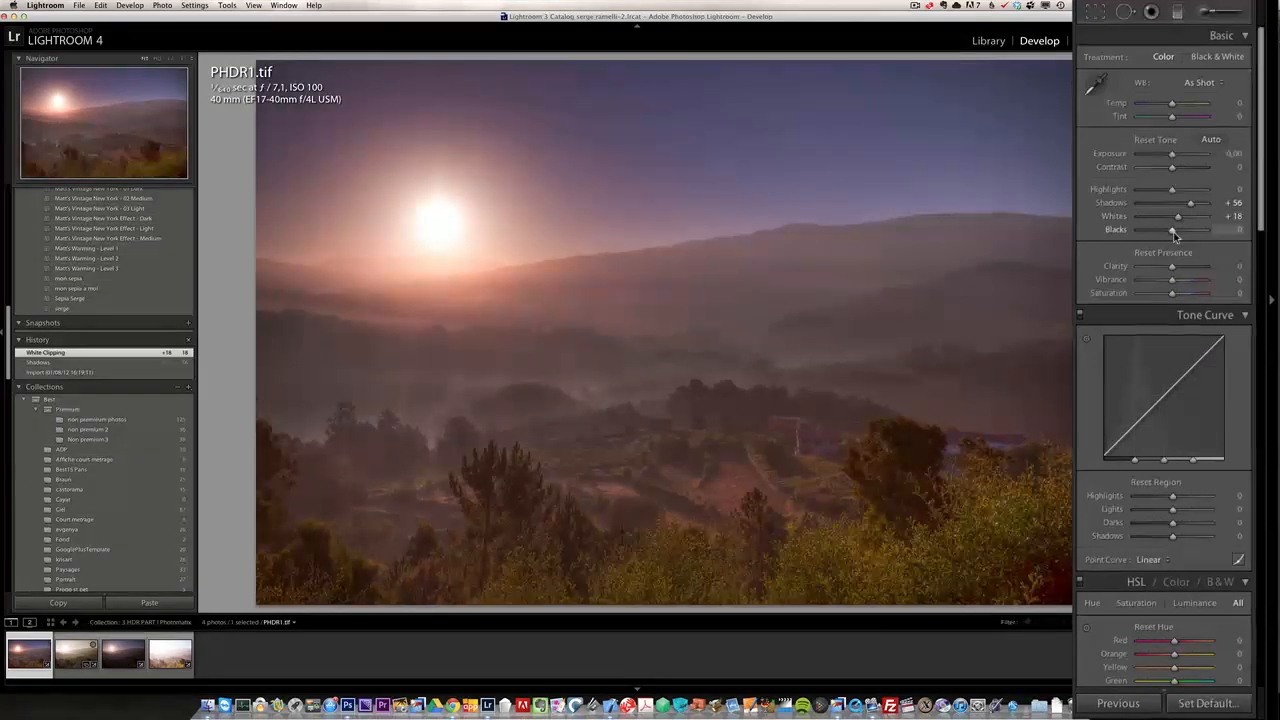
pyautogui.moveTo(1173, 231); pyautogui.dragTo(1168, 230)
pyautogui.moveTo(1166, 230); pyautogui.dragTo(1161, 232)
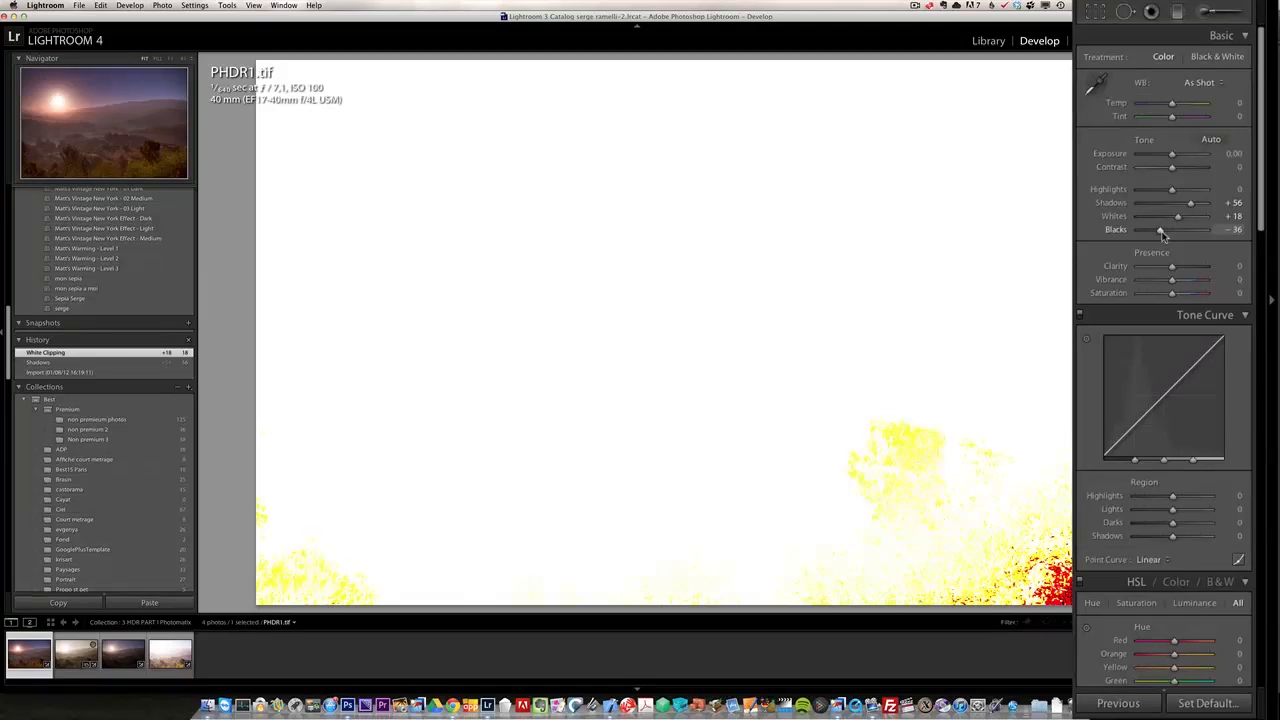
pyautogui.moveTo(1162, 233); pyautogui.dragTo(1162, 233)
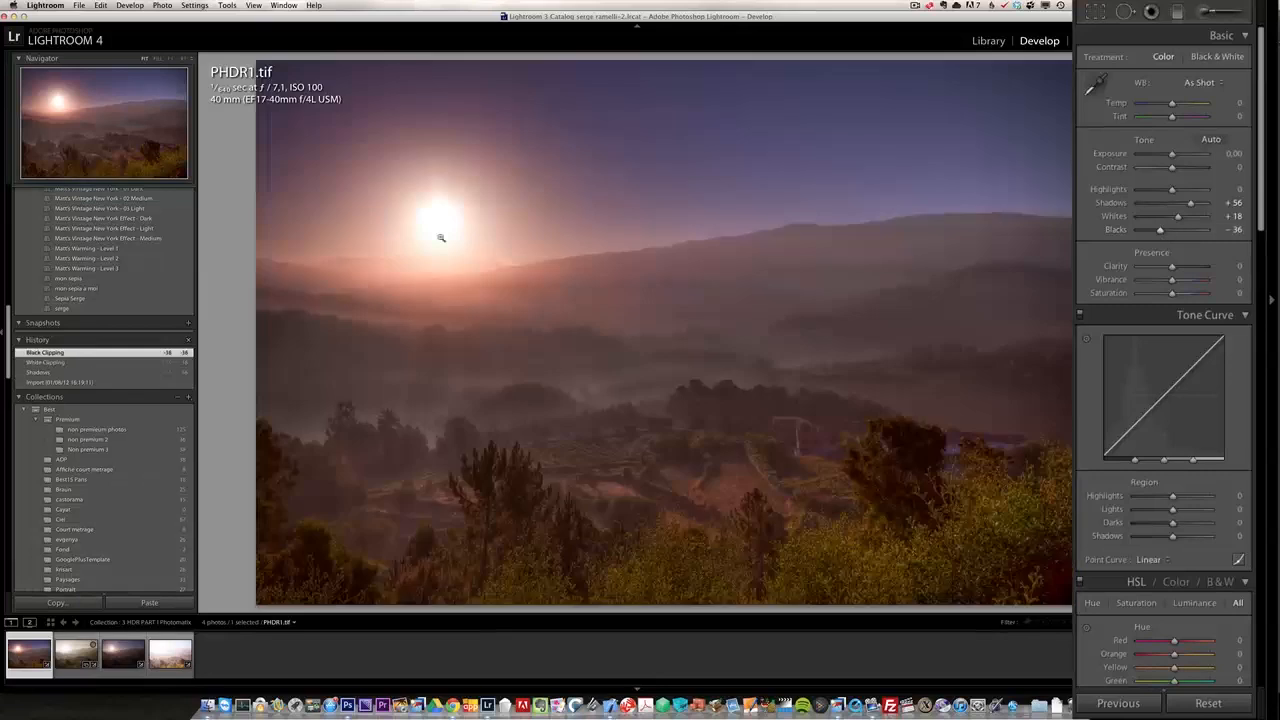
pyautogui.click(1184, 167)
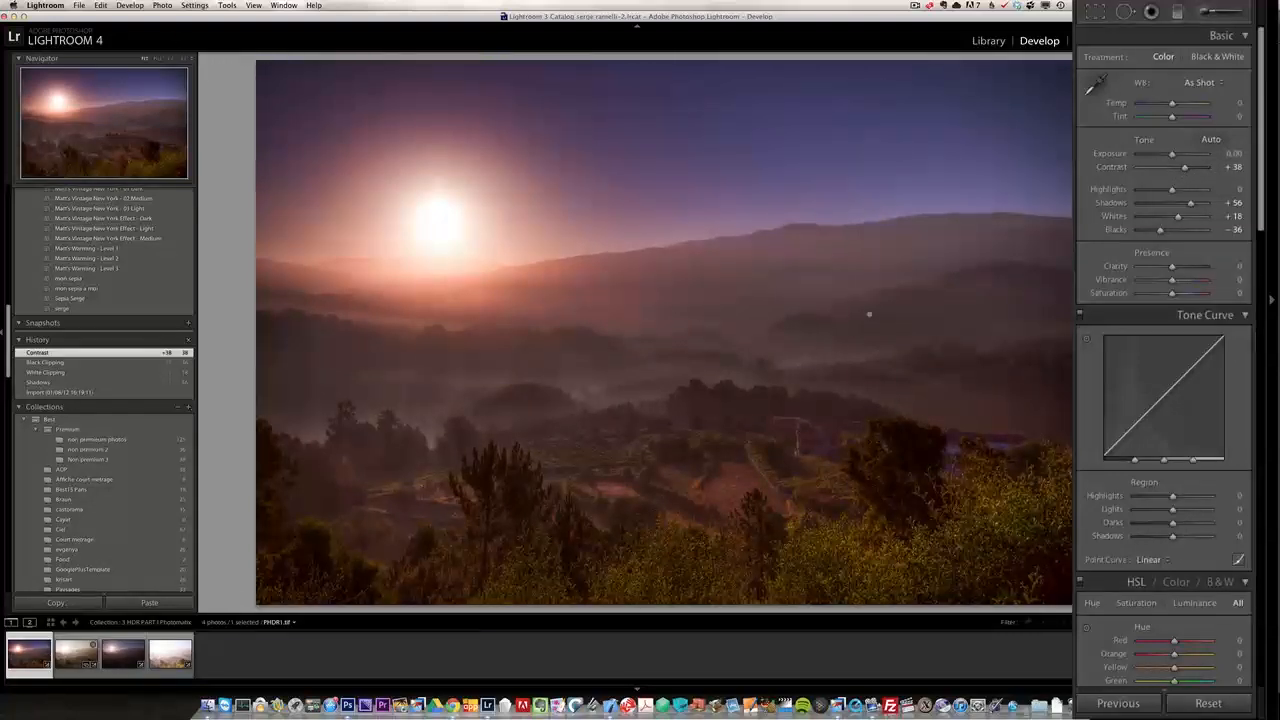
# Step: Set the photo's Shadows to +100, Highlights to -38 and Clarity to +18
pyautogui.click(1205, 204)
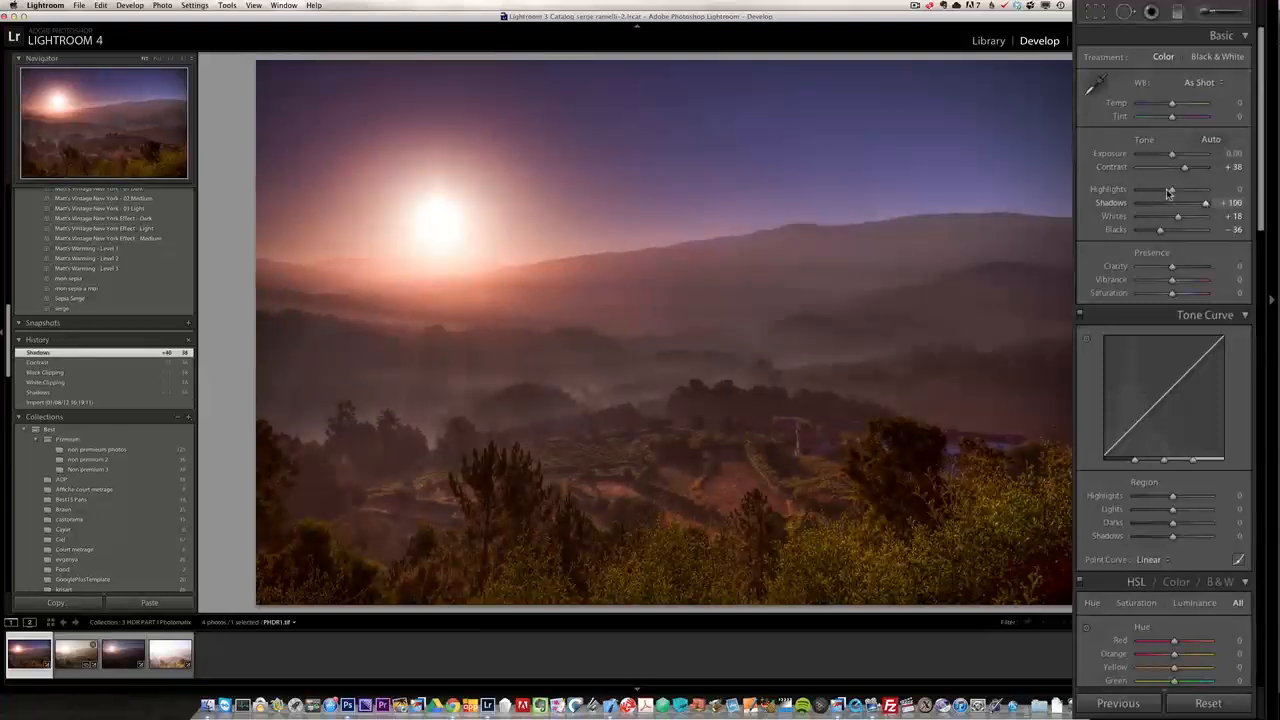
pyautogui.click(1157, 190)
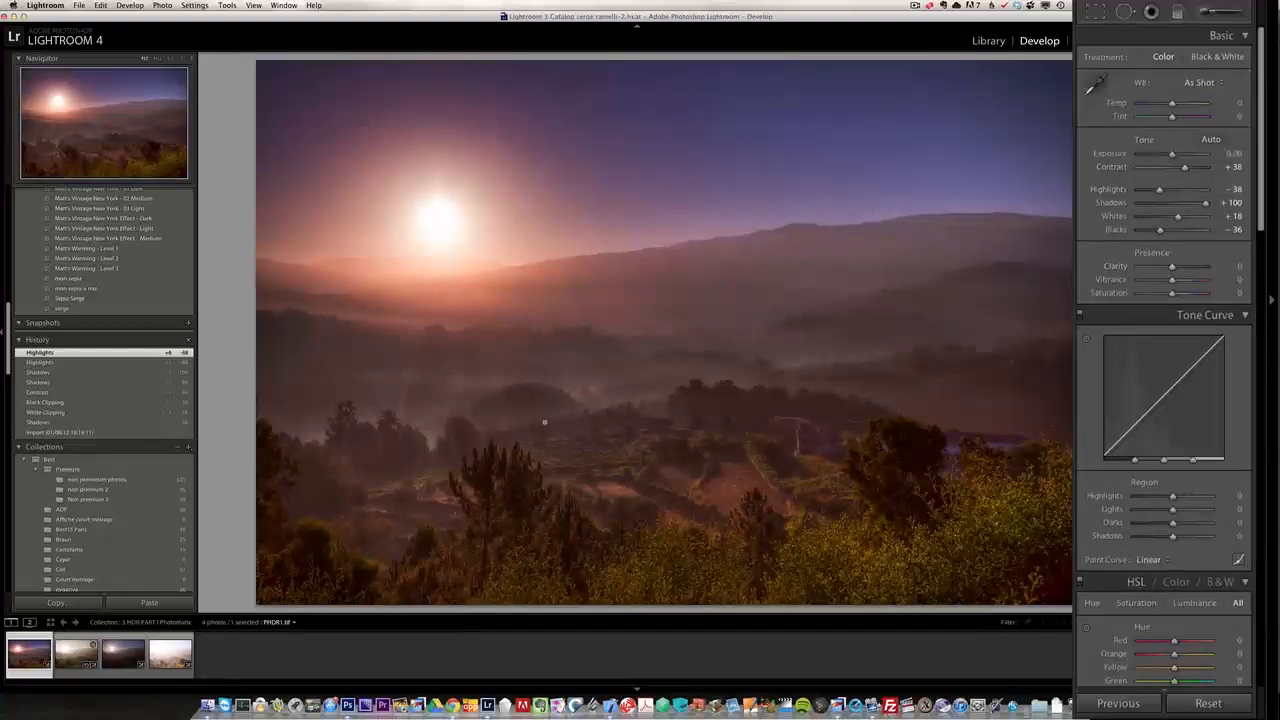
pyautogui.click(1183, 268)
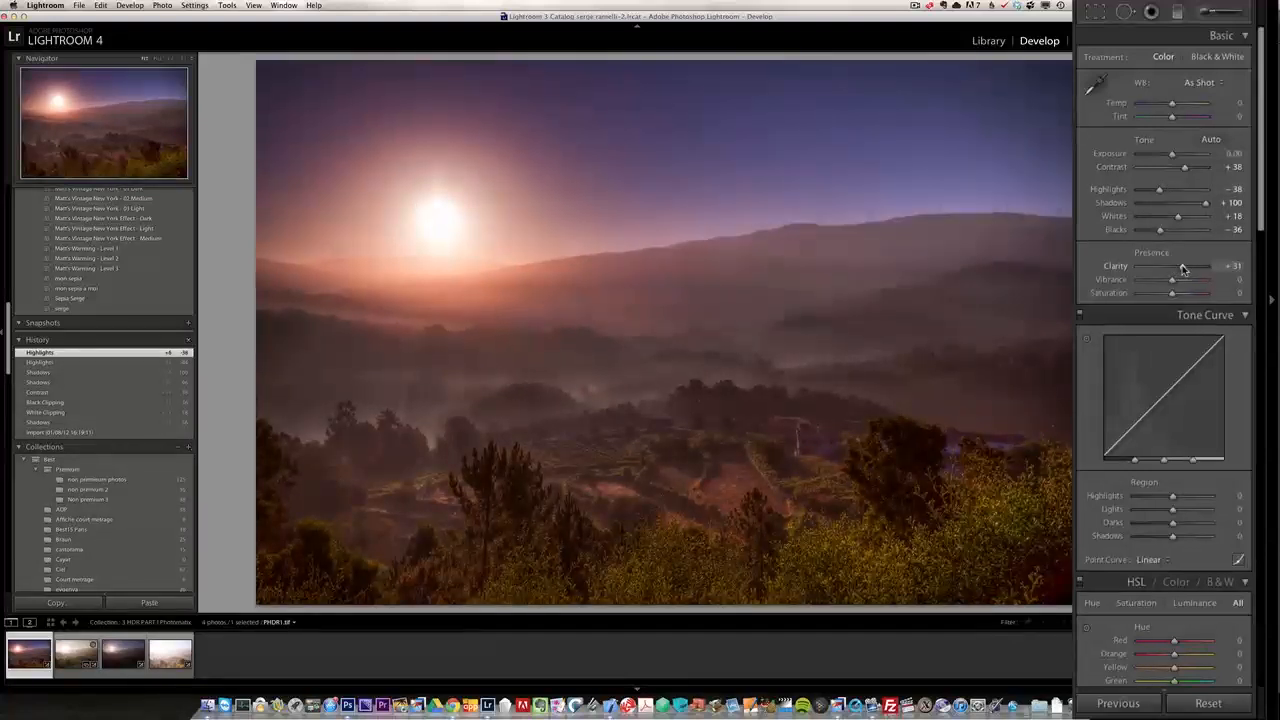
pyautogui.moveTo(1183, 268); pyautogui.dragTo(1178, 271)
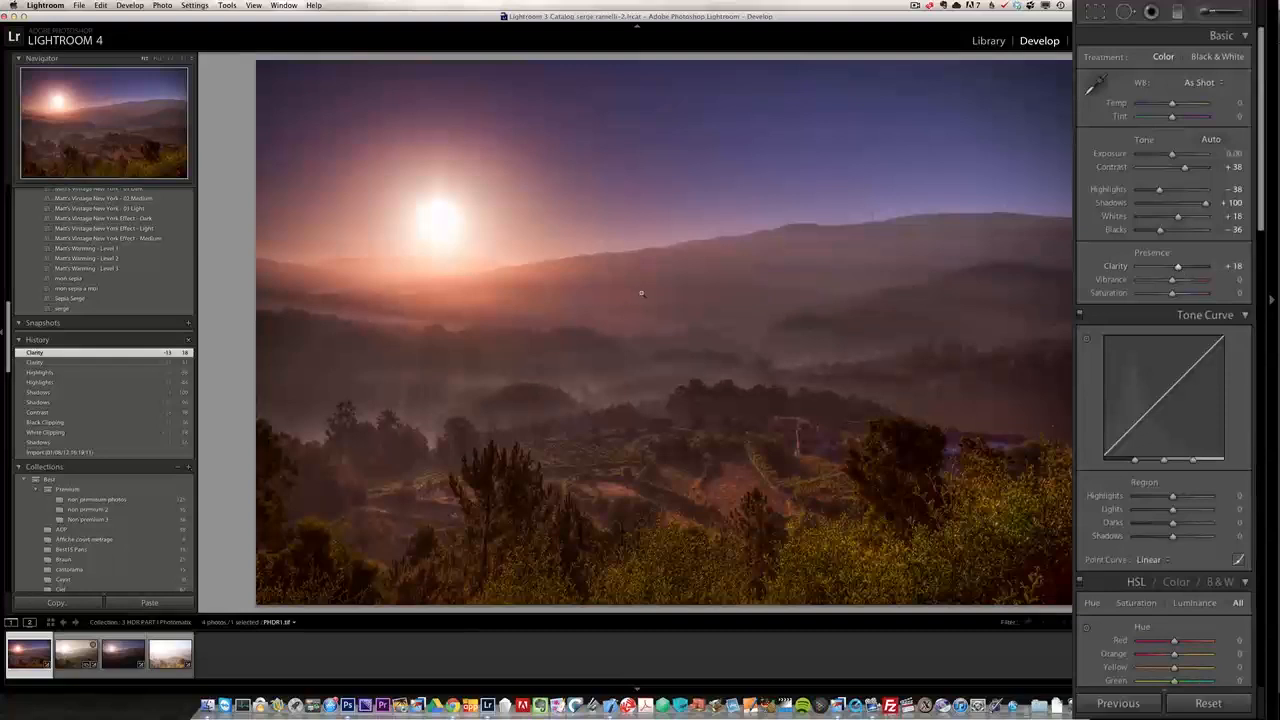
# Step: Crop the photo to a wider format by trimming a strip of bushes below and a strip of sky above
pyautogui.click(1096, 12)
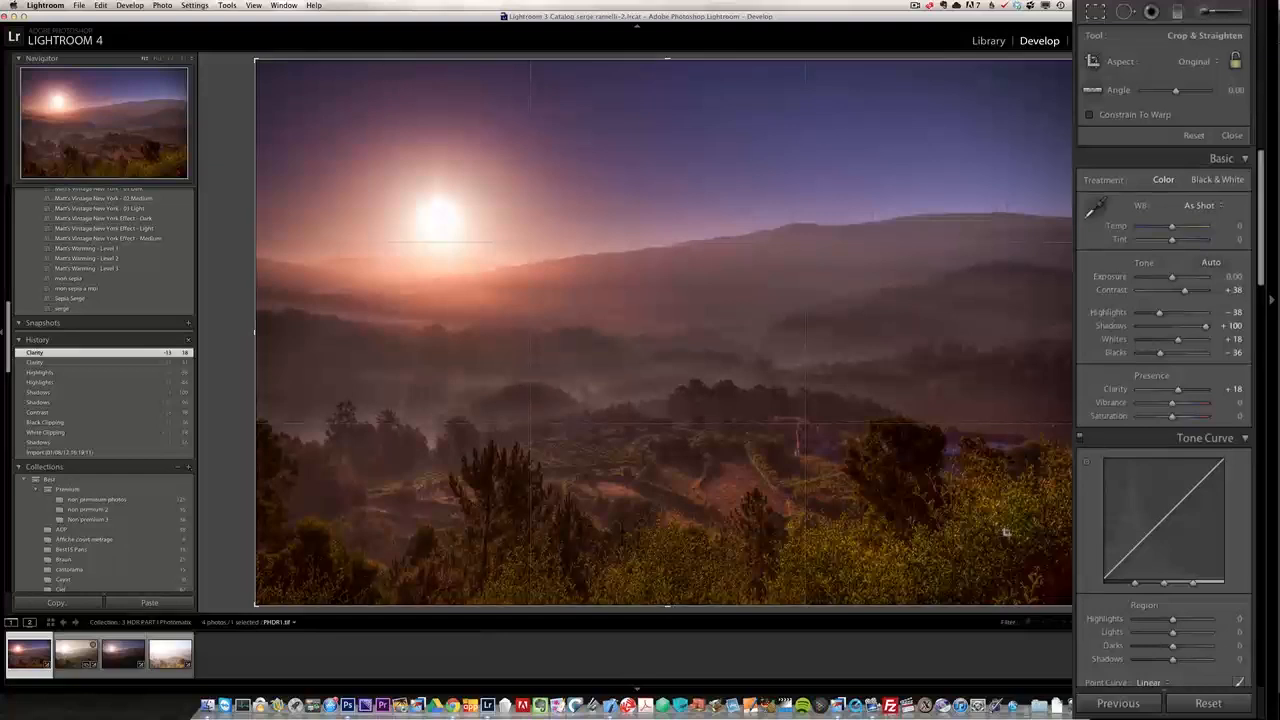
pyautogui.moveTo(668, 607); pyautogui.dragTo(668, 584)
pyautogui.moveTo(673, 83); pyautogui.dragTo(670, 101)
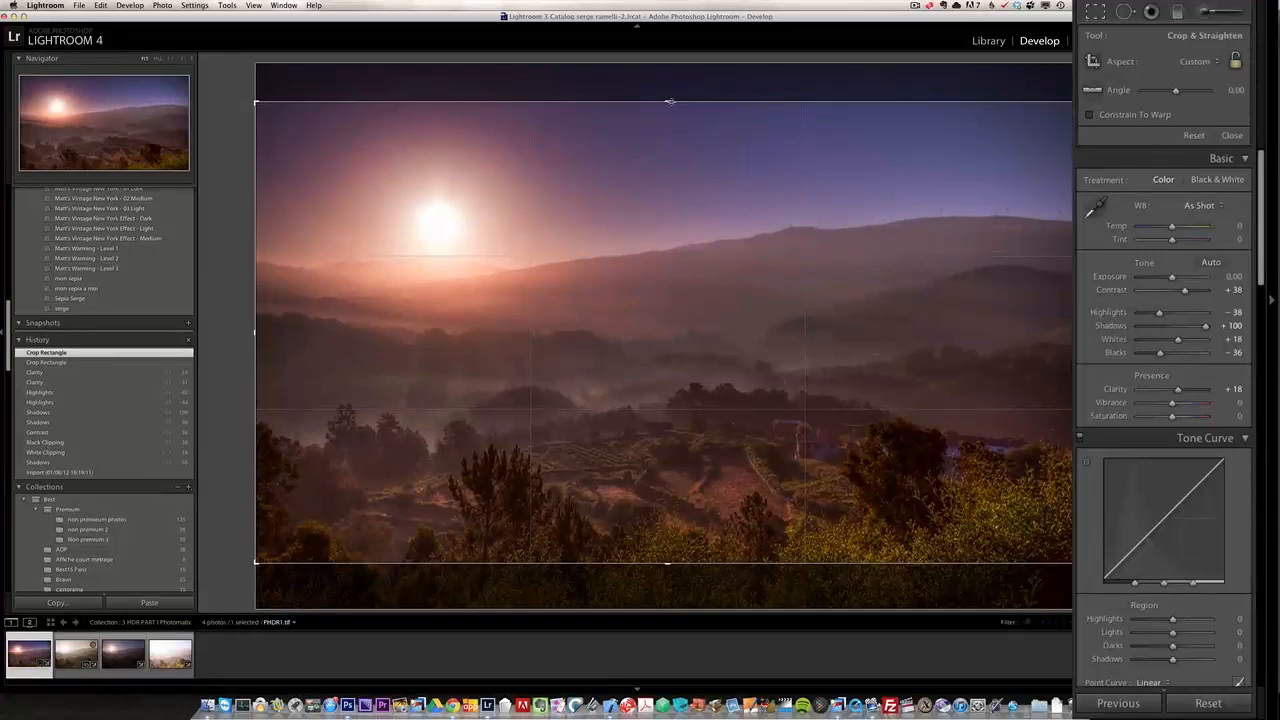
pyautogui.press('Return')
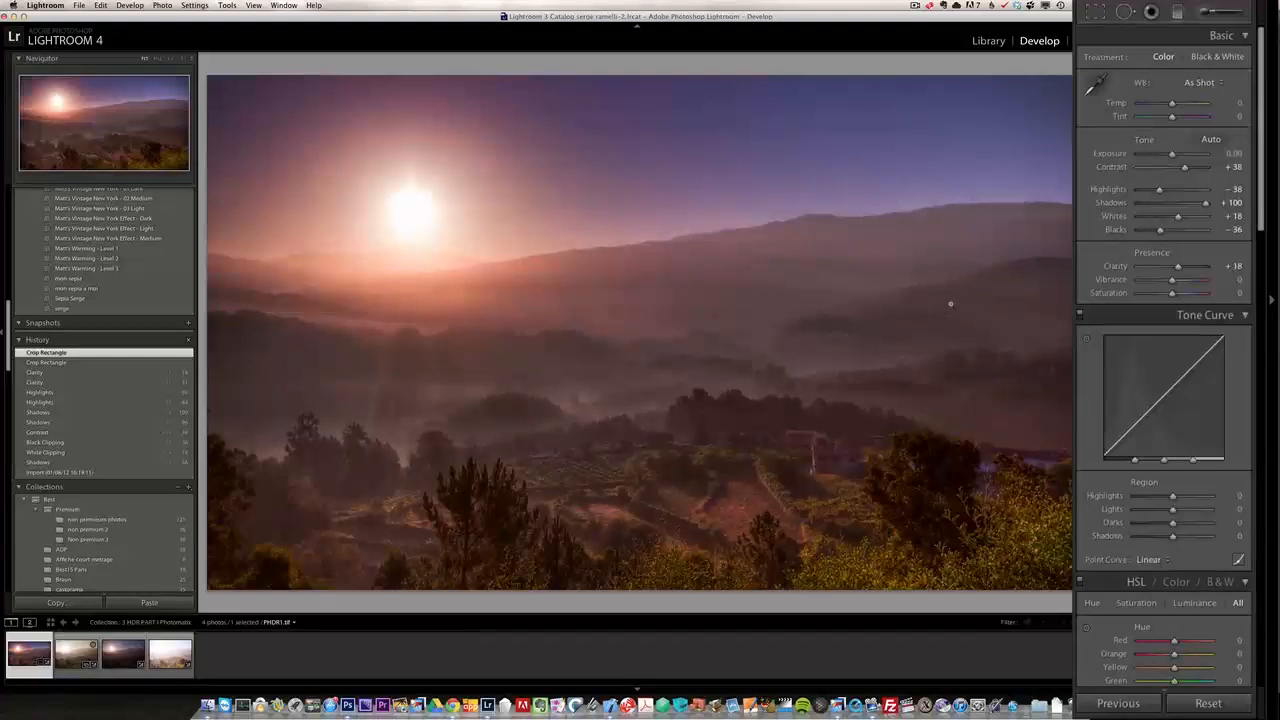
# Step: Set up an Adjustment Brush with only Exposure changed, at 0.24, and a brush Size of 4.0
pyautogui.click(1205, 13)
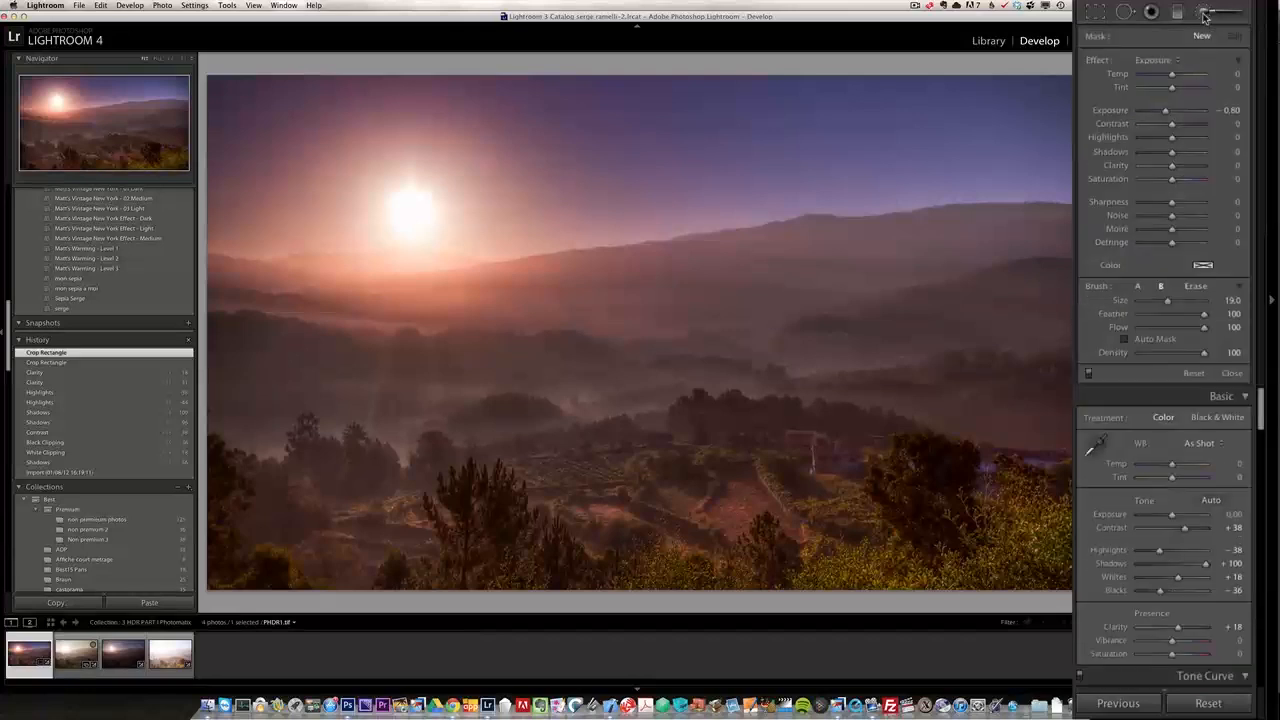
pyautogui.click(1163, 62)
pyautogui.click(1163, 68)
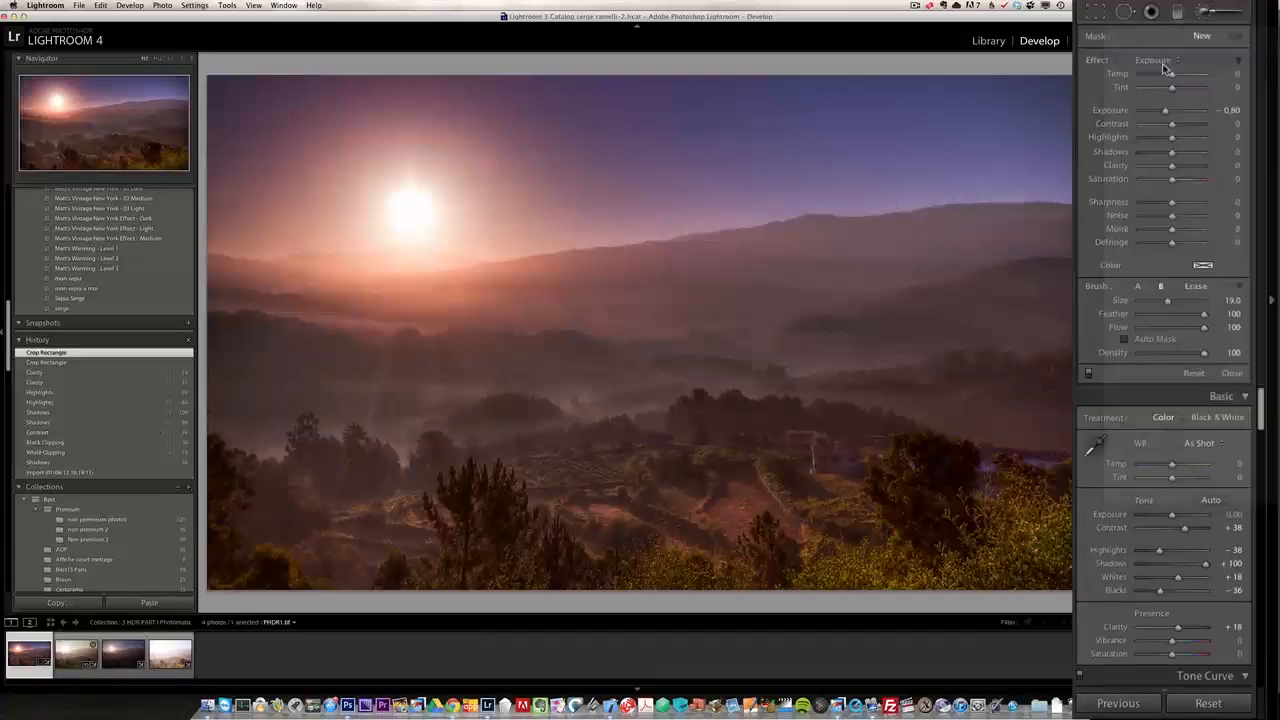
pyautogui.moveTo(1165, 117); pyautogui.dragTo(1175, 118)
pyautogui.scroll(-6, 437, 393)
pyautogui.scroll(1, 436, 375)
pyautogui.scroll(-2, 455, 356)
pyautogui.scroll(2, 457, 354)
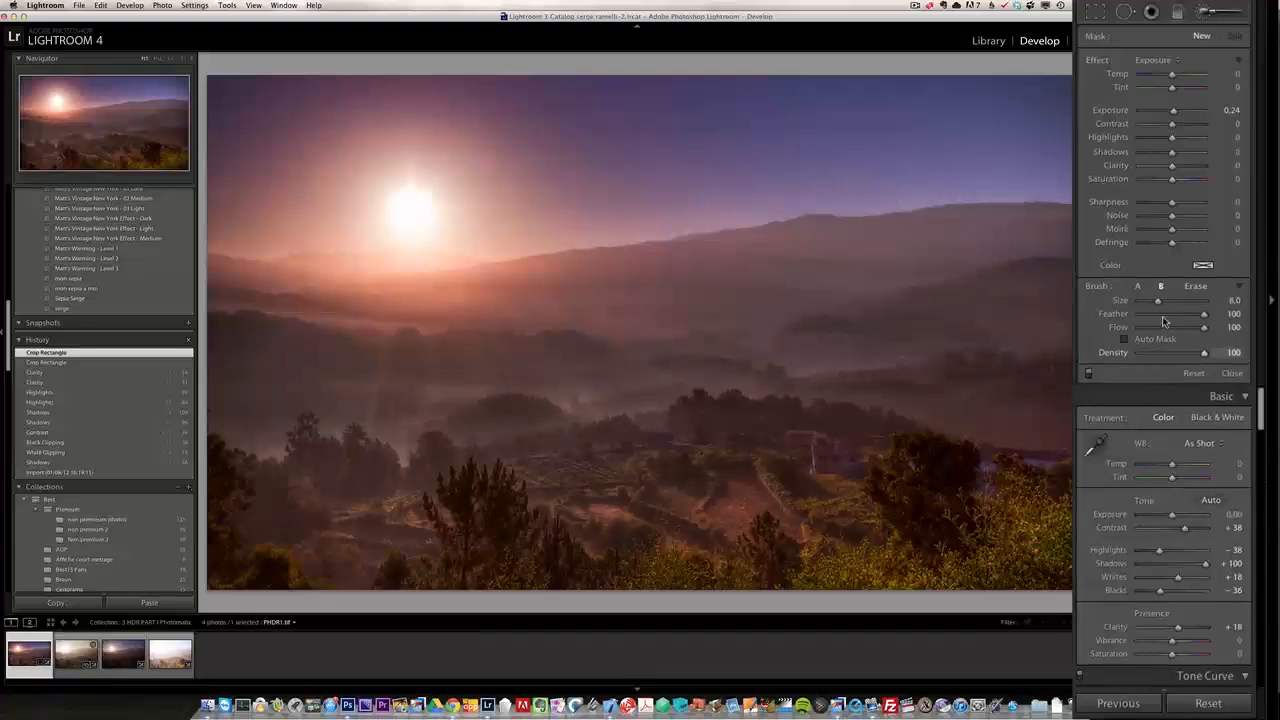
pyautogui.moveTo(1159, 303); pyautogui.dragTo(1149, 302)
pyautogui.scroll(2, 364, 352)
# Step: Paint thin light rays fanning out below the sun across the misty valley
pyautogui.moveTo(386, 328); pyautogui.dragTo(378, 446)
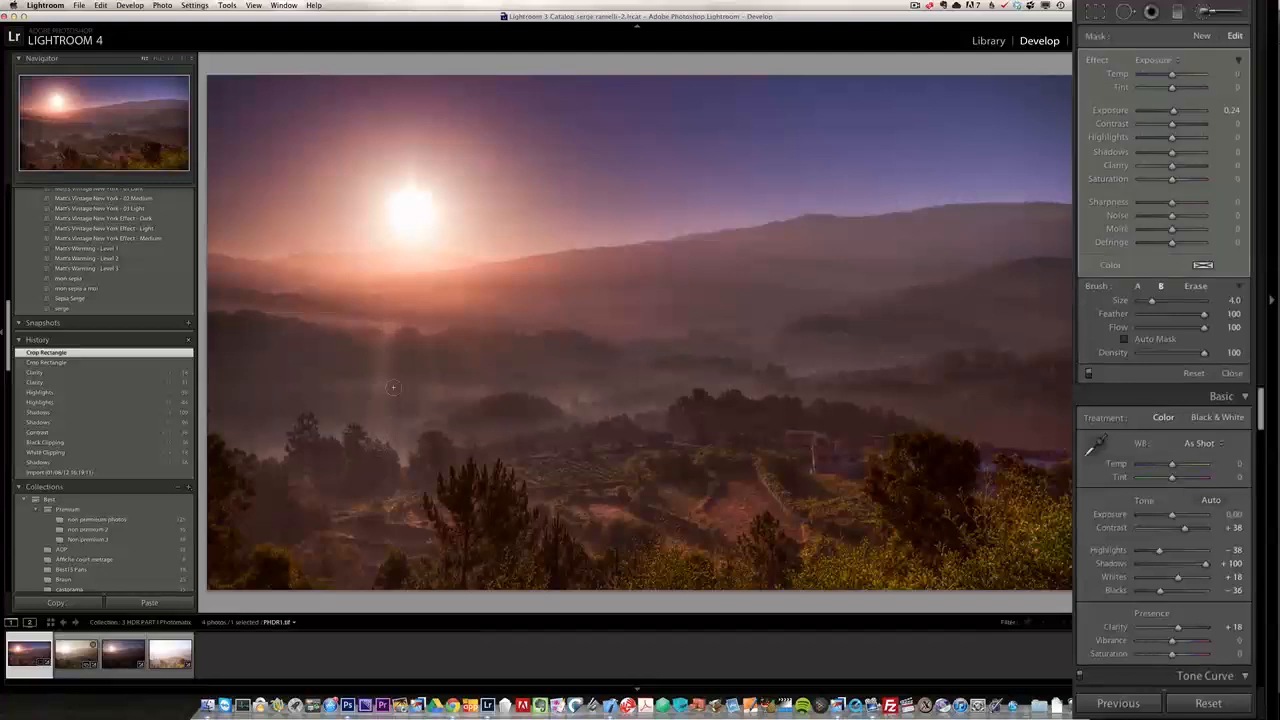
pyautogui.moveTo(471, 355); pyautogui.dragTo(513, 429)
pyautogui.moveTo(517, 331)
pyautogui.mouseDown()
pyautogui.moveTo(608, 446)
pyautogui.moveTo(578, 415)
pyautogui.mouseUp()
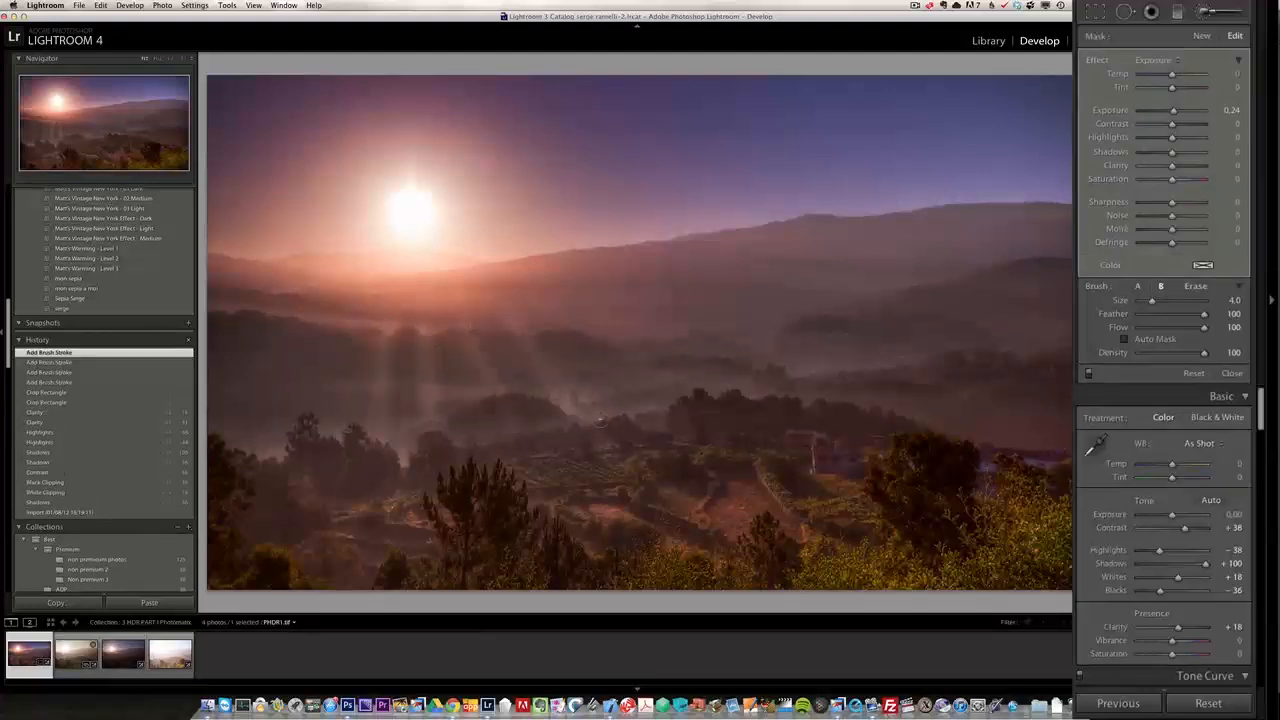
pyautogui.moveTo(613, 368); pyautogui.dragTo(565, 320)
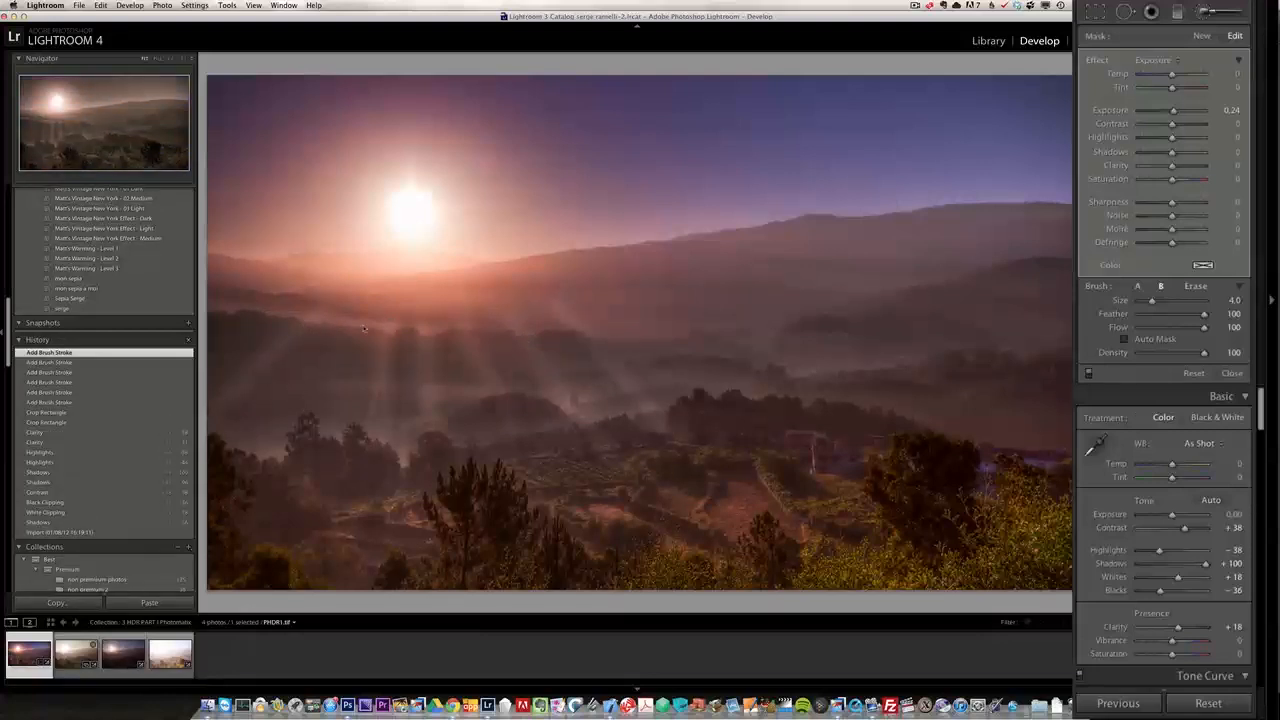
pyautogui.moveTo(346, 316)
pyautogui.mouseDown()
pyautogui.moveTo(279, 462)
pyautogui.moveTo(290, 450)
pyautogui.mouseUp()
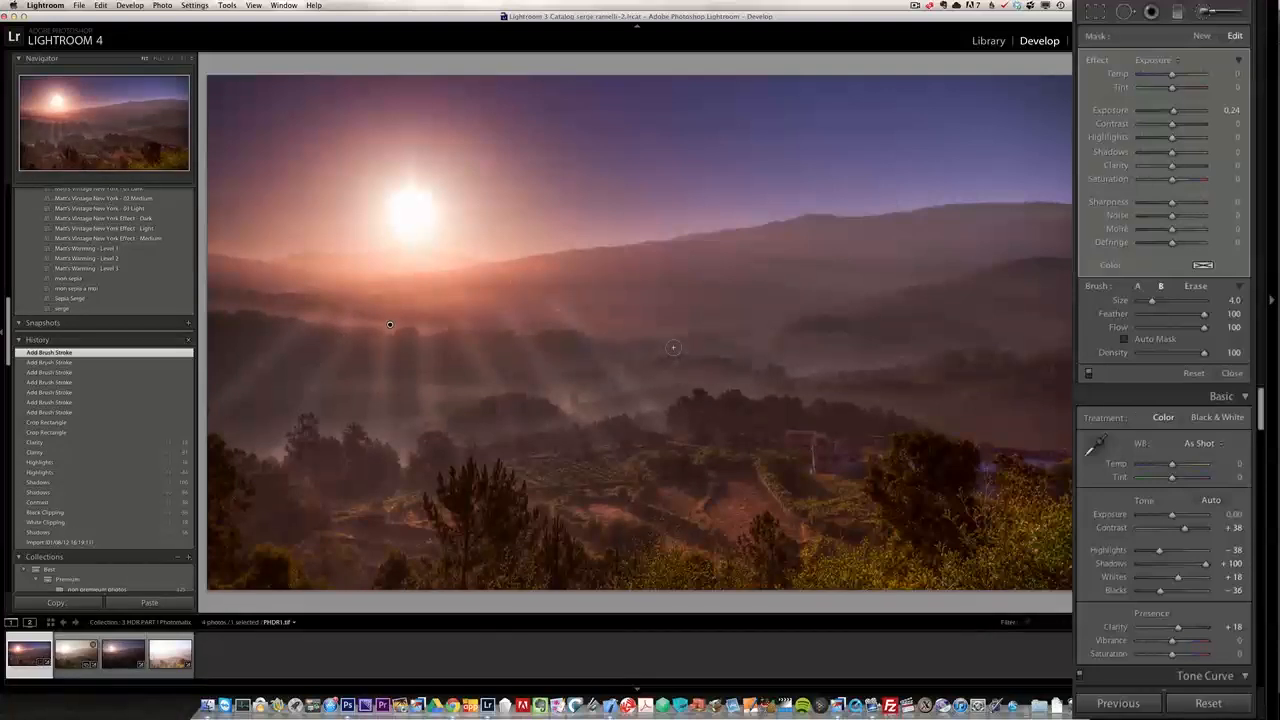
pyautogui.moveTo(883, 395); pyautogui.dragTo(795, 382)
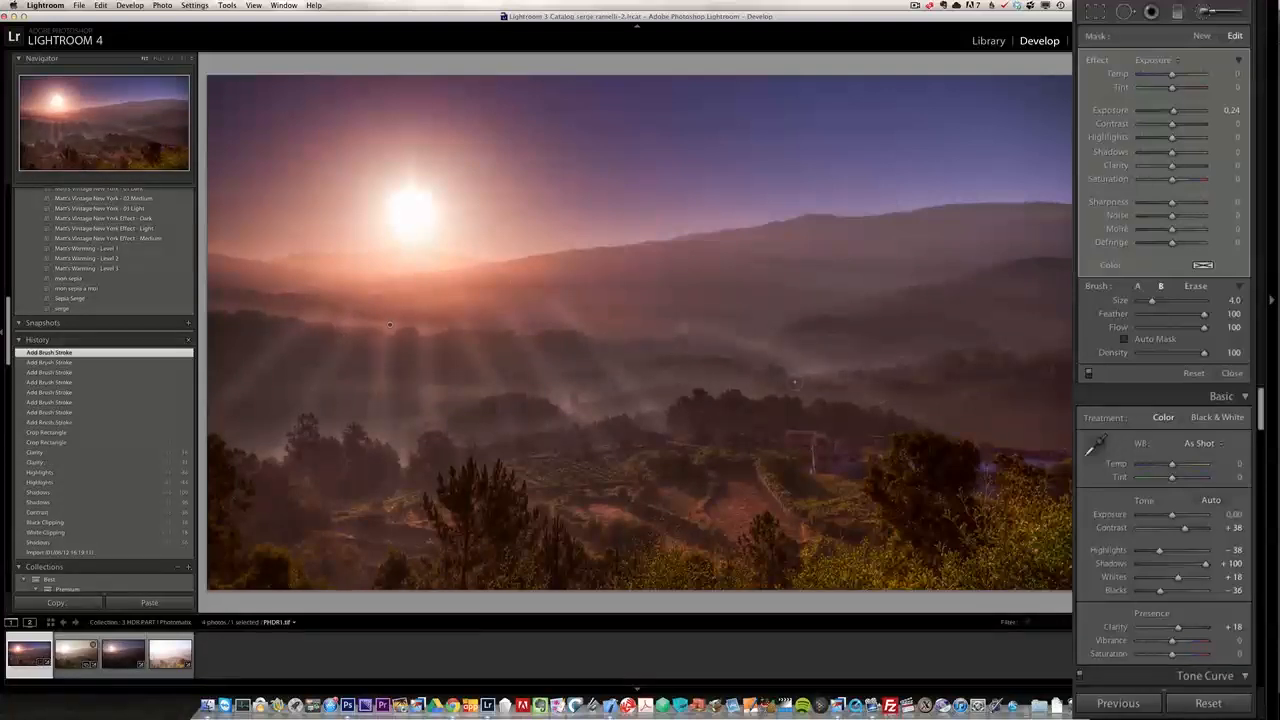
pyautogui.moveTo(650, 316); pyautogui.dragTo(678, 398)
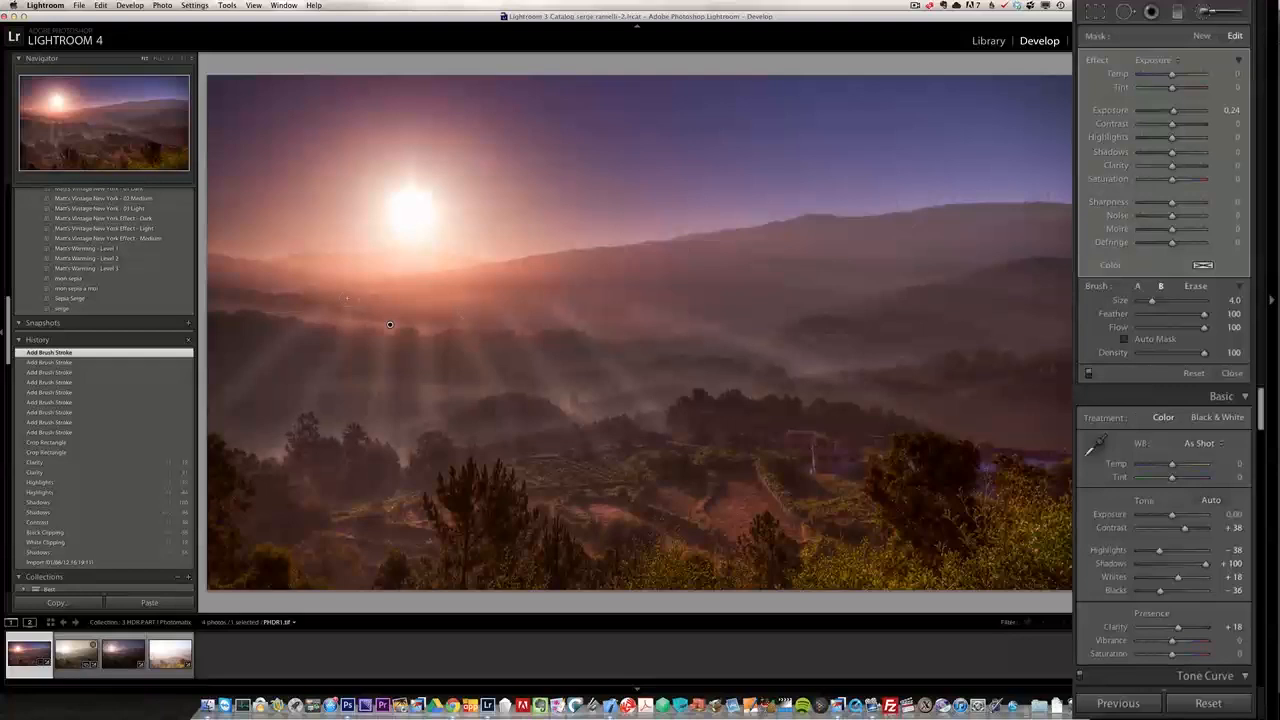
# Step: Extend the leftmost rays up to the sun and set the rays' Exposure to 0.52
pyautogui.moveTo(346, 277); pyautogui.dragTo(415, 213)
pyautogui.moveTo(362, 325)
pyautogui.mouseDown()
pyautogui.moveTo(422, 172)
pyautogui.moveTo(412, 218)
pyautogui.mouseUp()
pyautogui.moveTo(1173, 110); pyautogui.dragTo(1183, 110)
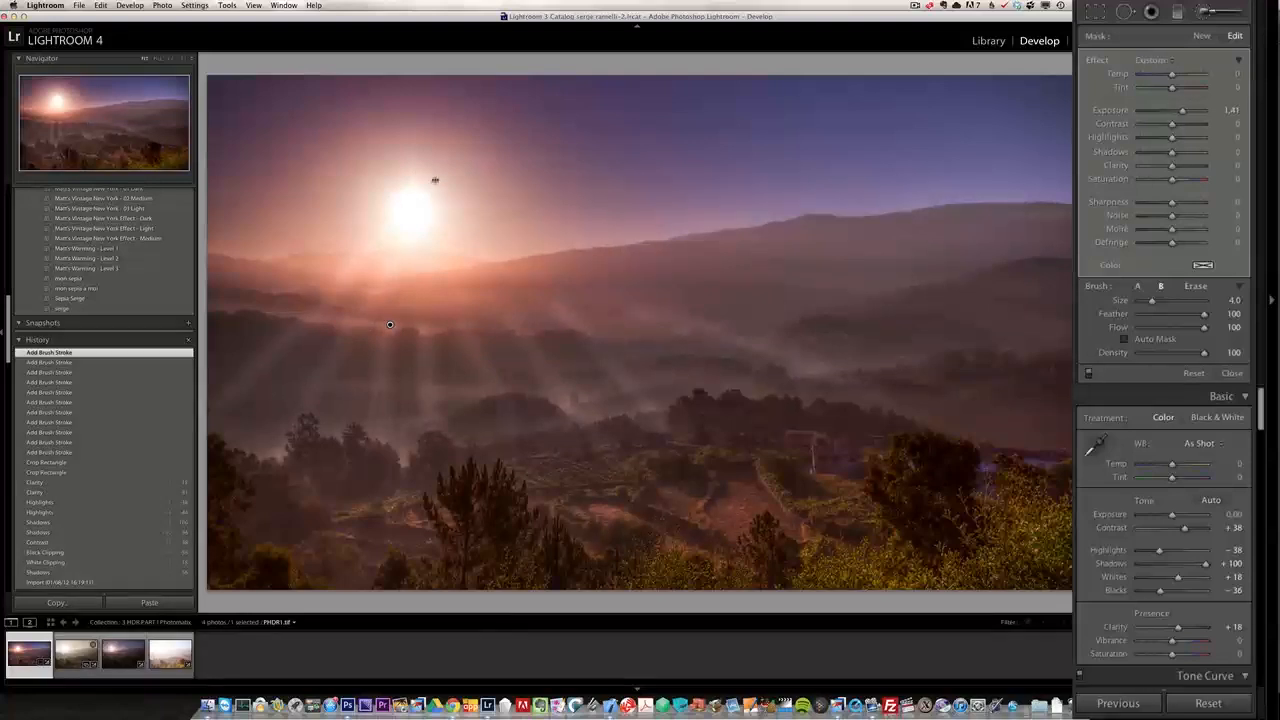
pyautogui.click(390, 324)
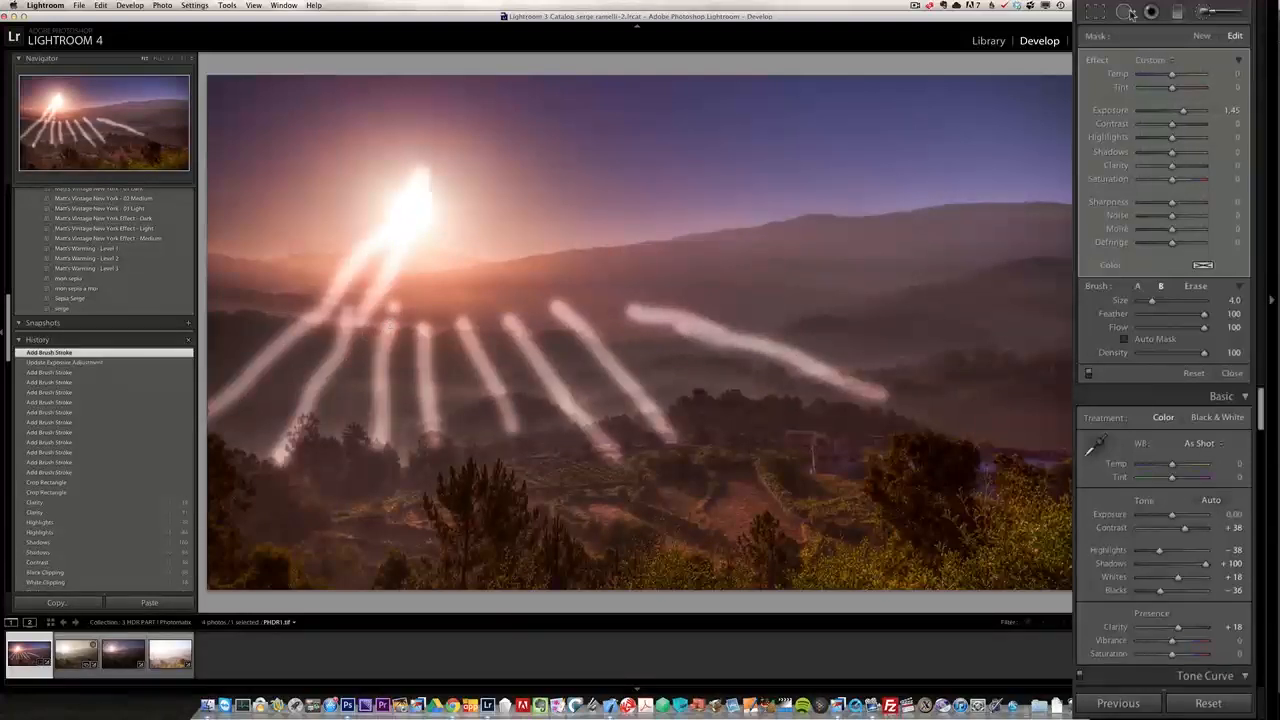
pyautogui.moveTo(1183, 110); pyautogui.dragTo(1177, 113)
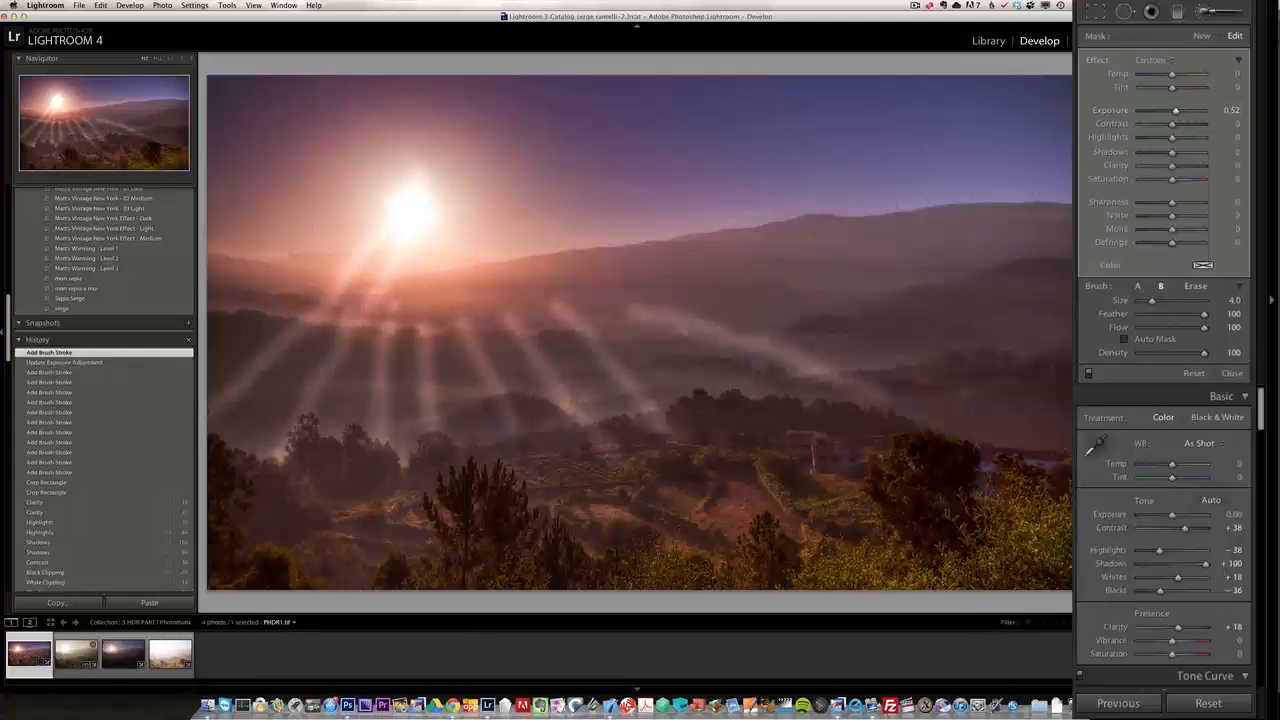
# Step: Connect the remaining light rays to the sun and erase the stroke that overshoots it on its far side
pyautogui.moveTo(390, 324); pyautogui.dragTo(398, 240)
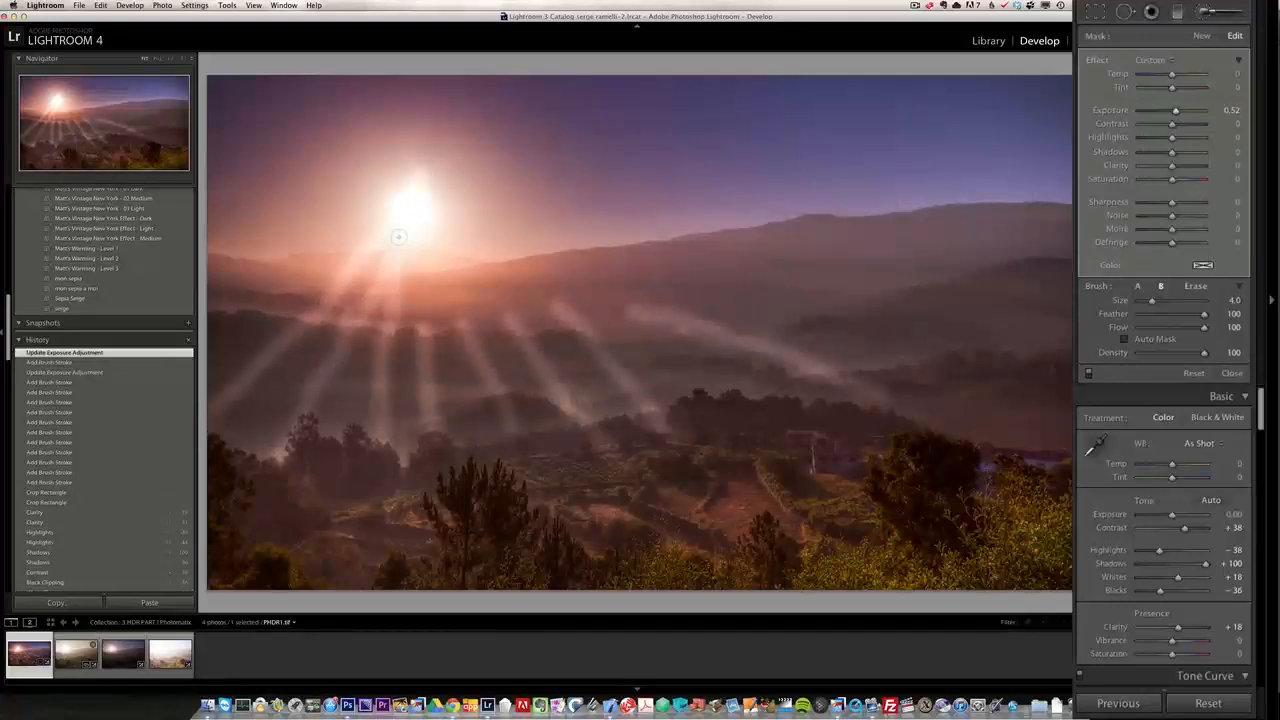
pyautogui.moveTo(423, 315); pyautogui.dragTo(417, 220)
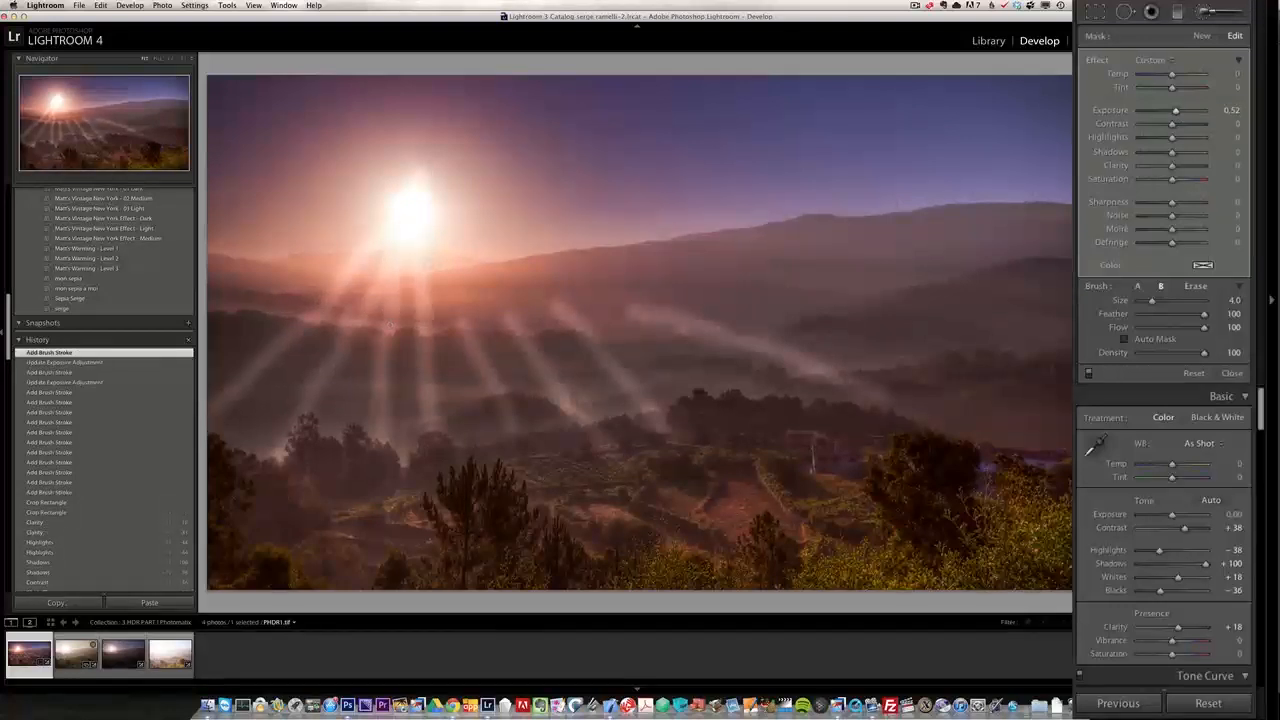
pyautogui.moveTo(509, 317)
pyautogui.mouseDown()
pyautogui.moveTo(441, 242)
pyautogui.moveTo(555, 303)
pyautogui.moveTo(495, 253)
pyautogui.moveTo(428, 220)
pyautogui.mouseUp()
pyautogui.moveTo(622, 303)
pyautogui.mouseDown()
pyautogui.moveTo(345, 165)
pyautogui.moveTo(406, 187)
pyautogui.mouseUp()
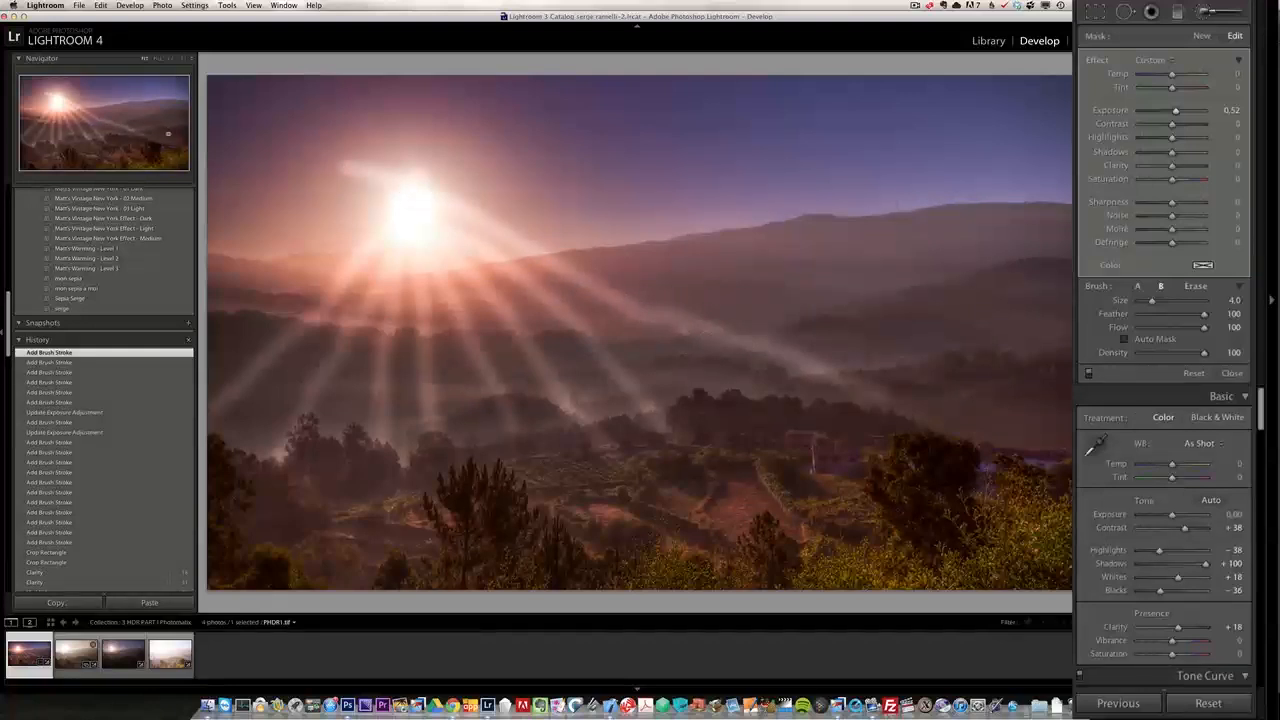
pyautogui.press('alt')
pyautogui.moveTo(339, 161)
pyautogui.mouseDown()
pyautogui.moveTo(419, 172)
pyautogui.moveTo(386, 197)
pyautogui.moveTo(422, 184)
pyautogui.moveTo(387, 161)
pyautogui.moveTo(450, 180)
pyautogui.mouseUp()
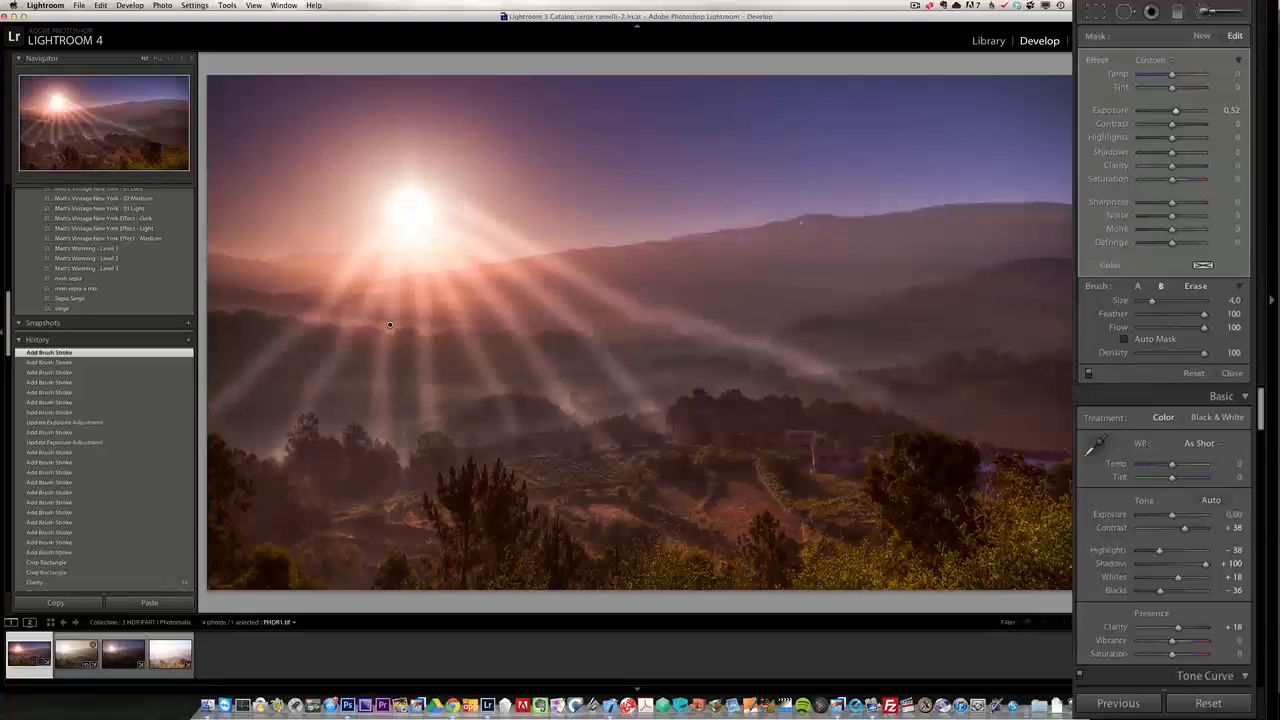
# Step: Reduce the light rays' Exposure to 0.05 and compare the photo with the brush adjustments off and on
pyautogui.moveTo(1175, 112)
pyautogui.mouseDown()
pyautogui.moveTo(1190, 117)
pyautogui.moveTo(1175, 115)
pyautogui.mouseUp()
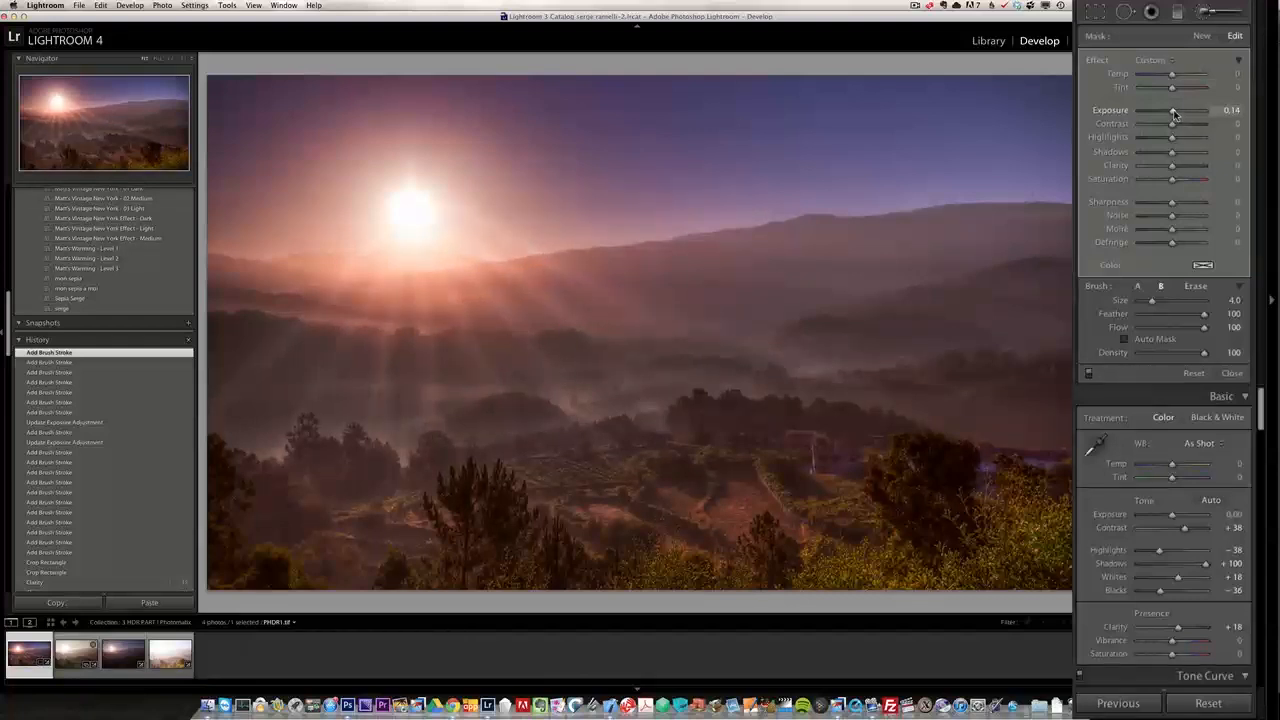
pyautogui.moveTo(1176, 114); pyautogui.dragTo(1175, 115)
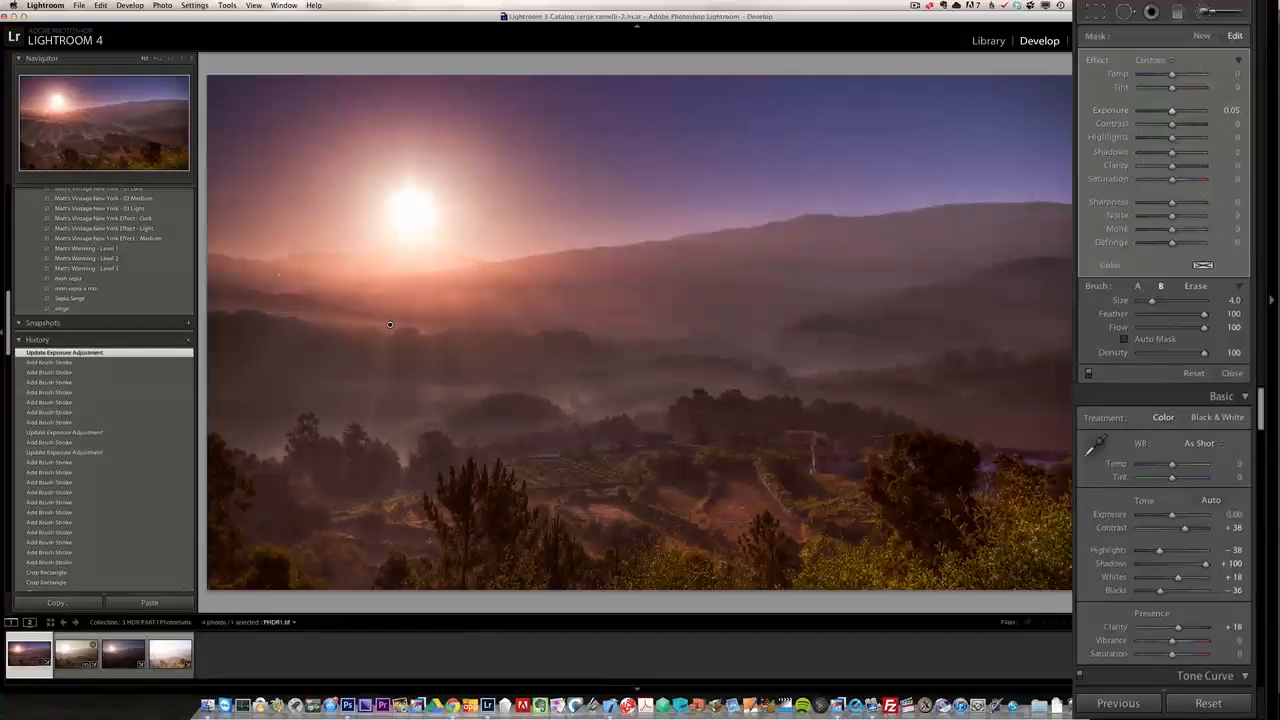
pyautogui.click(1089, 375)
pyautogui.click(1089, 376)
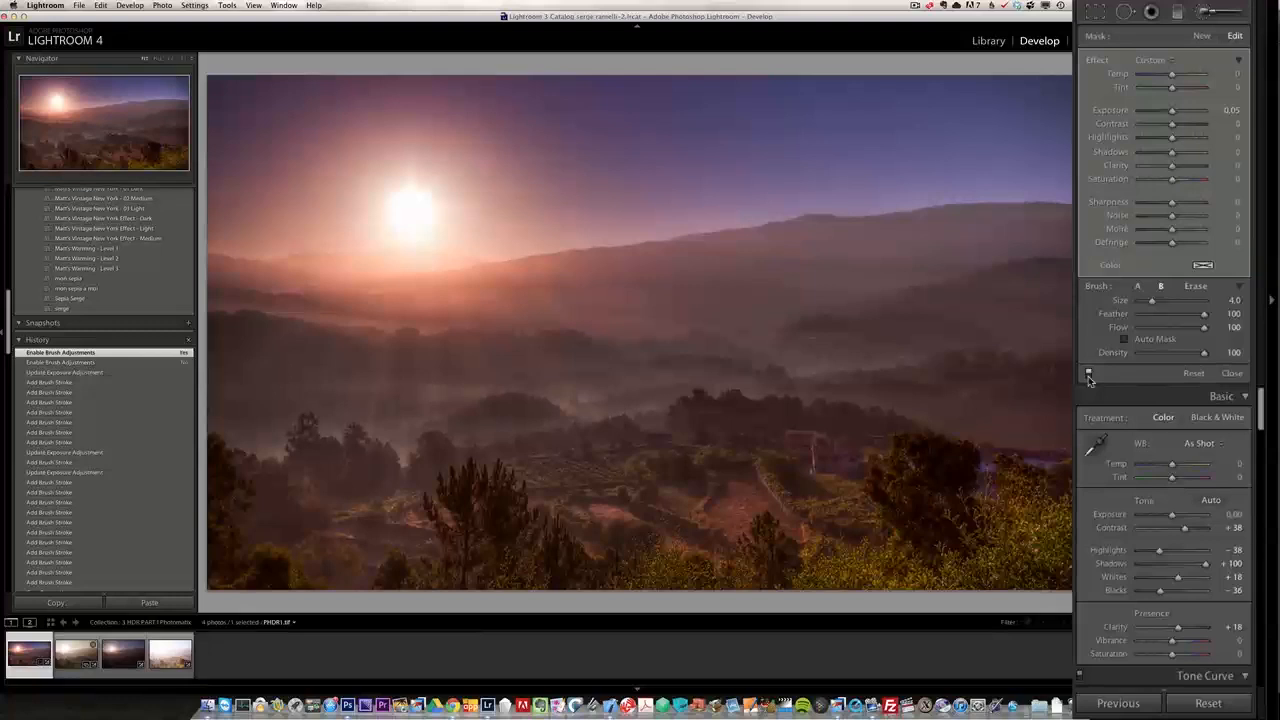
# Step: Start a new brush mask at Exposure 0.24 and Size 10.0 and paint over the fields behind the foreground trees
pyautogui.click(1204, 38)
pyautogui.click(390, 324)
pyautogui.scroll(3, 794, 343)
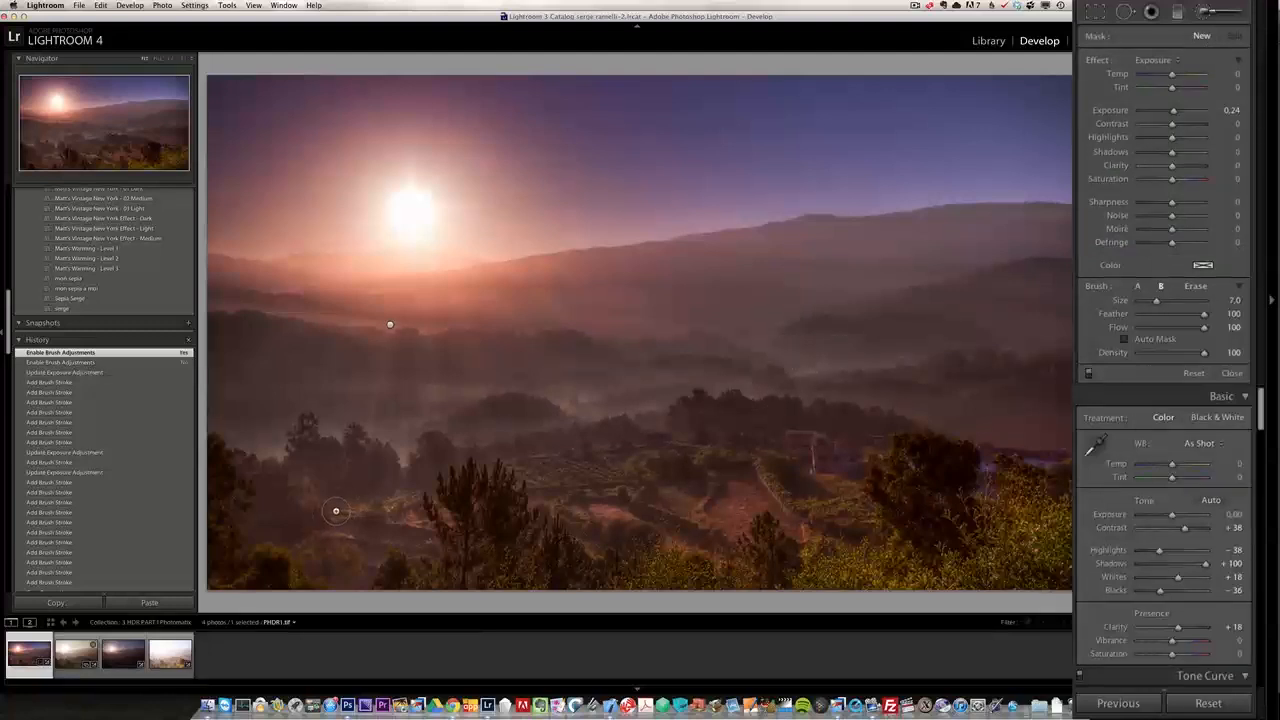
pyautogui.scroll(1, 397, 495)
pyautogui.moveTo(377, 501); pyautogui.dragTo(545, 468)
pyautogui.moveTo(580, 475)
pyautogui.mouseDown()
pyautogui.moveTo(569, 504)
pyautogui.moveTo(627, 528)
pyautogui.moveTo(628, 500)
pyautogui.moveTo(650, 487)
pyautogui.moveTo(687, 495)
pyautogui.moveTo(689, 469)
pyautogui.moveTo(720, 475)
pyautogui.mouseUp()
pyautogui.moveTo(722, 480)
pyautogui.mouseDown()
pyautogui.moveTo(733, 526)
pyautogui.moveTo(738, 491)
pyautogui.moveTo(765, 510)
pyautogui.moveTo(798, 479)
pyautogui.moveTo(884, 502)
pyautogui.mouseUp()
# Step: Brush the mist bands across the valley into the same mask and set its Exposure to 0.14
pyautogui.moveTo(820, 370); pyautogui.dragTo(1047, 421)
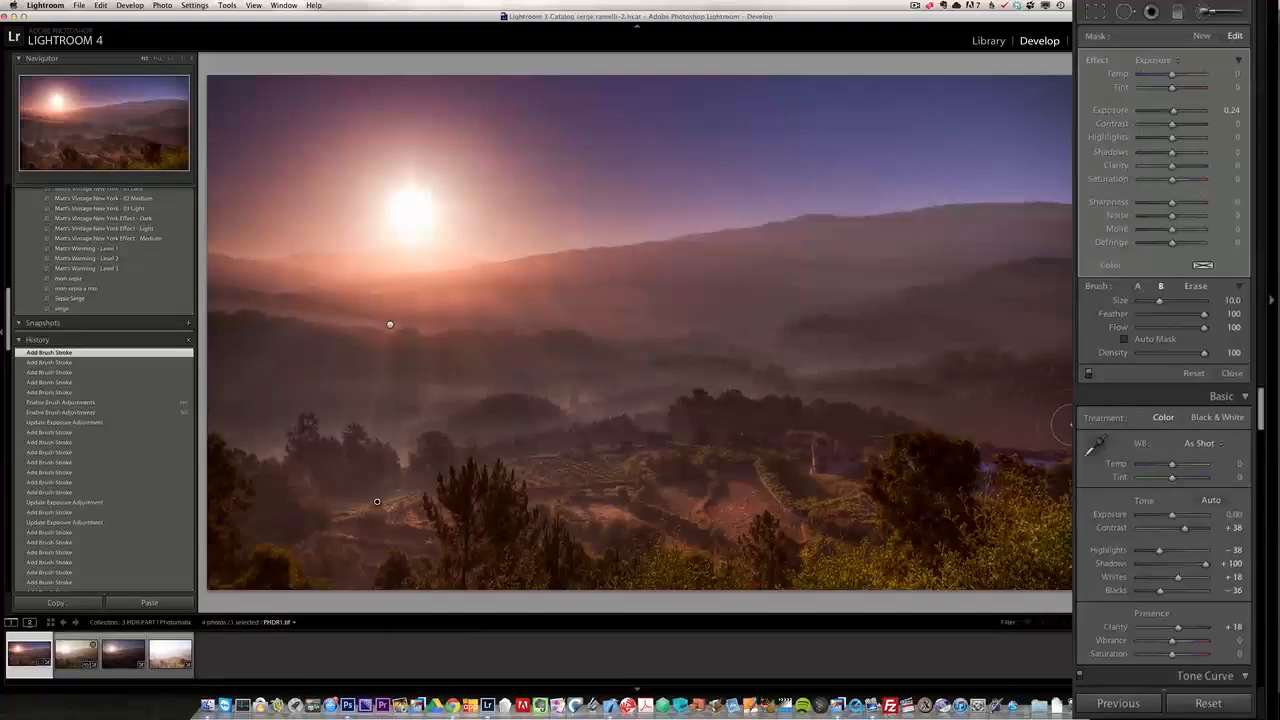
pyautogui.moveTo(867, 328); pyautogui.dragTo(1046, 334)
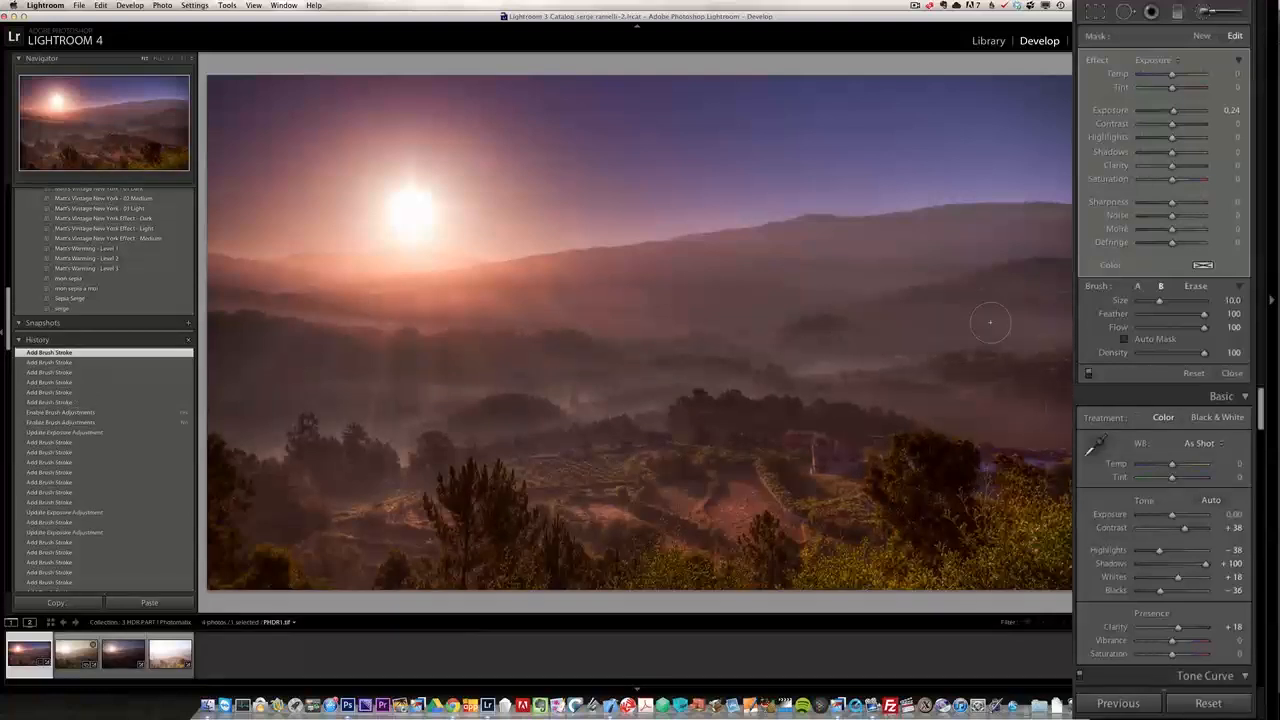
pyautogui.moveTo(669, 357)
pyautogui.mouseDown()
pyautogui.moveTo(724, 357)
pyautogui.moveTo(252, 362)
pyautogui.moveTo(312, 367)
pyautogui.mouseUp()
pyautogui.moveTo(690, 360)
pyautogui.mouseDown()
pyautogui.moveTo(812, 341)
pyautogui.moveTo(1045, 345)
pyautogui.mouseUp()
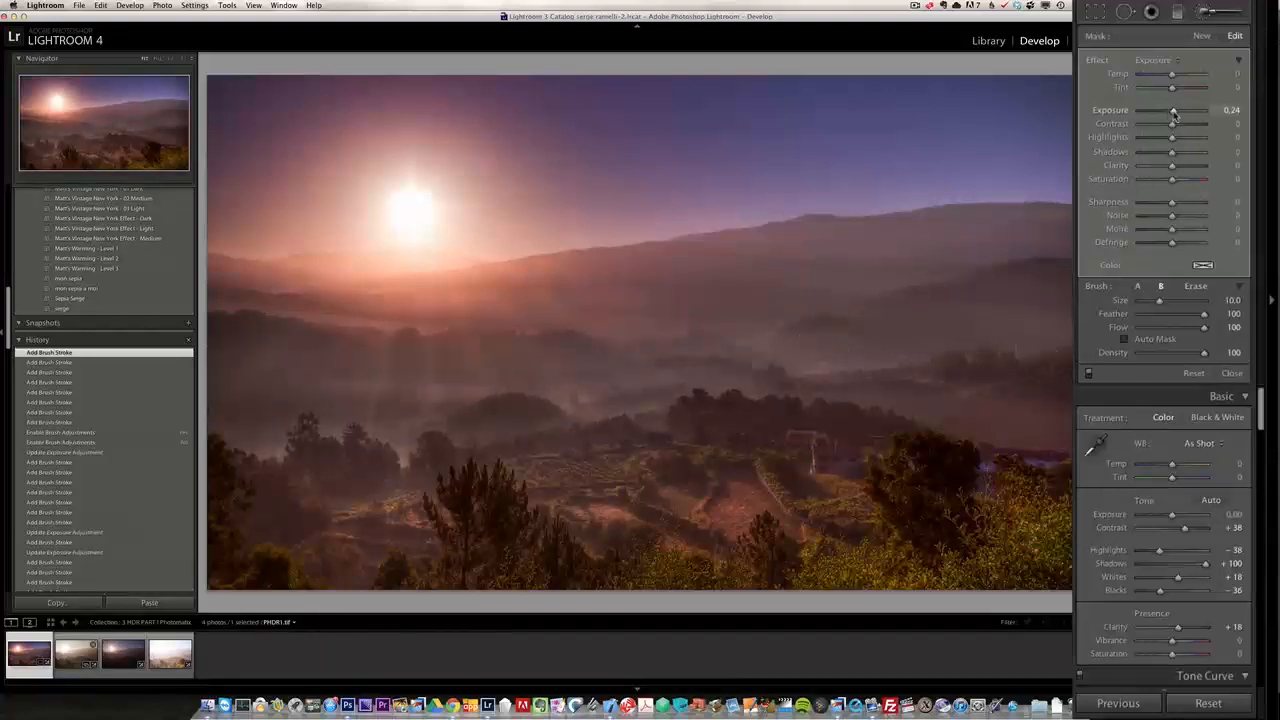
pyautogui.moveTo(1174, 115); pyautogui.dragTo(1174, 115)
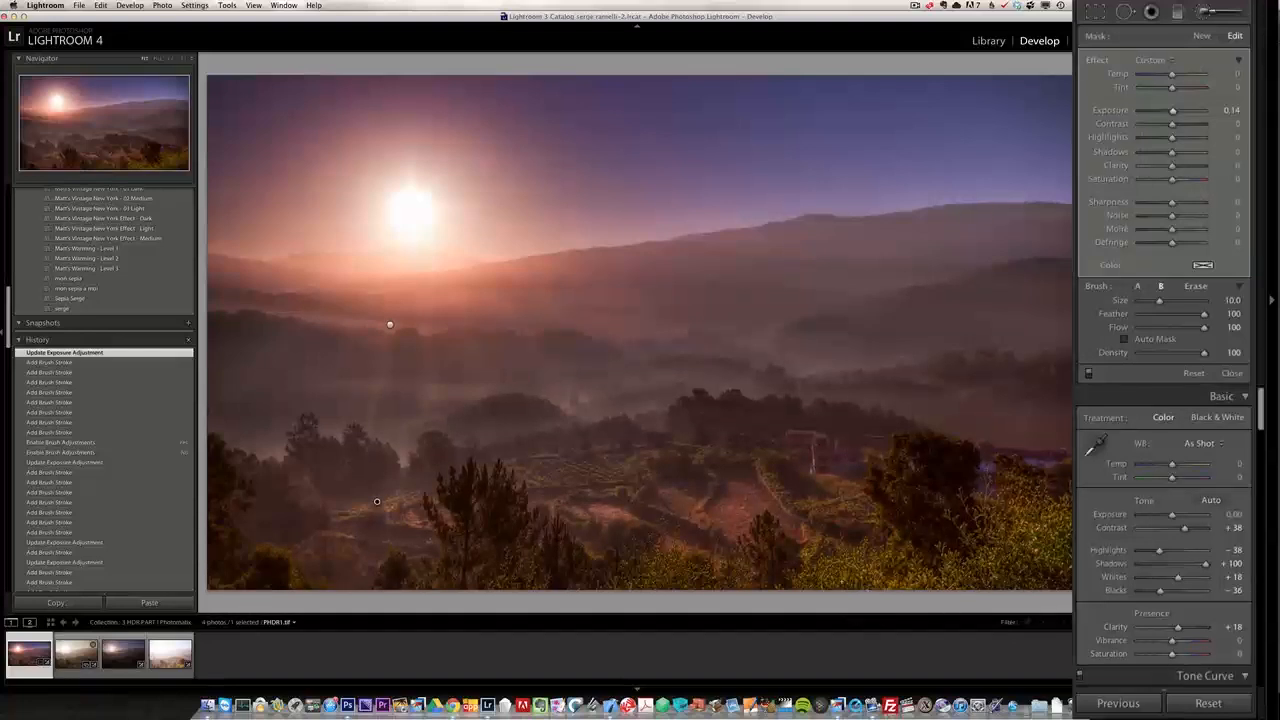
# Step: Darken the foreground bushes and corners with a new Size 19.0 brush mask and set its Exposure to -0.42
pyautogui.click(1201, 36)
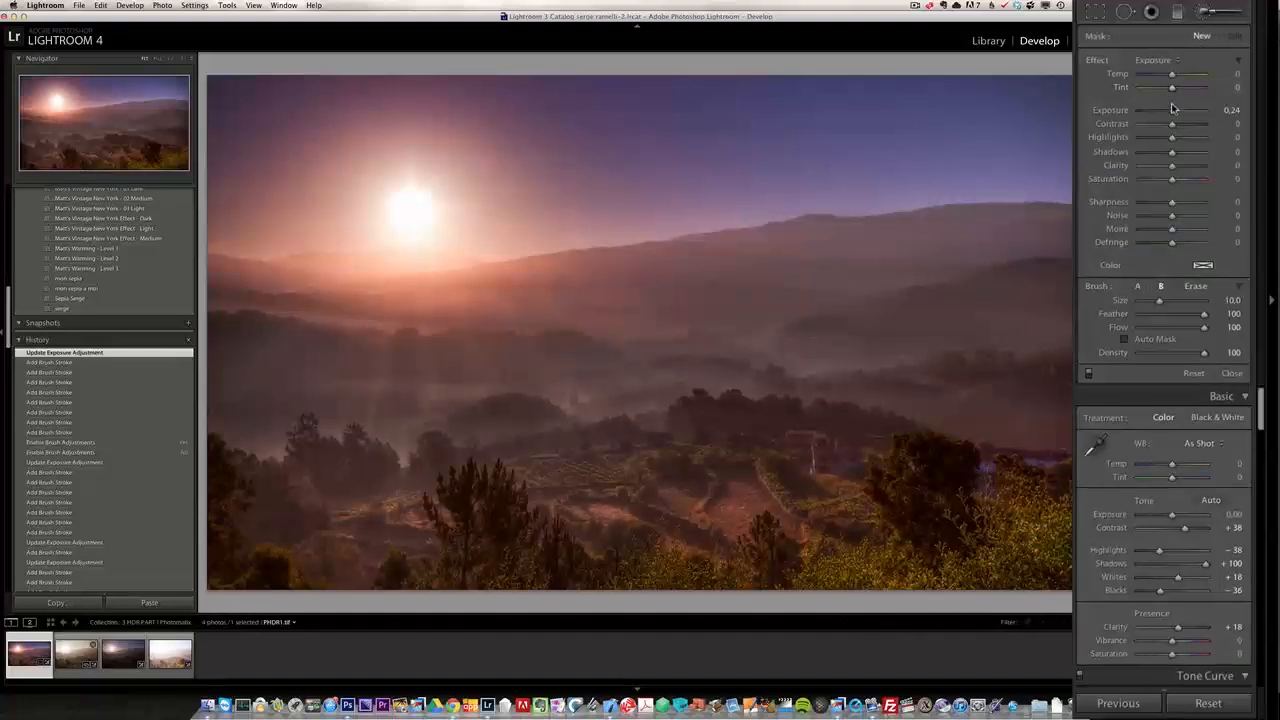
pyautogui.moveTo(1175, 117); pyautogui.dragTo(1170, 116)
pyautogui.scroll(5, 308, 565)
pyautogui.moveTo(240, 563)
pyautogui.mouseDown()
pyautogui.moveTo(793, 557)
pyautogui.moveTo(206, 567)
pyautogui.mouseUp()
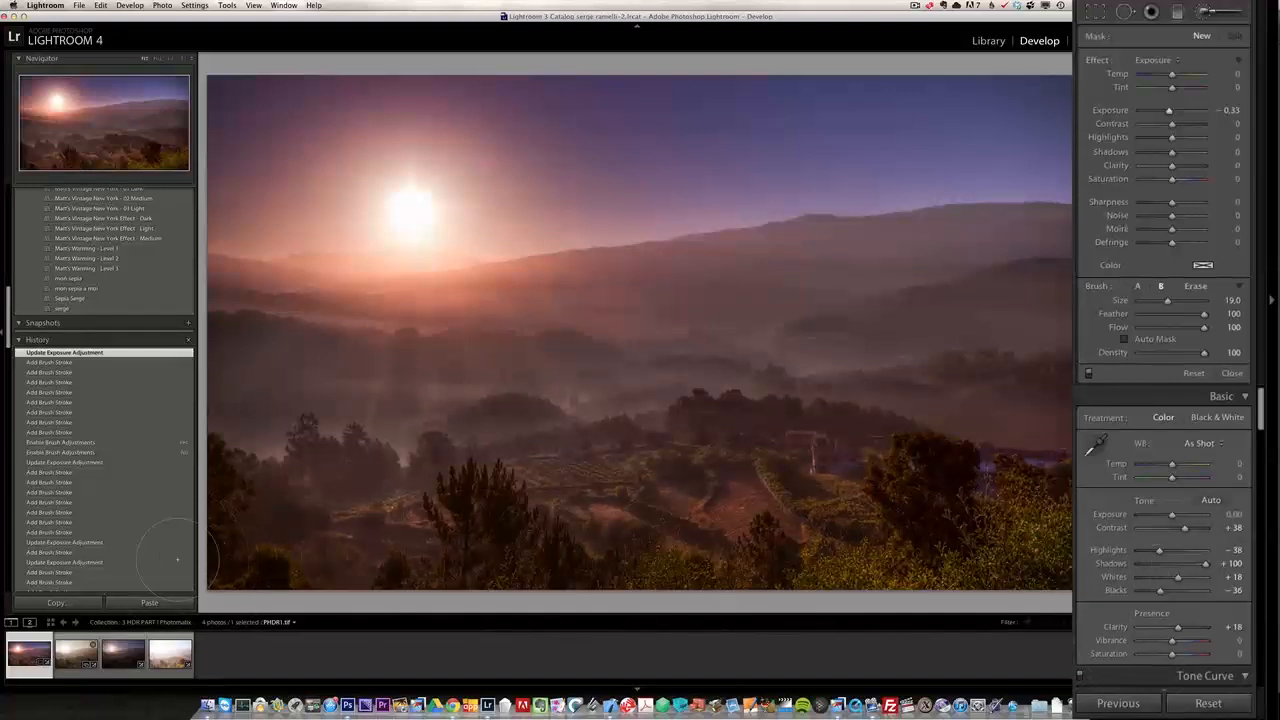
pyautogui.moveTo(918, 566)
pyautogui.mouseDown()
pyautogui.moveTo(1052, 663)
pyautogui.moveTo(625, 586)
pyautogui.moveTo(944, 510)
pyautogui.mouseUp()
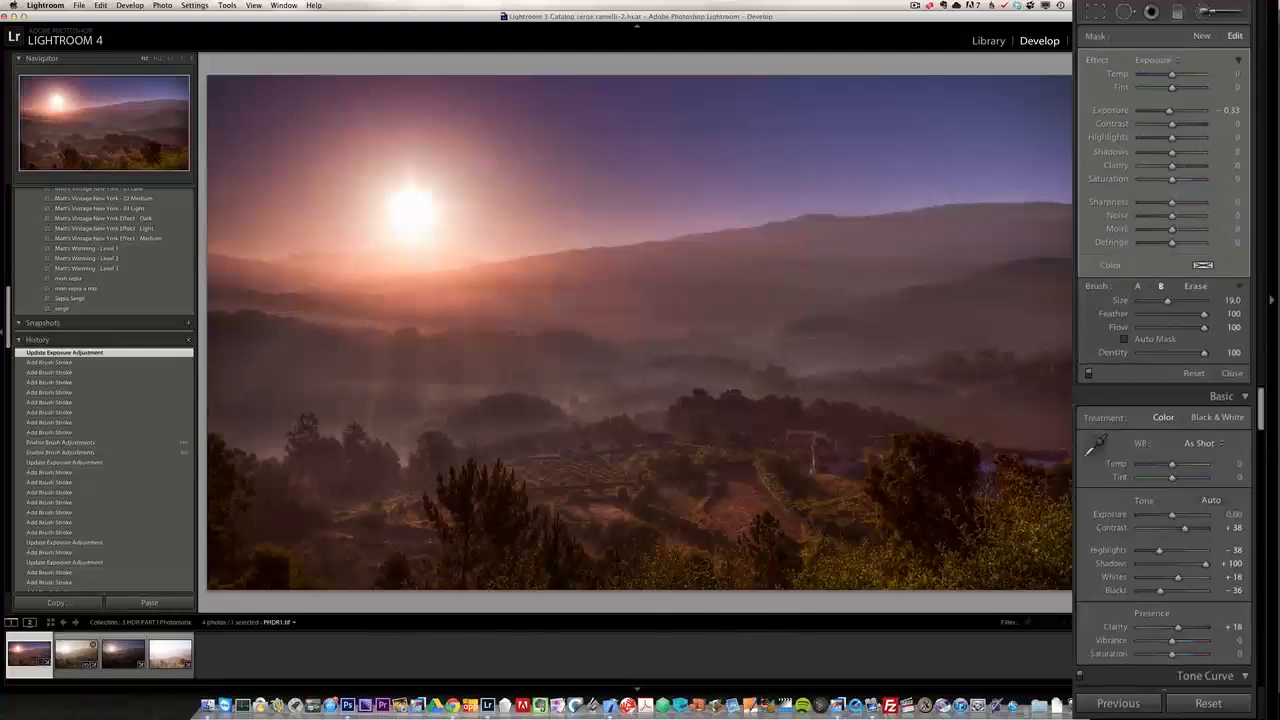
pyautogui.moveTo(1169, 114); pyautogui.dragTo(1167, 114)
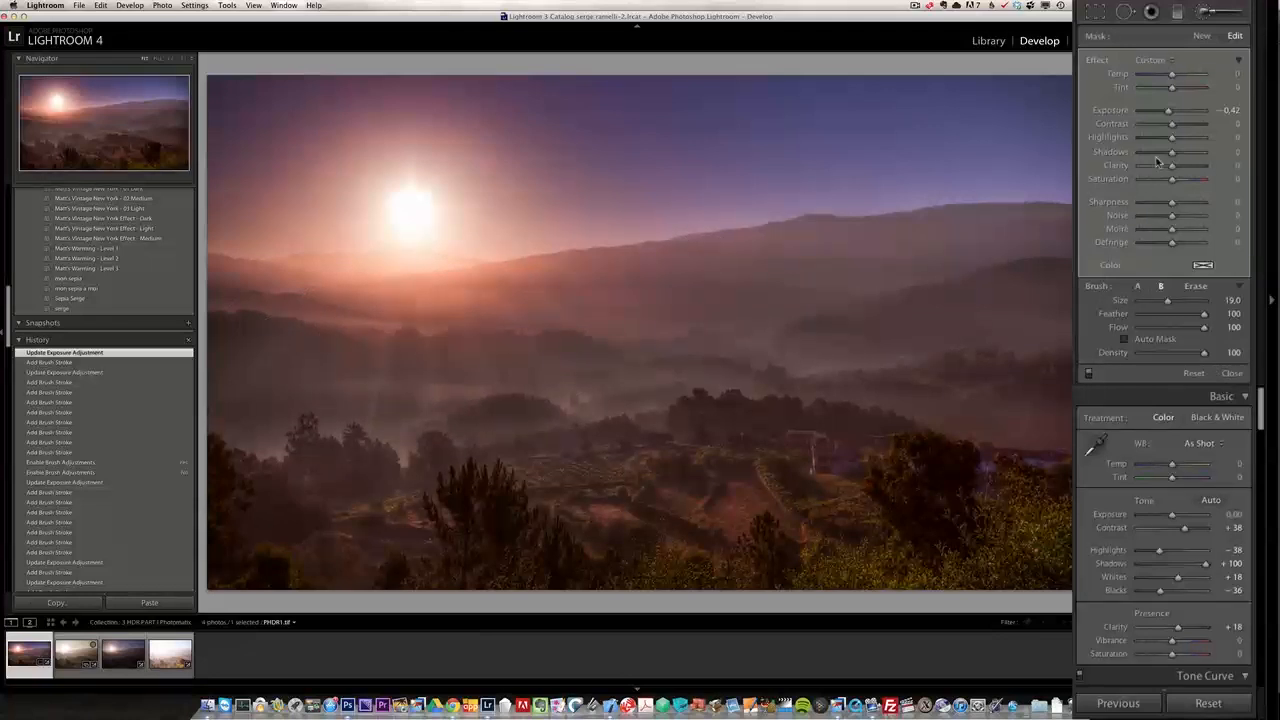
# Step: Start a new brush mask with Exposure reset and Clarity at 60, and paint over the hills and misty valley
pyautogui.click(1203, 37)
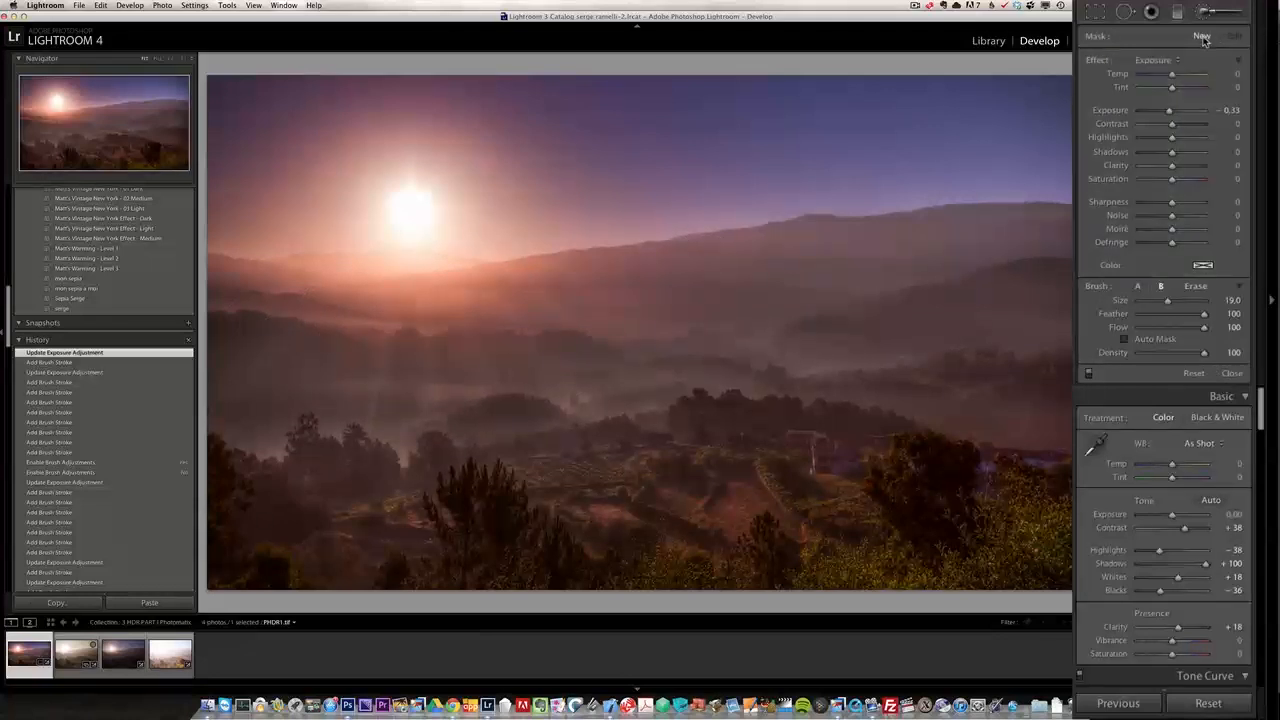
pyautogui.doubleClick(1170, 110)
pyautogui.click(1160, 61)
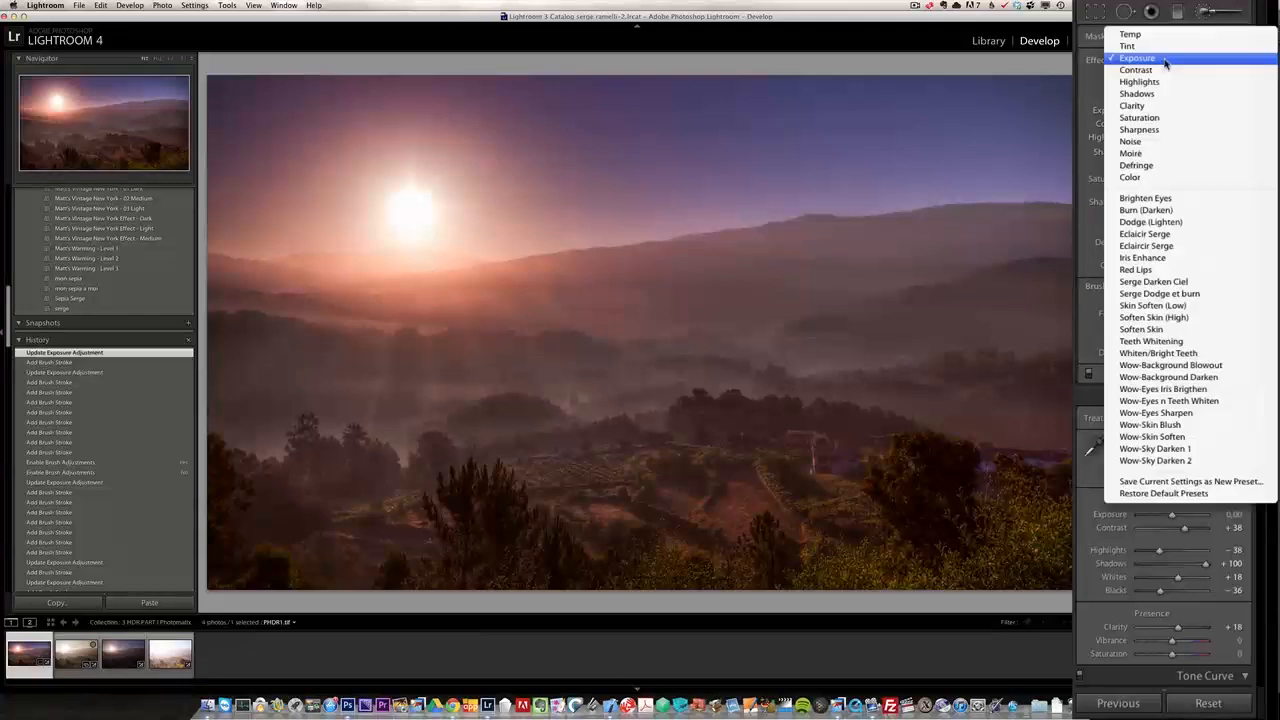
pyautogui.click(1165, 110)
pyautogui.moveTo(1151, 166); pyautogui.dragTo(1190, 166)
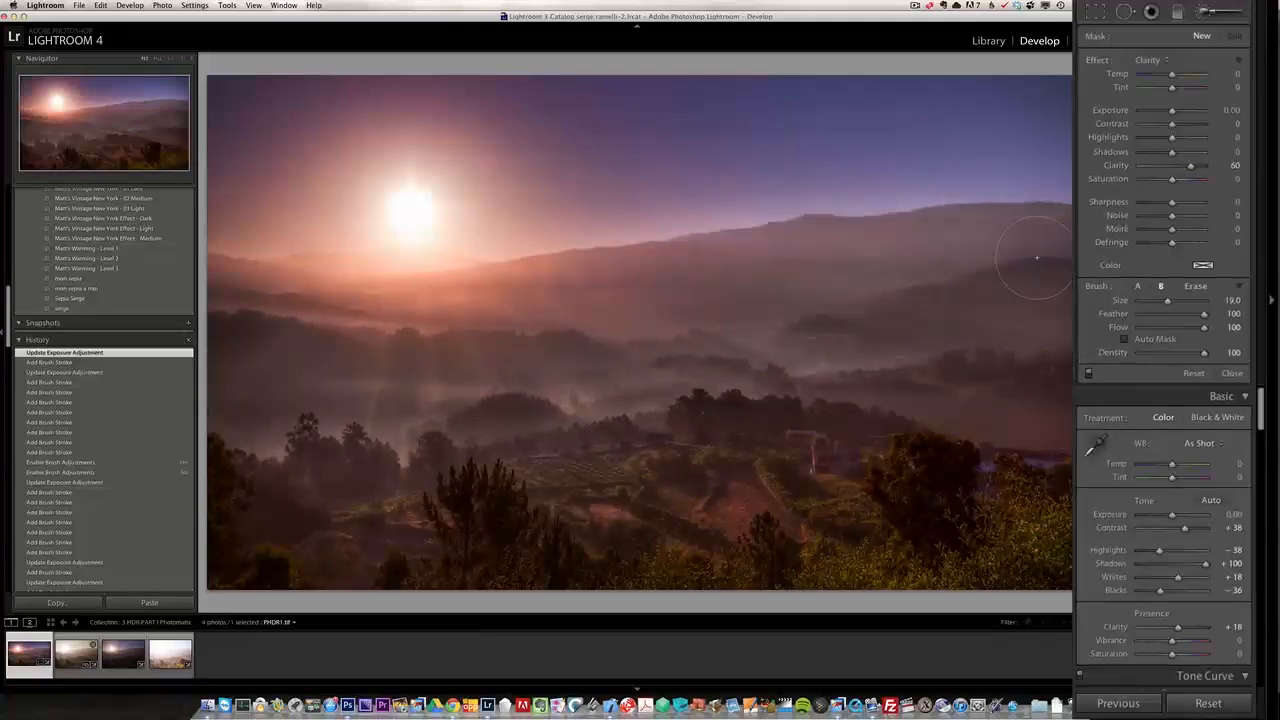
pyautogui.moveTo(1057, 257); pyautogui.dragTo(1040, 266)
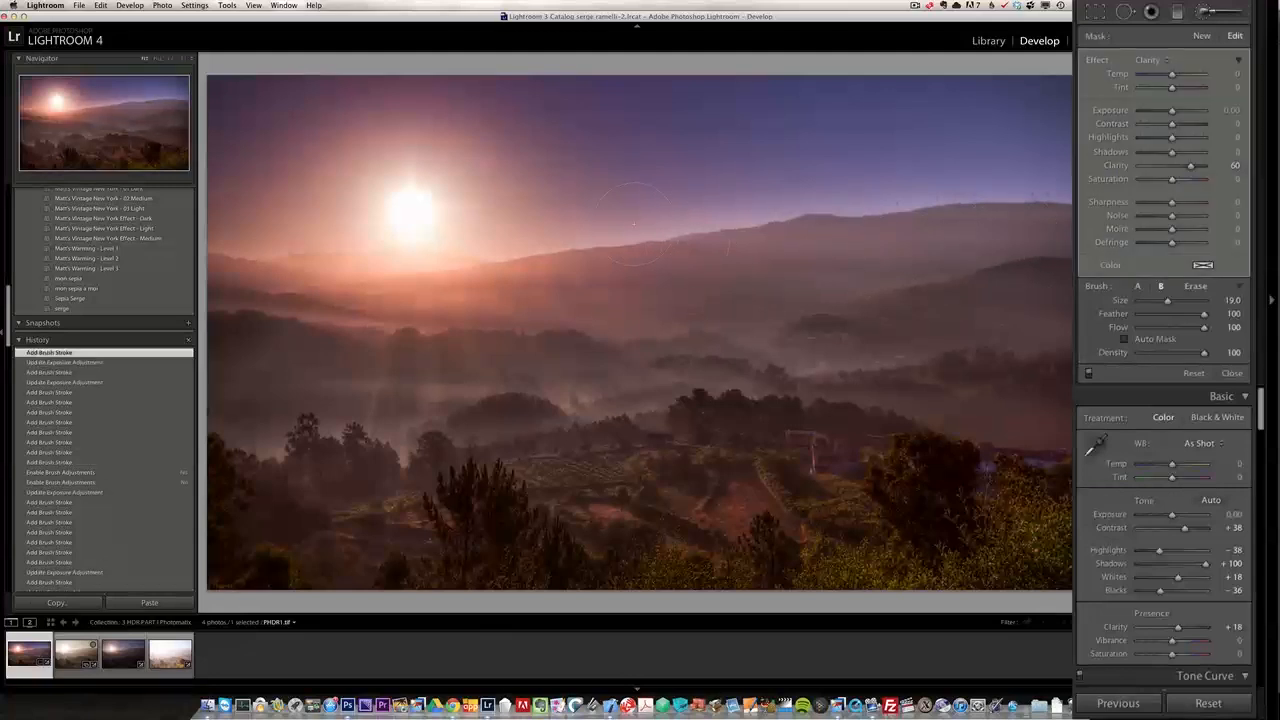
# Step: Erase the Clarity effect along the ridge line beside the sky and compare the photo with brush adjustments off and on
pyautogui.press('alt')
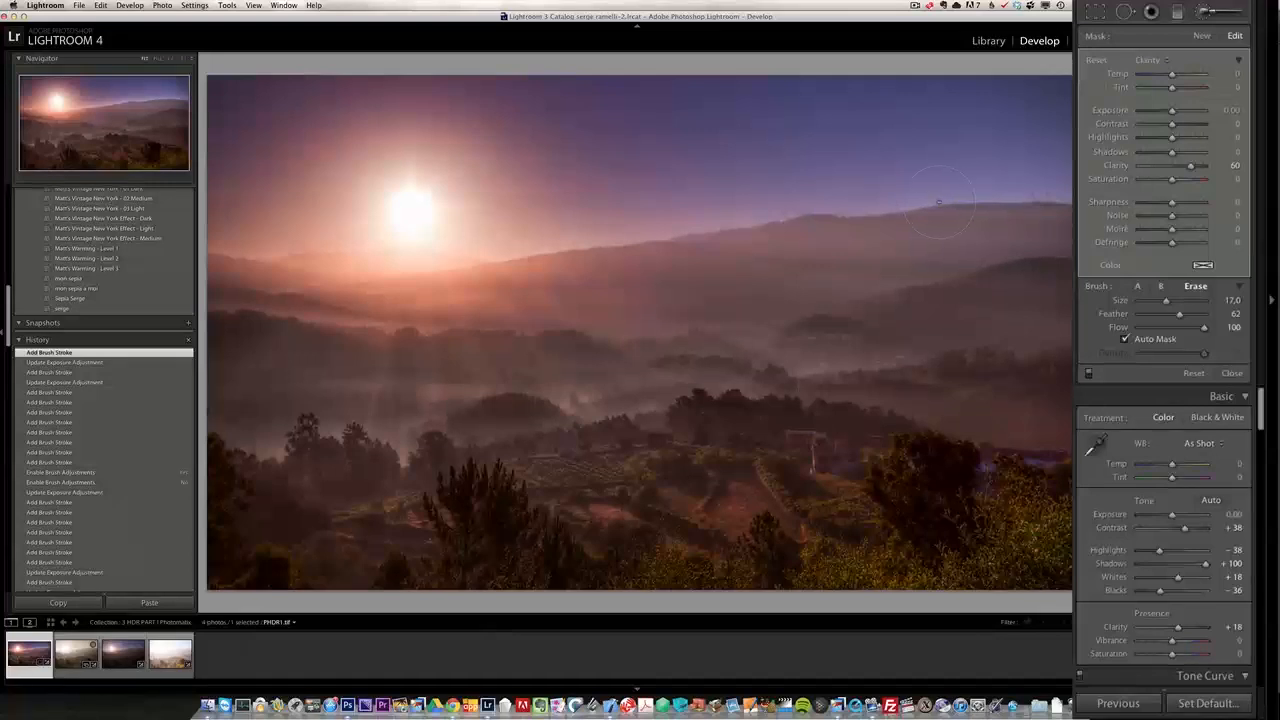
pyautogui.keyDown('alt'); pyautogui.click(515, 235); pyautogui.keyUp('alt')
pyautogui.click(1088, 373)
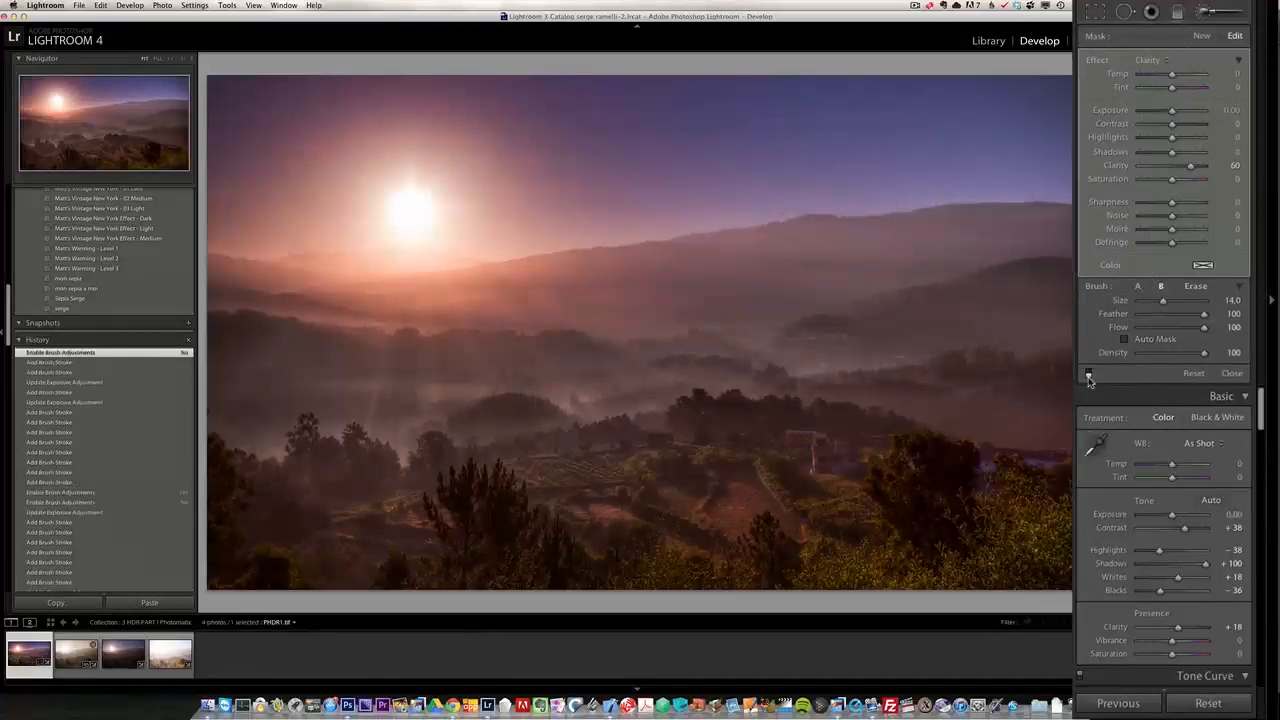
pyautogui.click(1088, 373)
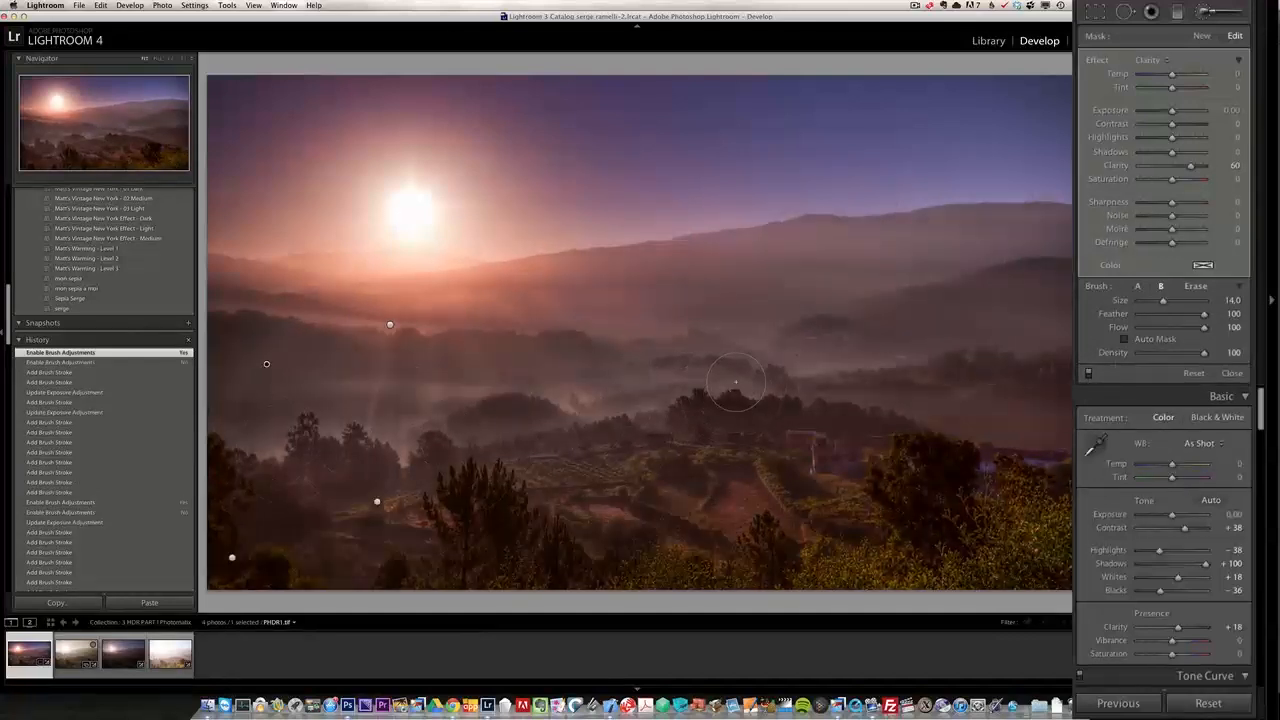
# Step: Finish the brush work and lay a graduated filter with only Exposure at -0.71 from the upper sky down to the misty valley
pyautogui.click(1234, 374)
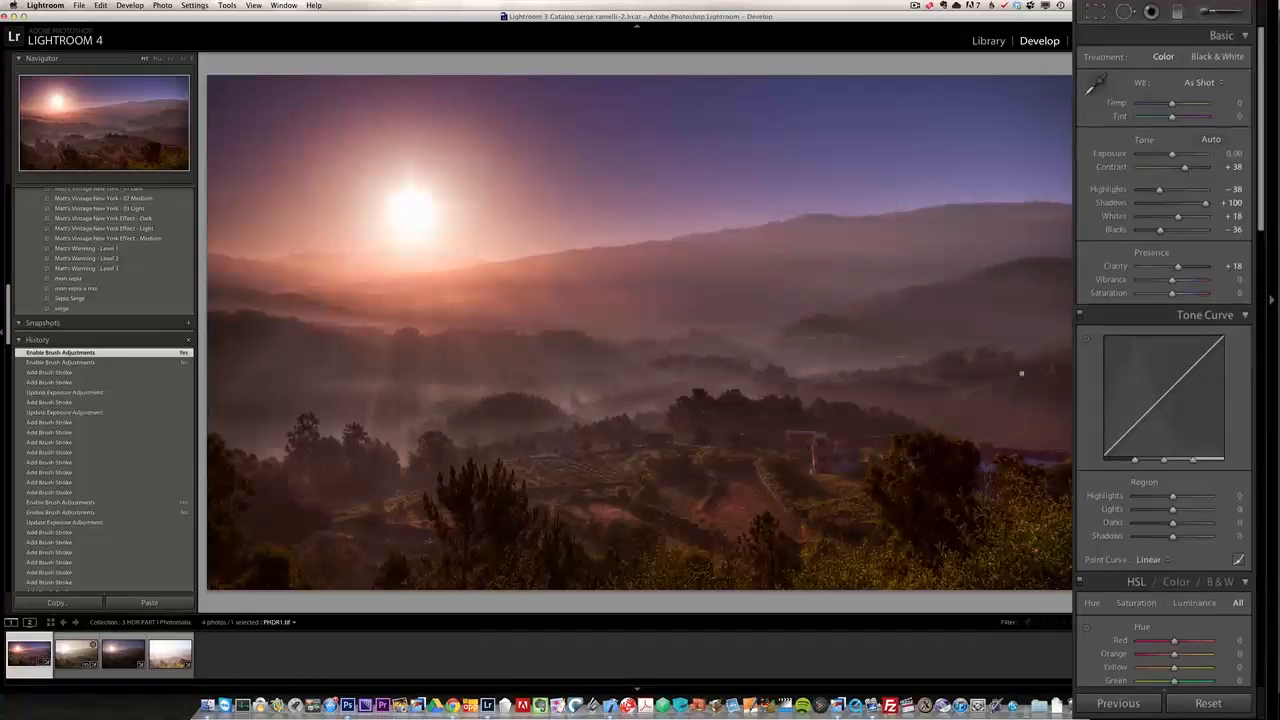
pyautogui.click(1179, 14)
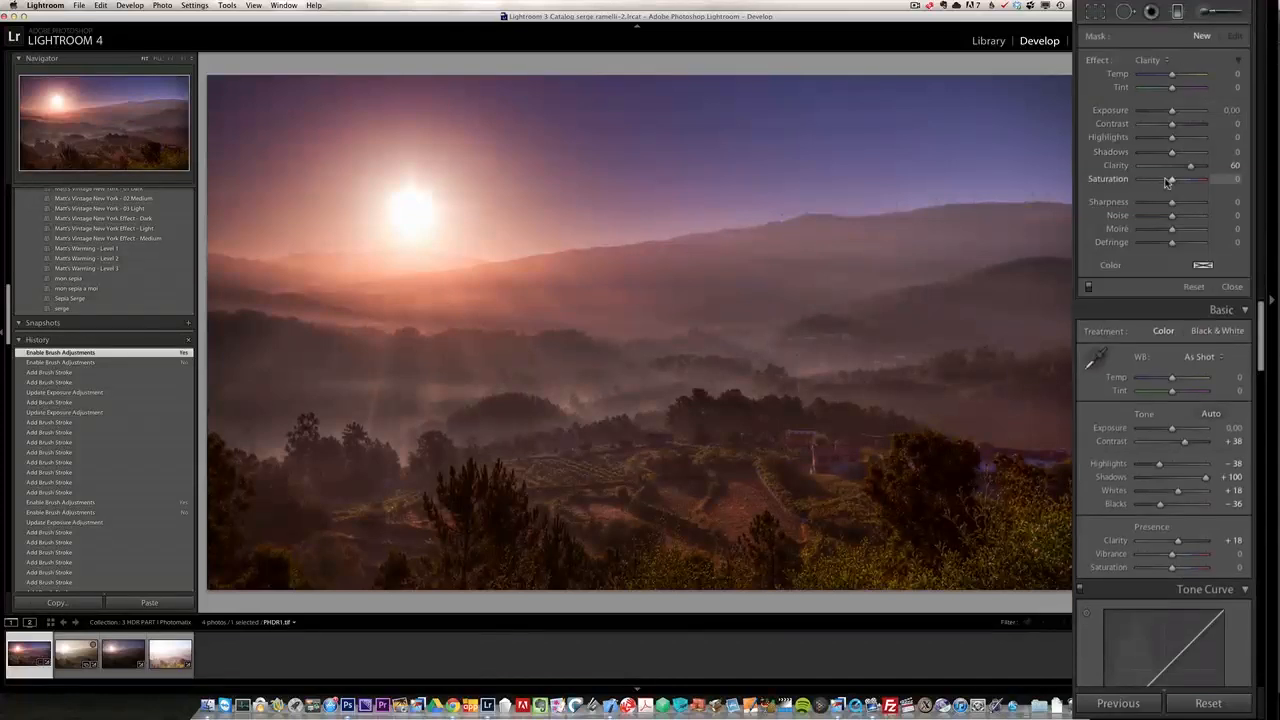
pyautogui.click(1168, 62)
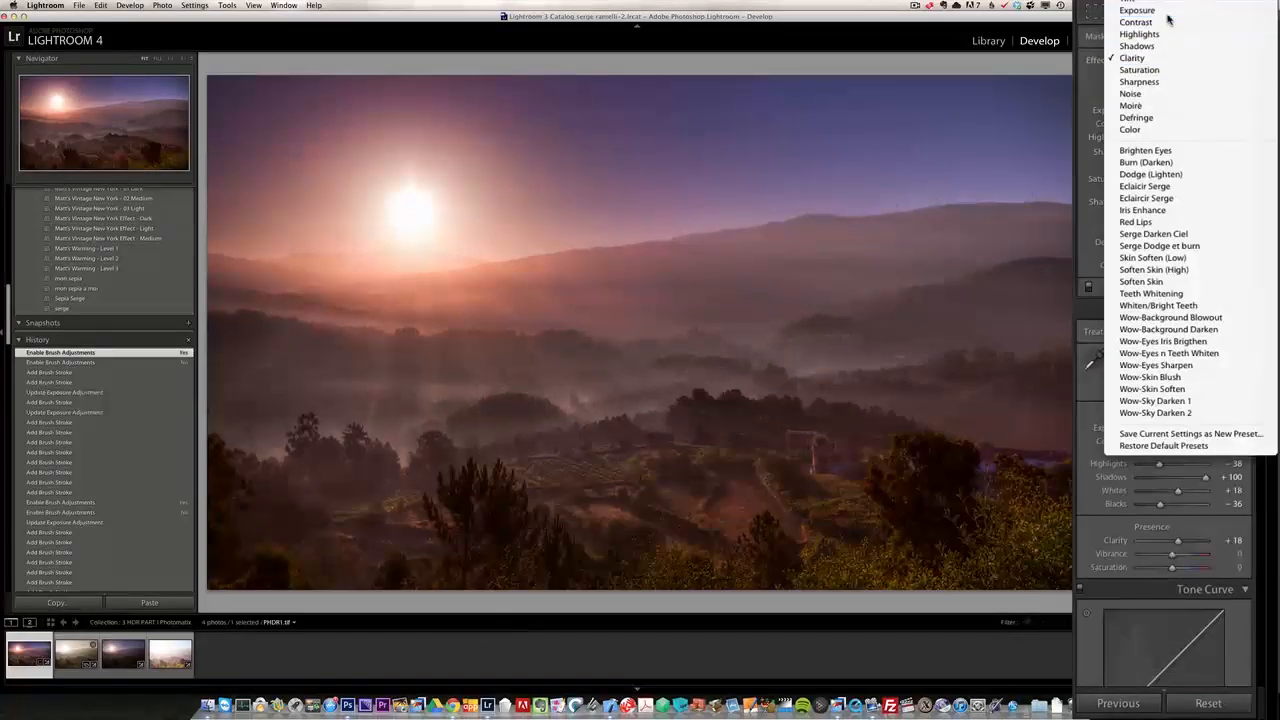
pyautogui.click(1168, 11)
pyautogui.moveTo(1174, 117); pyautogui.dragTo(1166, 118)
pyautogui.moveTo(552, 148); pyautogui.dragTo(583, 384)
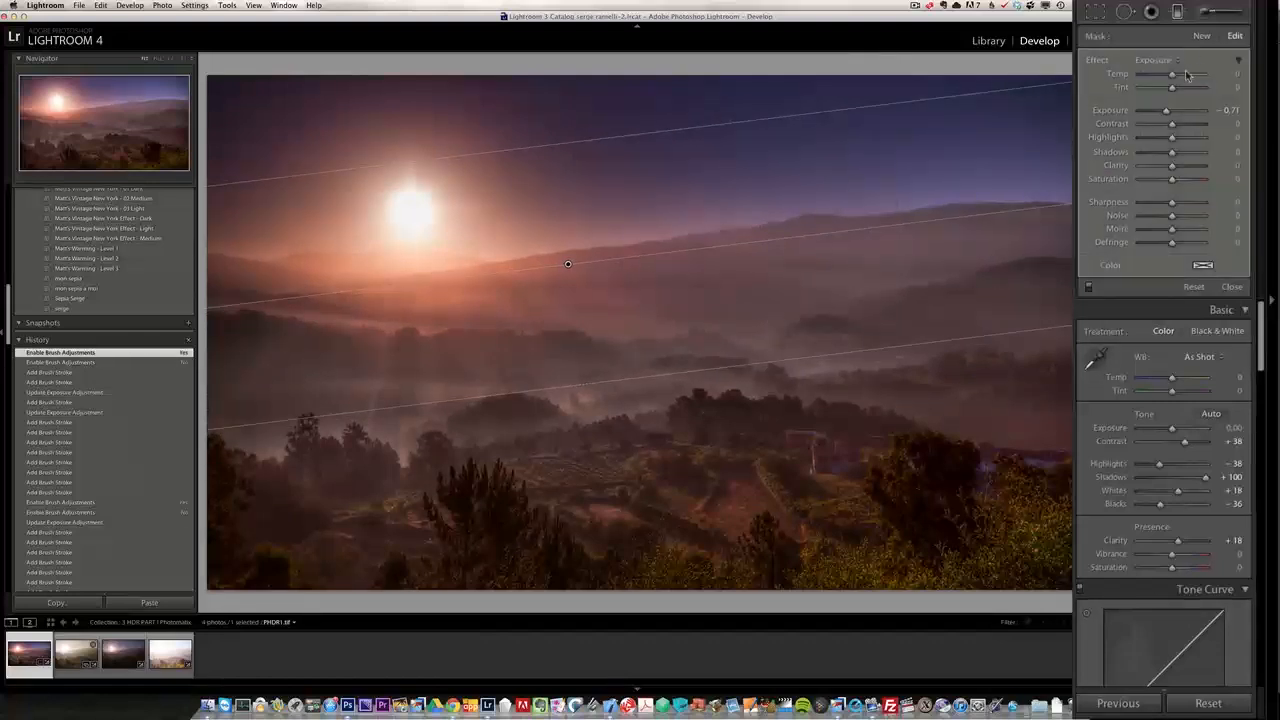
# Step: Set the graduated filter's Exposure to -0.33 and its Saturation to 18
pyautogui.moveTo(1166, 113); pyautogui.dragTo(1171, 118)
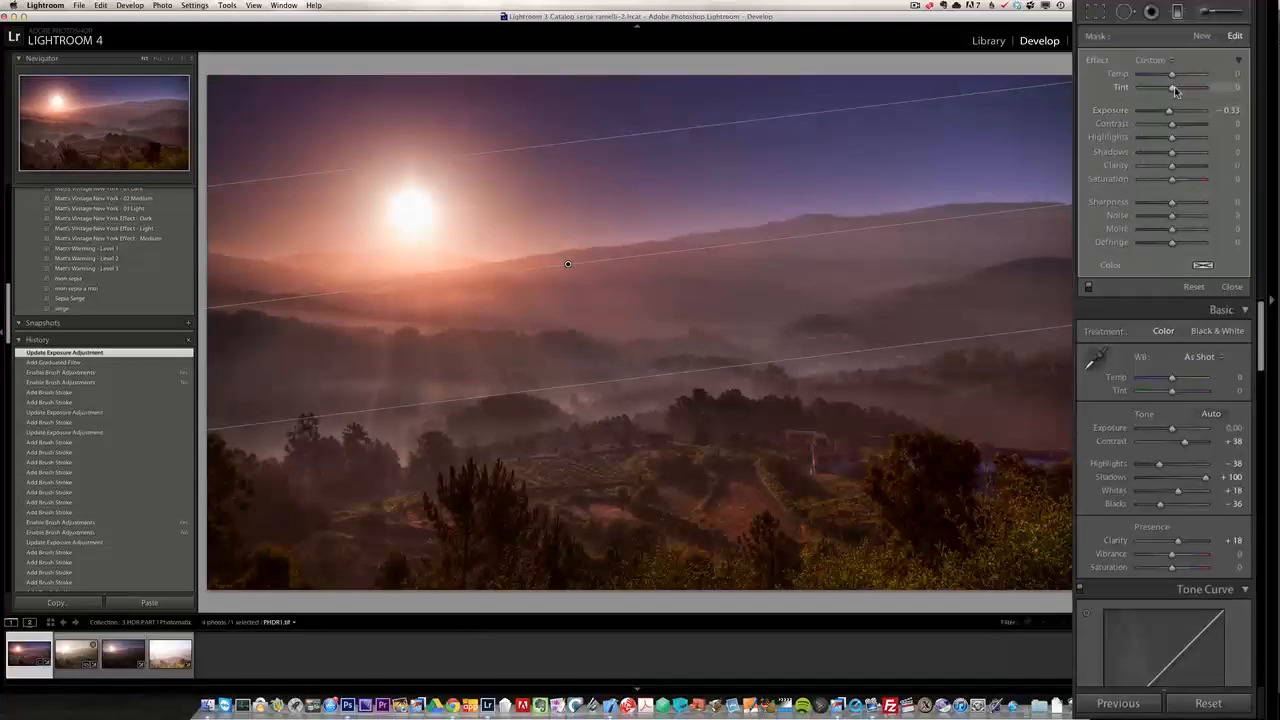
pyautogui.moveTo(1172, 179); pyautogui.dragTo(1184, 181)
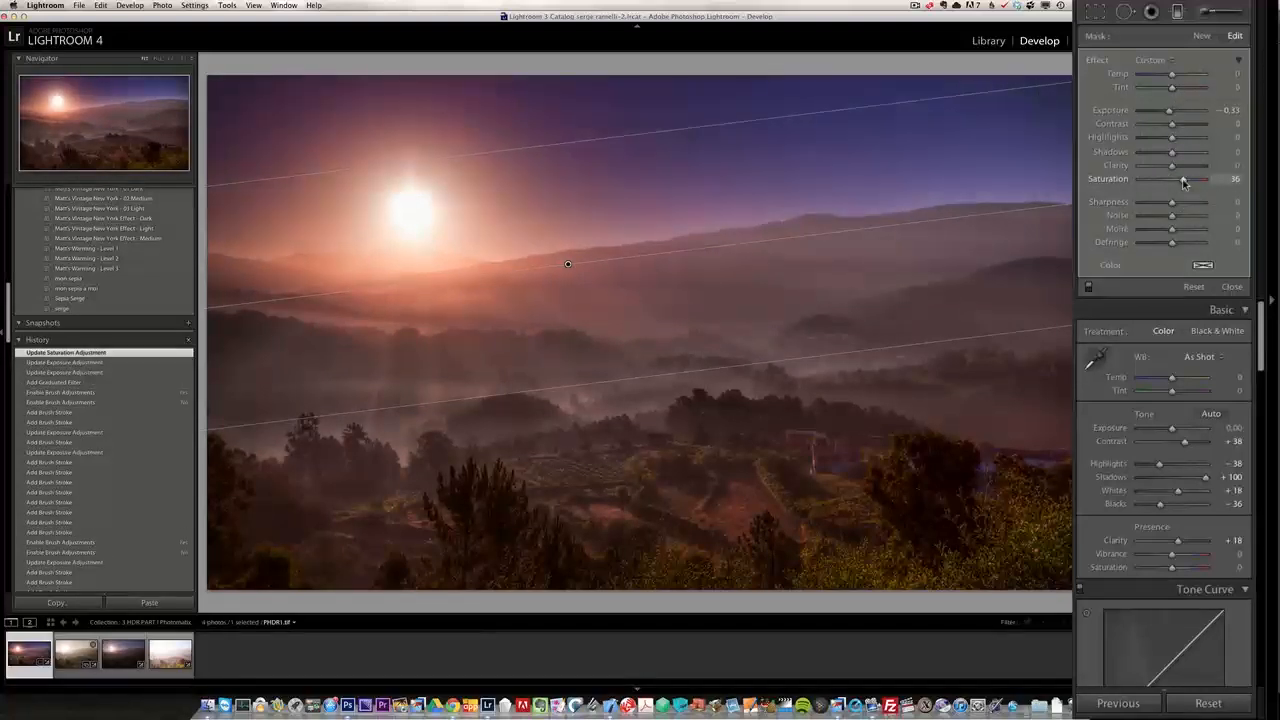
pyautogui.moveTo(1183, 180); pyautogui.dragTo(1178, 183)
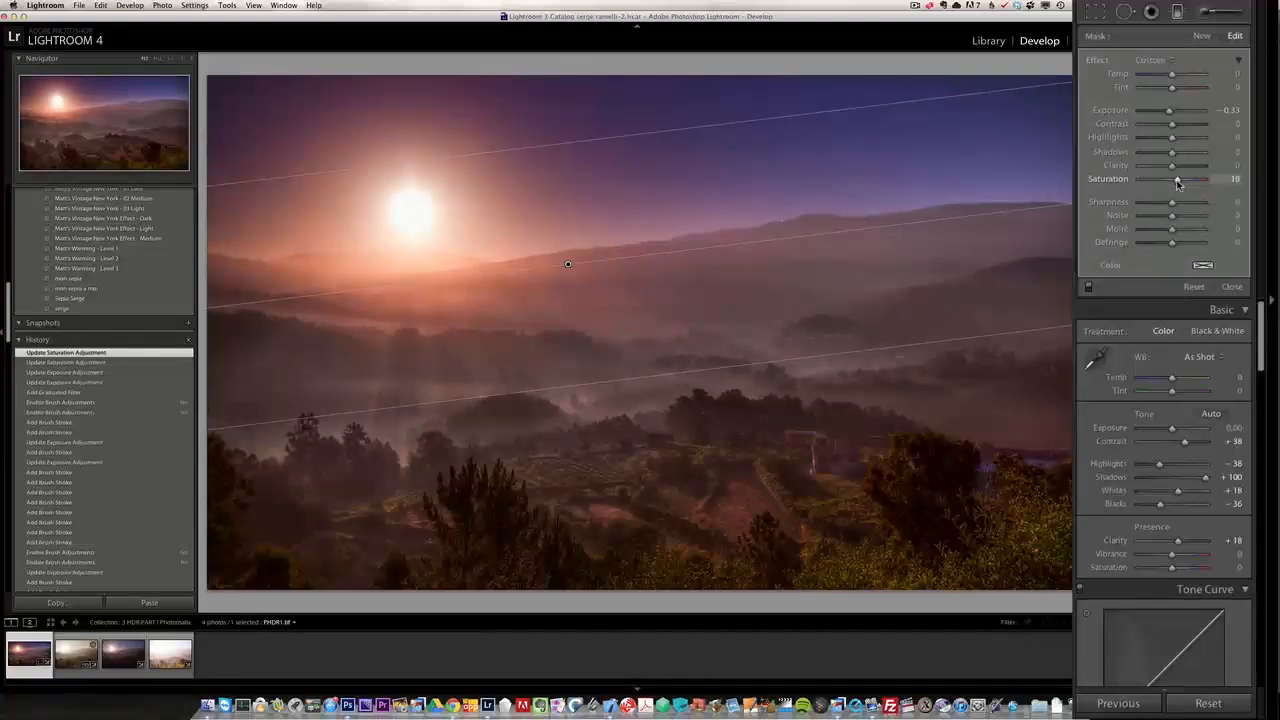
# Step: Compare the photo with the graduated filter off and on, and set the filter's Exposure to -0.24
pyautogui.click(1090, 288)
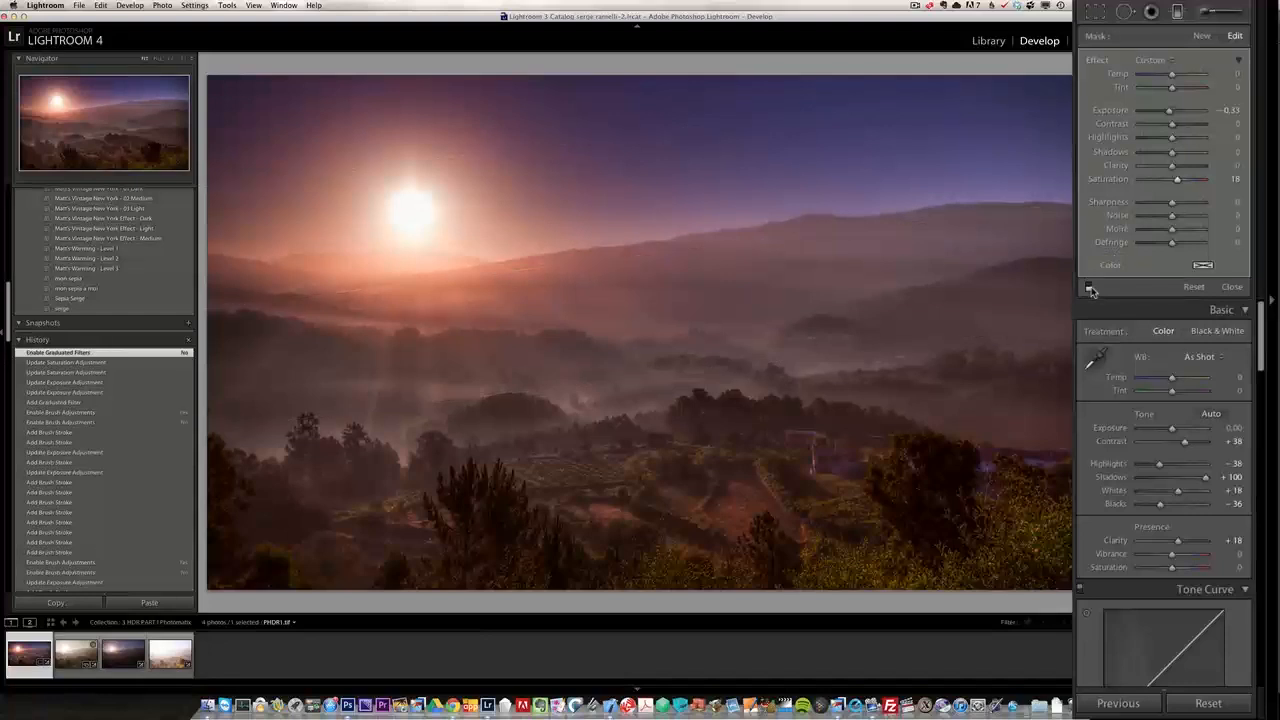
pyautogui.click(1090, 288)
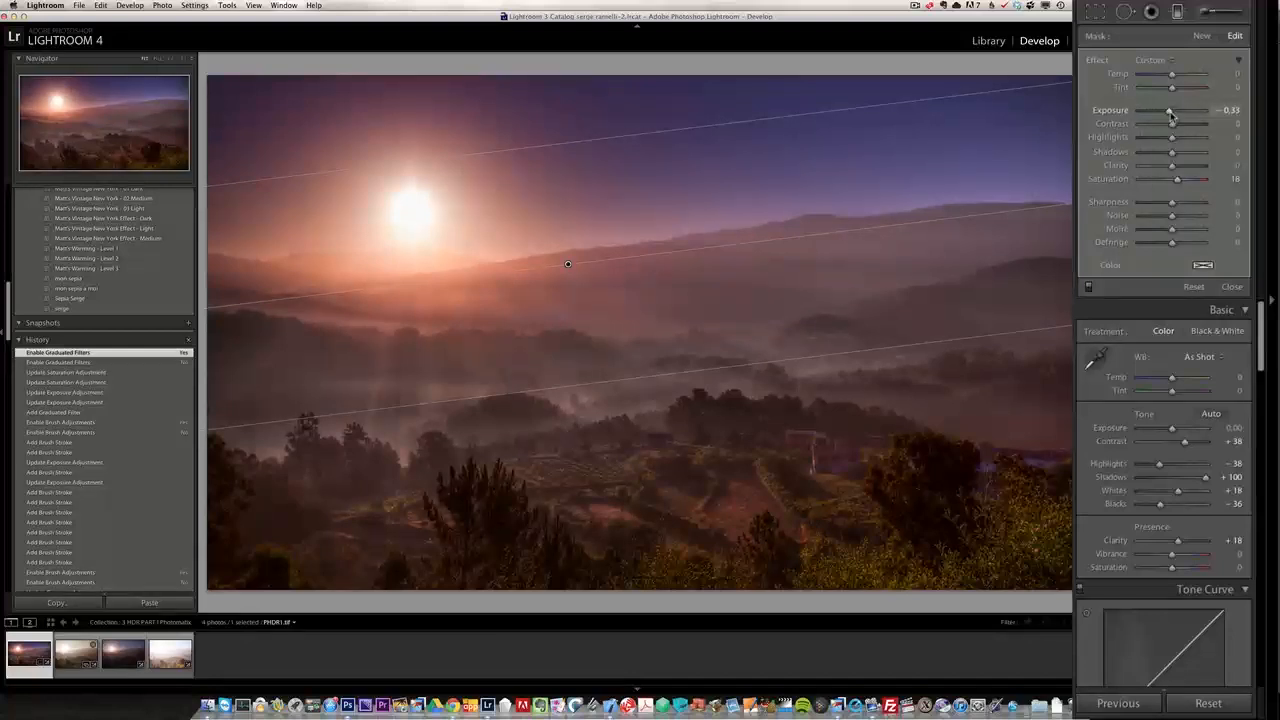
pyautogui.moveTo(1171, 116); pyautogui.dragTo(1173, 116)
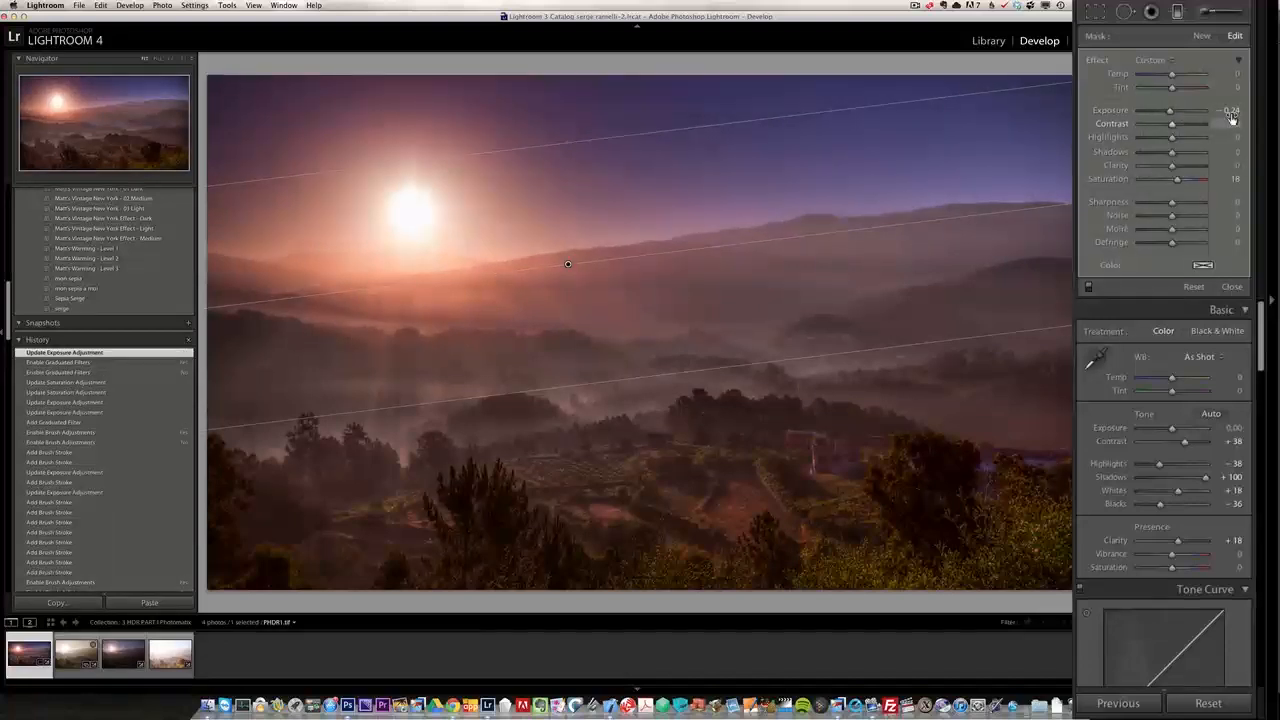
pyautogui.click(1238, 288)
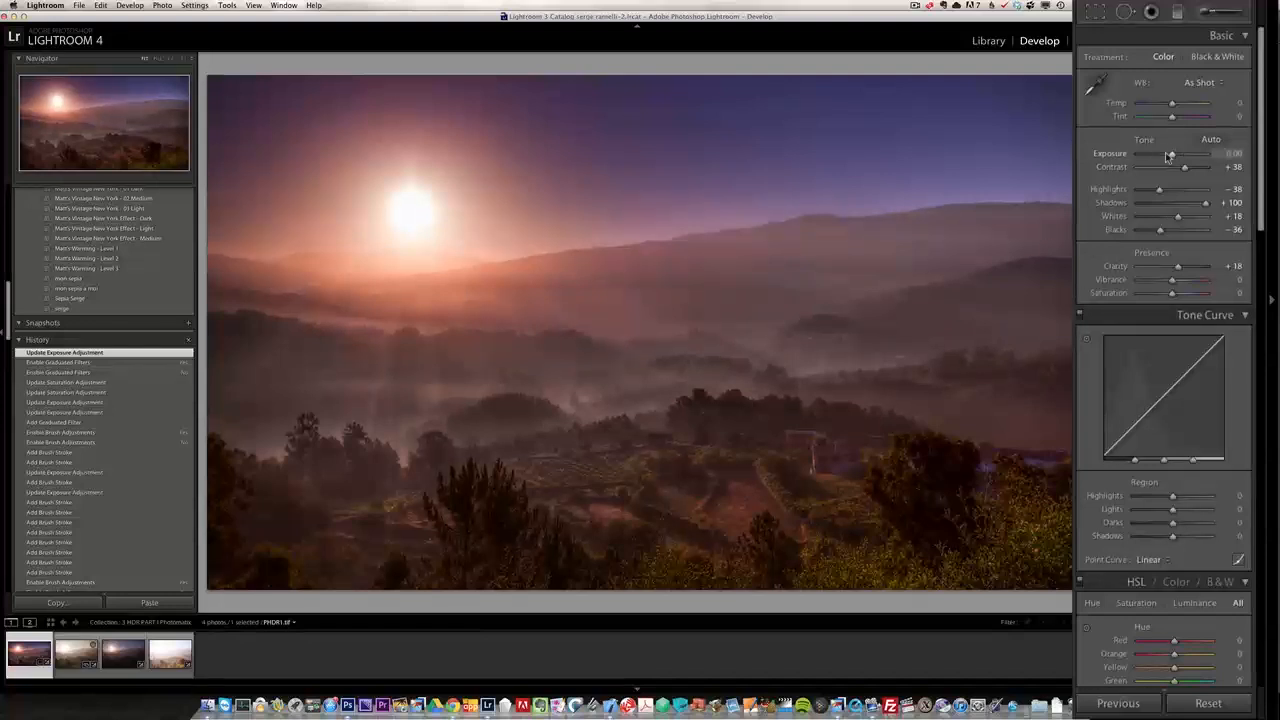
# Step: Brighten the whole photo to Exposure +0.45 and raise its Contrast to +69
pyautogui.moveTo(1174, 158); pyautogui.dragTo(1176, 159)
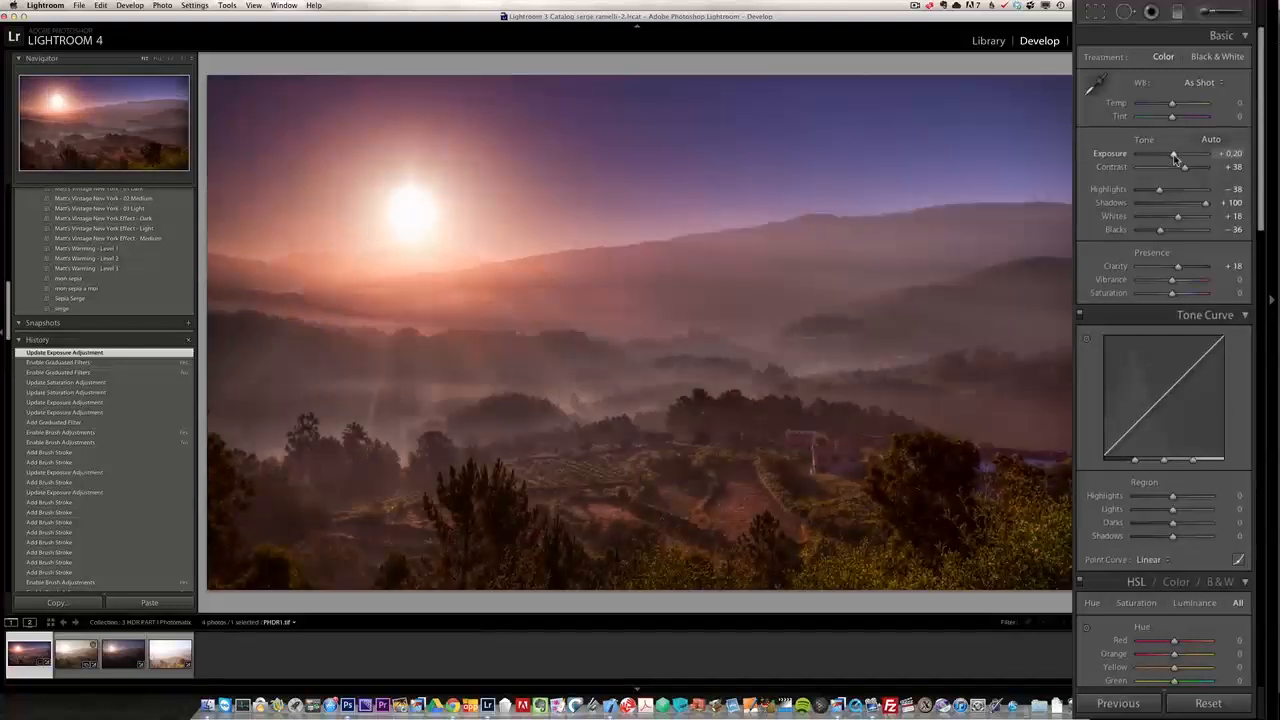
pyautogui.moveTo(1184, 167); pyautogui.dragTo(1191, 170)
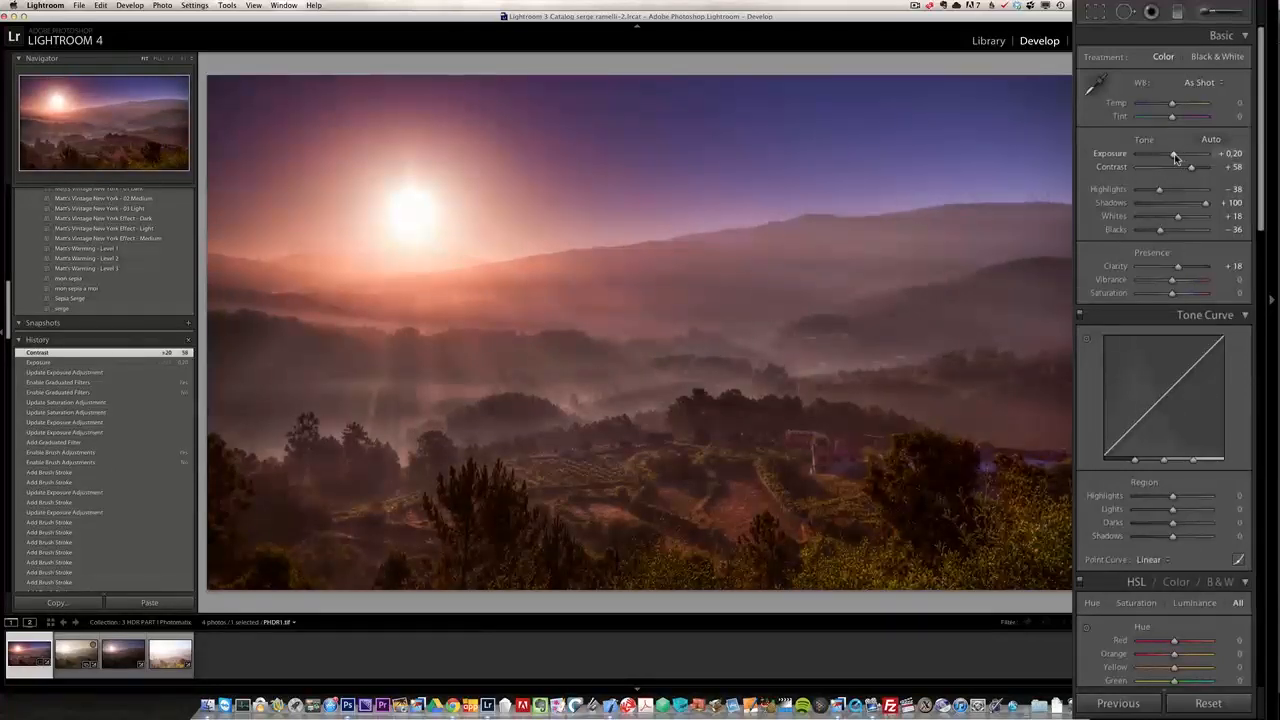
pyautogui.moveTo(1176, 157); pyautogui.dragTo(1192, 172)
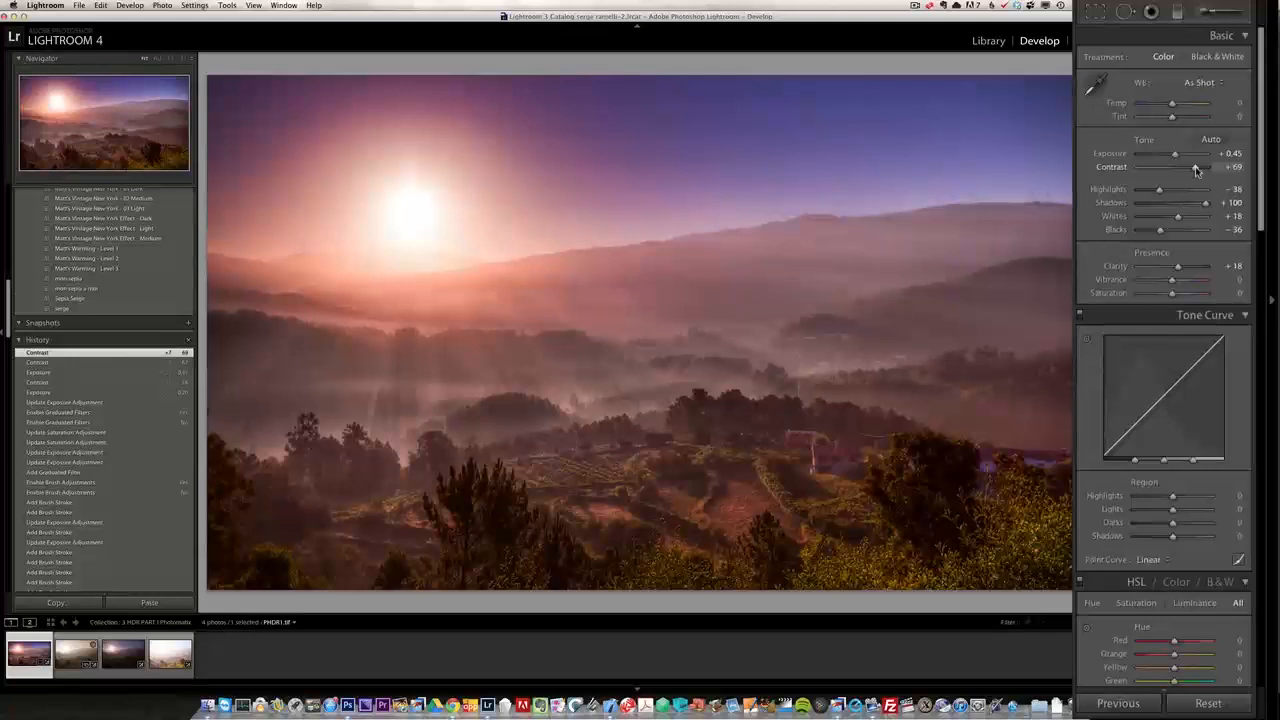
# Step: Set the photo's Sharpening Amount to 58
pyautogui.scroll(-15, 1165, 243)
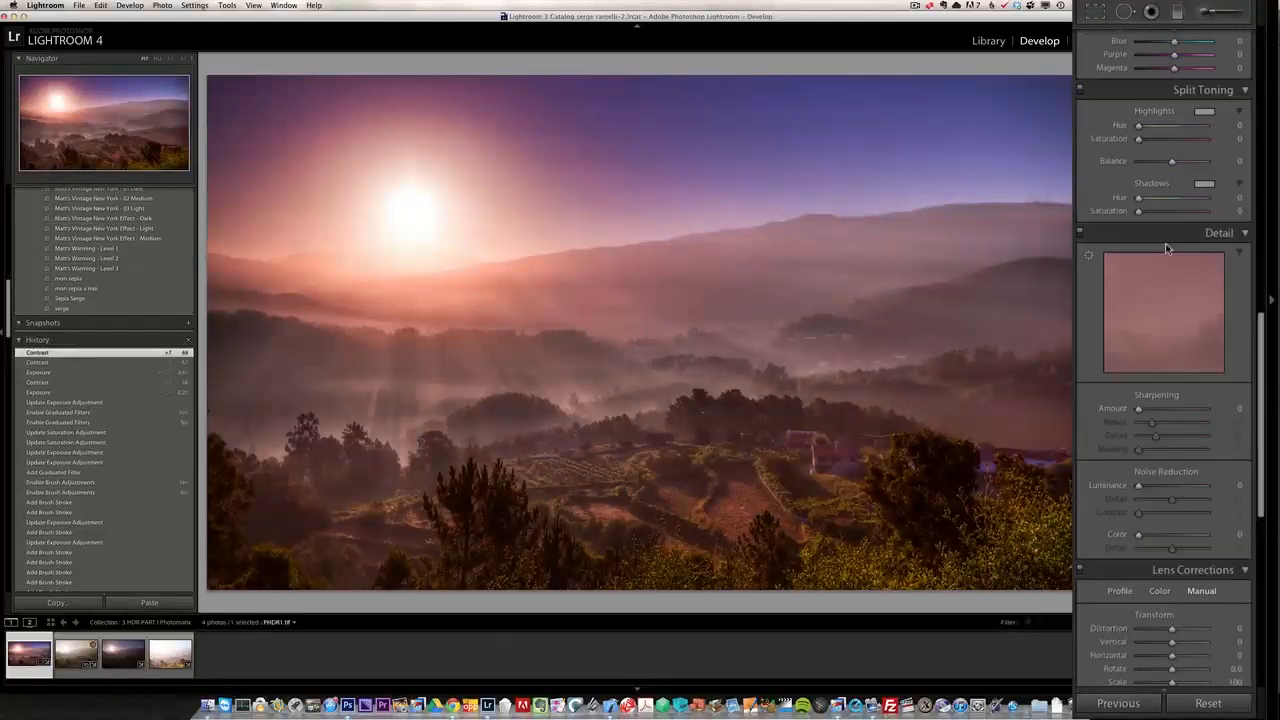
pyautogui.scroll(6, 1165, 243)
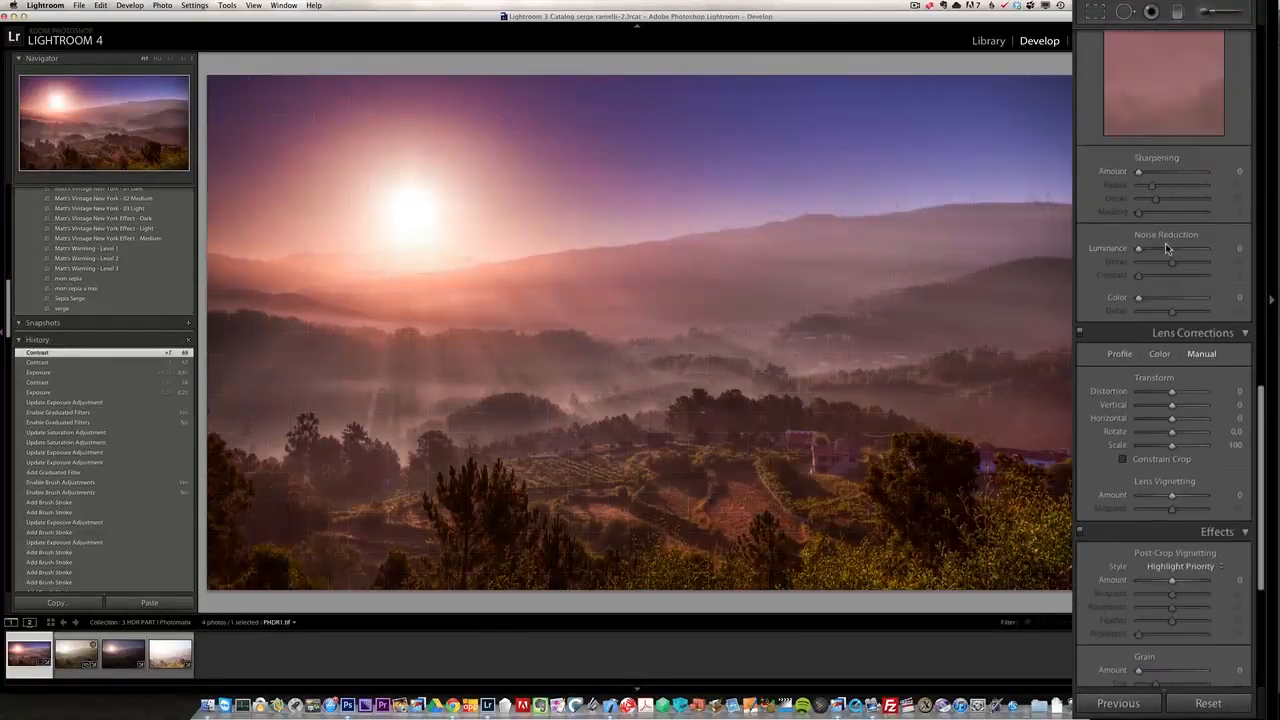
pyautogui.click(1163, 171)
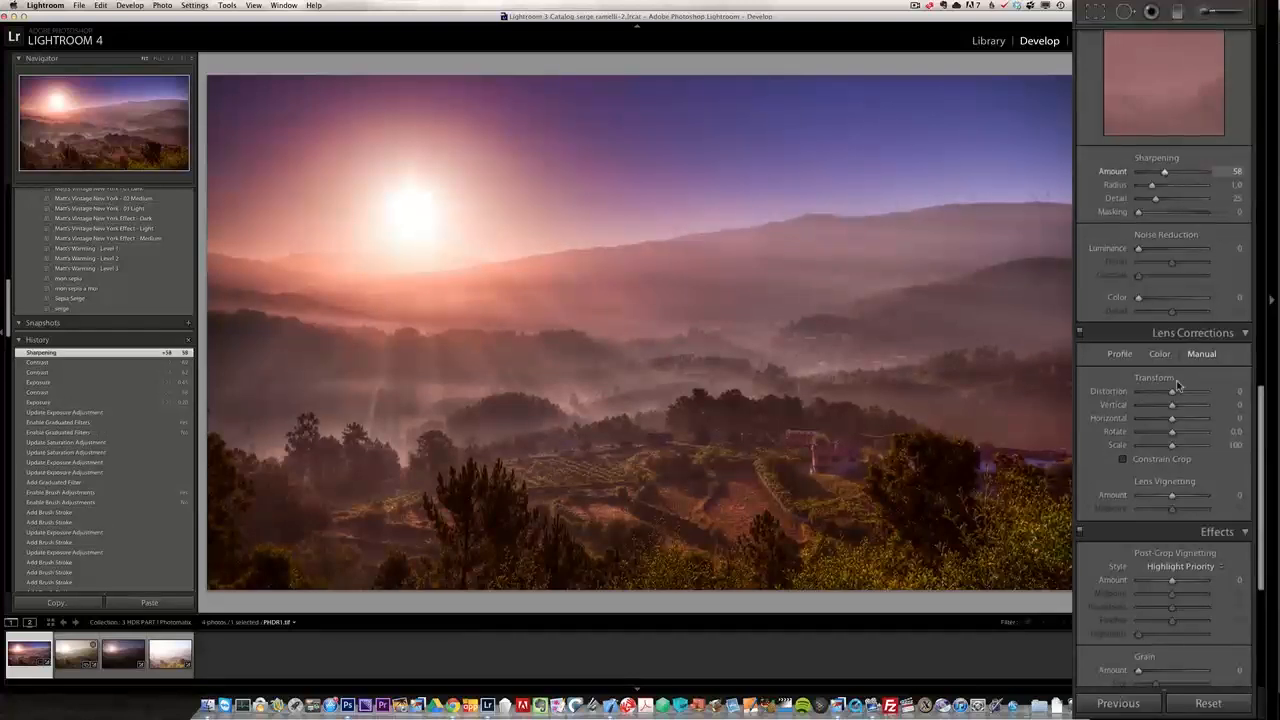
# Step: Darken the photo's edges with a Highlight Priority post-crop vignette, setting Amount to -16 and lowering it slightly further
pyautogui.scroll(-5, 1184, 440)
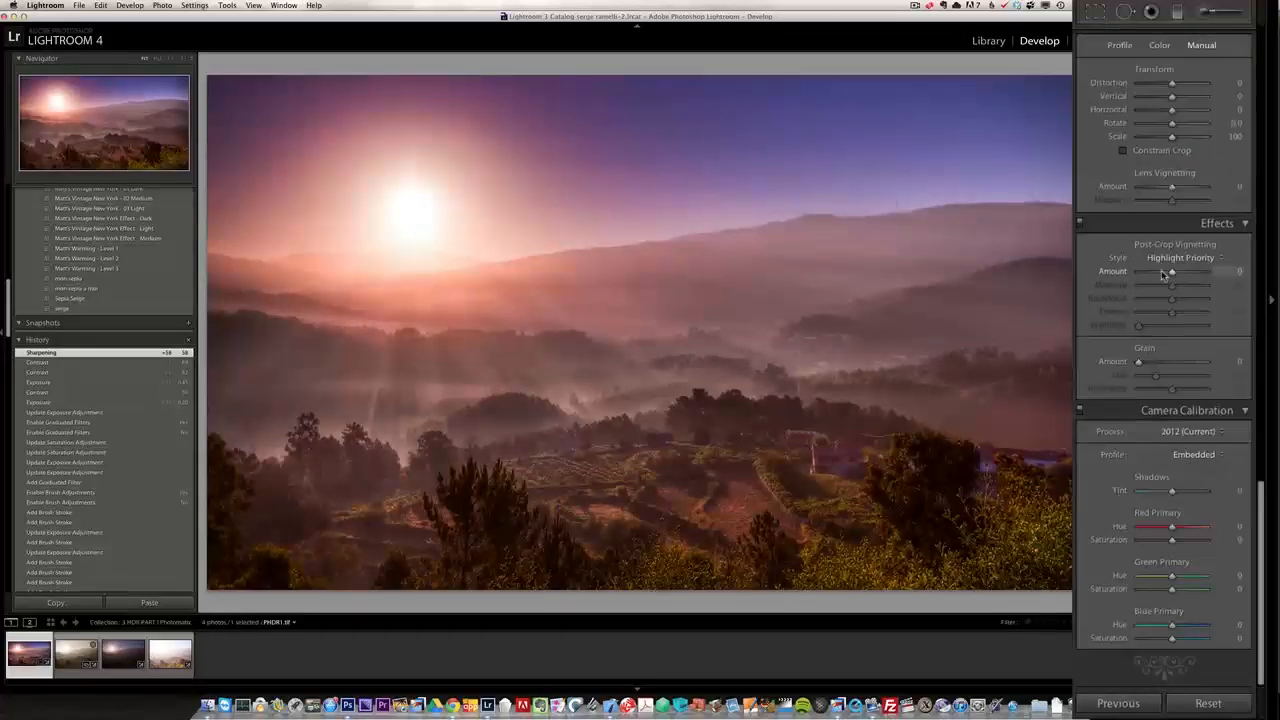
pyautogui.moveTo(1173, 278); pyautogui.dragTo(1166, 281)
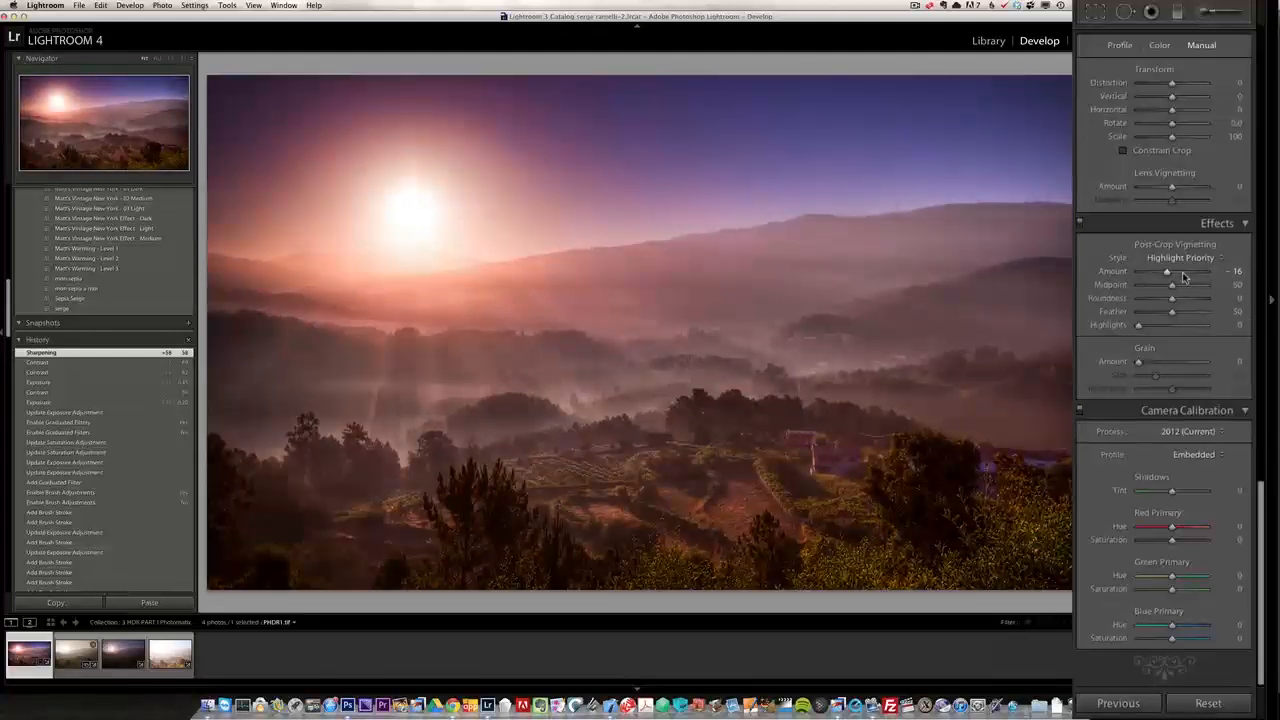
pyautogui.moveTo(1168, 276); pyautogui.dragTo(1164, 274)
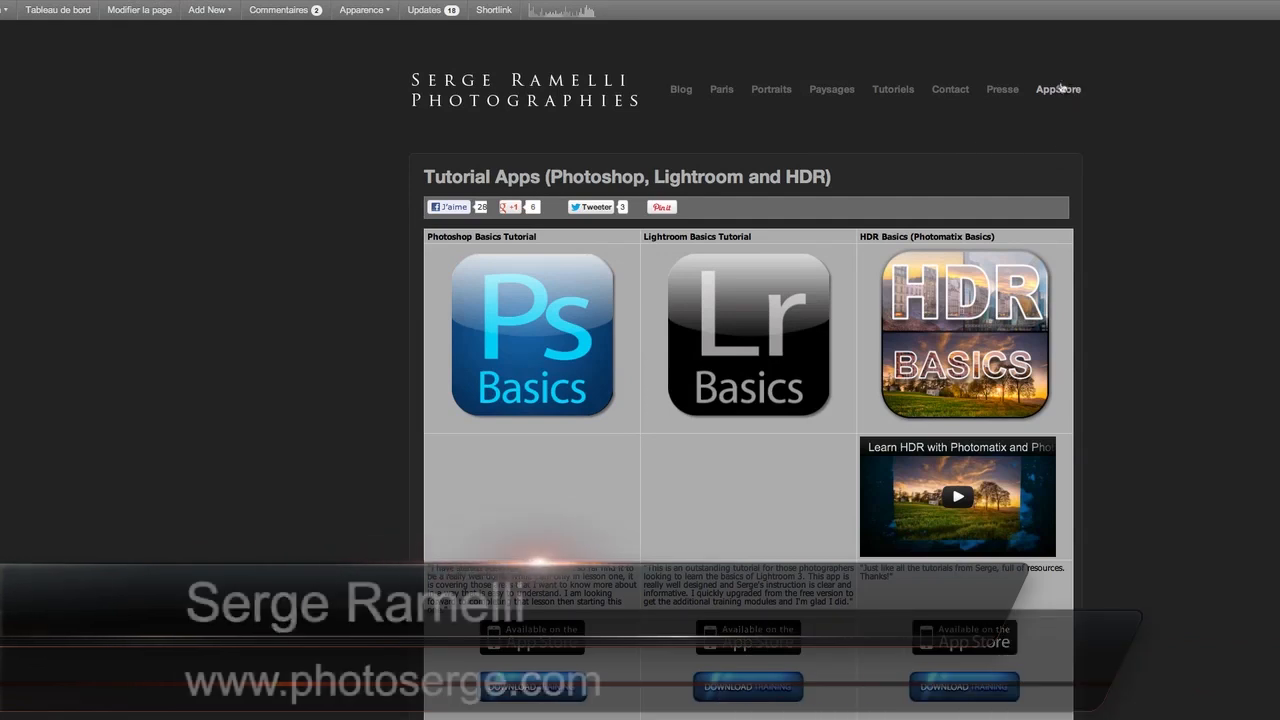
# Step: Look through the Photoshop, Lightroom and HDR courses offered on the Tutorial Apps web page
pyautogui.scroll(-1, 1086, 100)
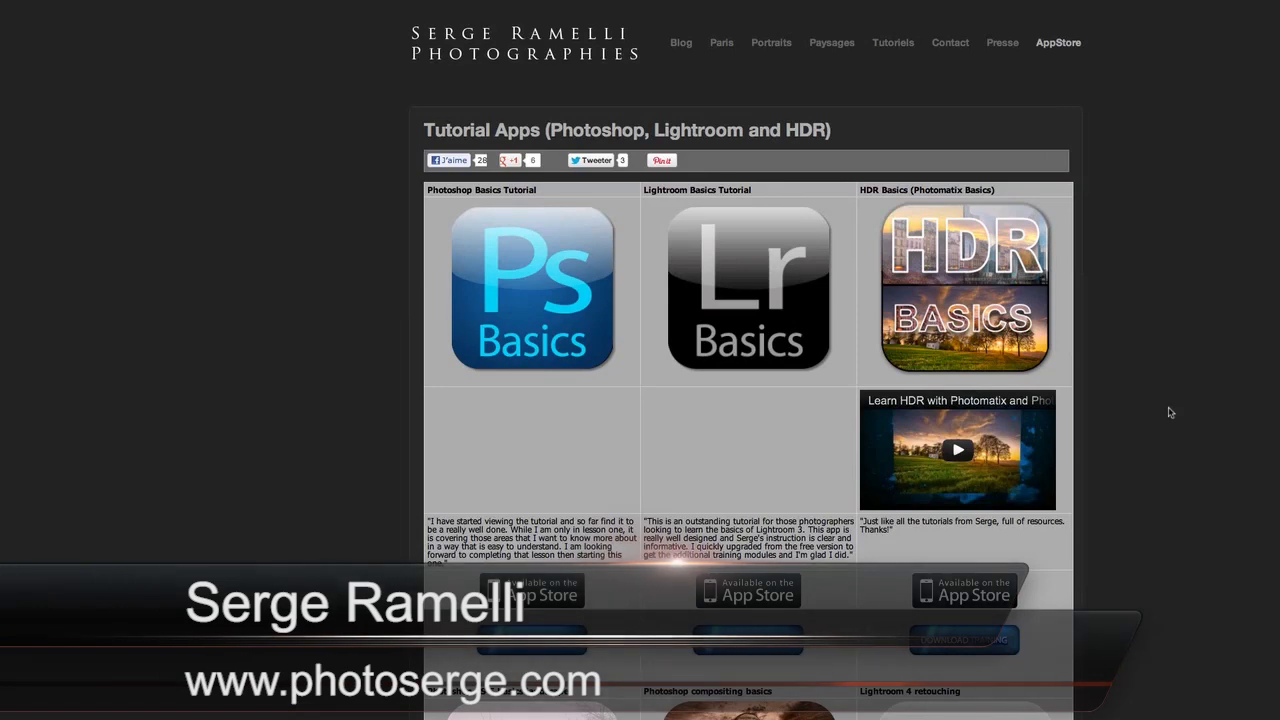
pyautogui.scroll(-13, 1177, 408)
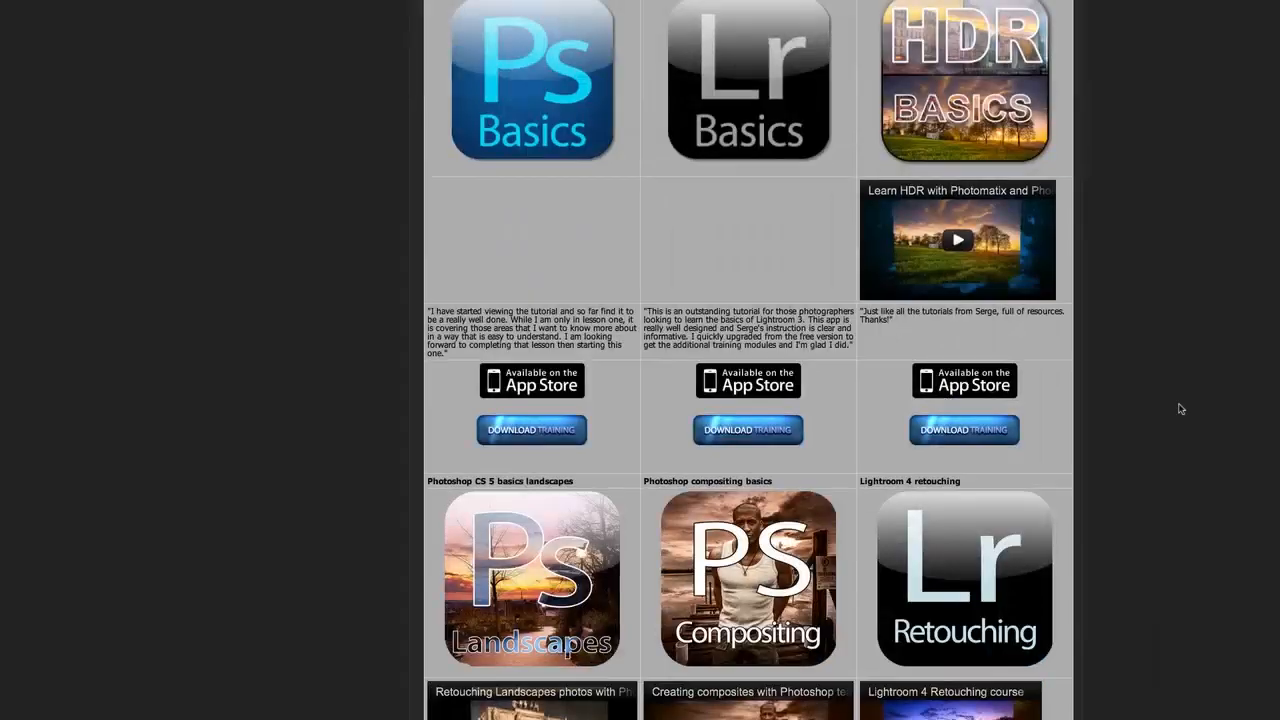
pyautogui.scroll(-11, 1180, 408)
pyautogui.scroll(11, 1180, 408)
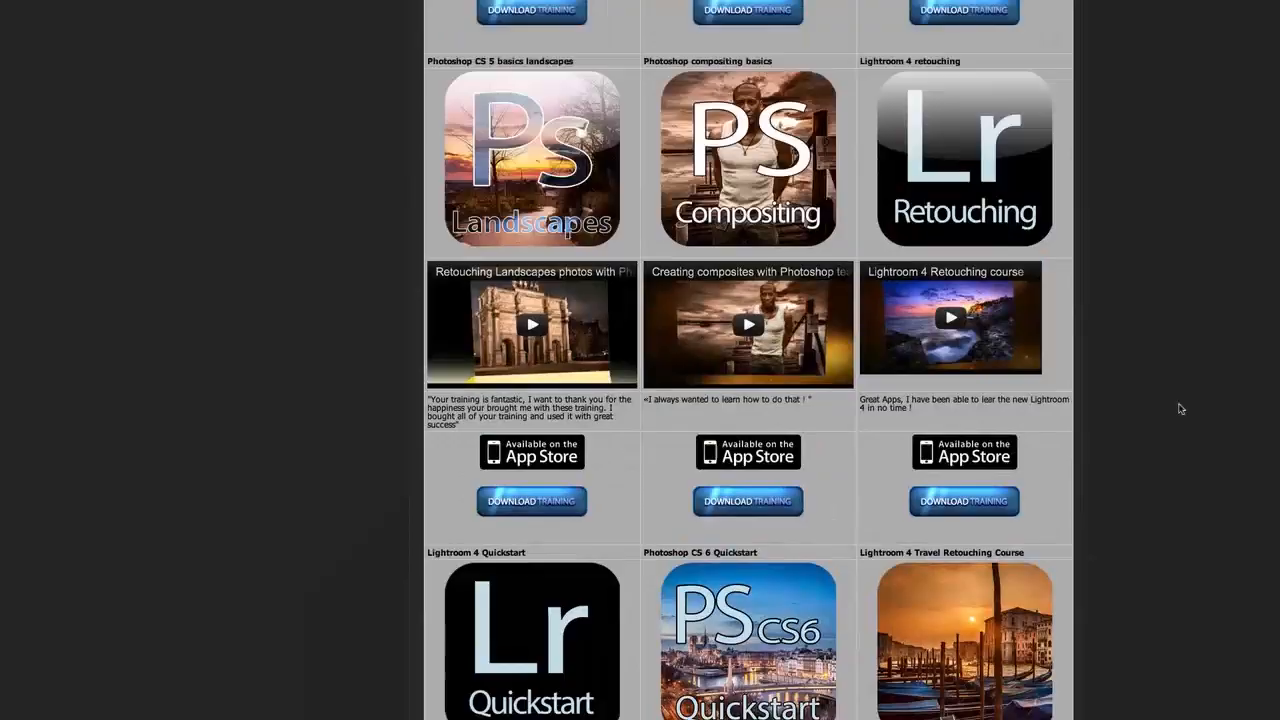
pyautogui.scroll(4, 1180, 408)
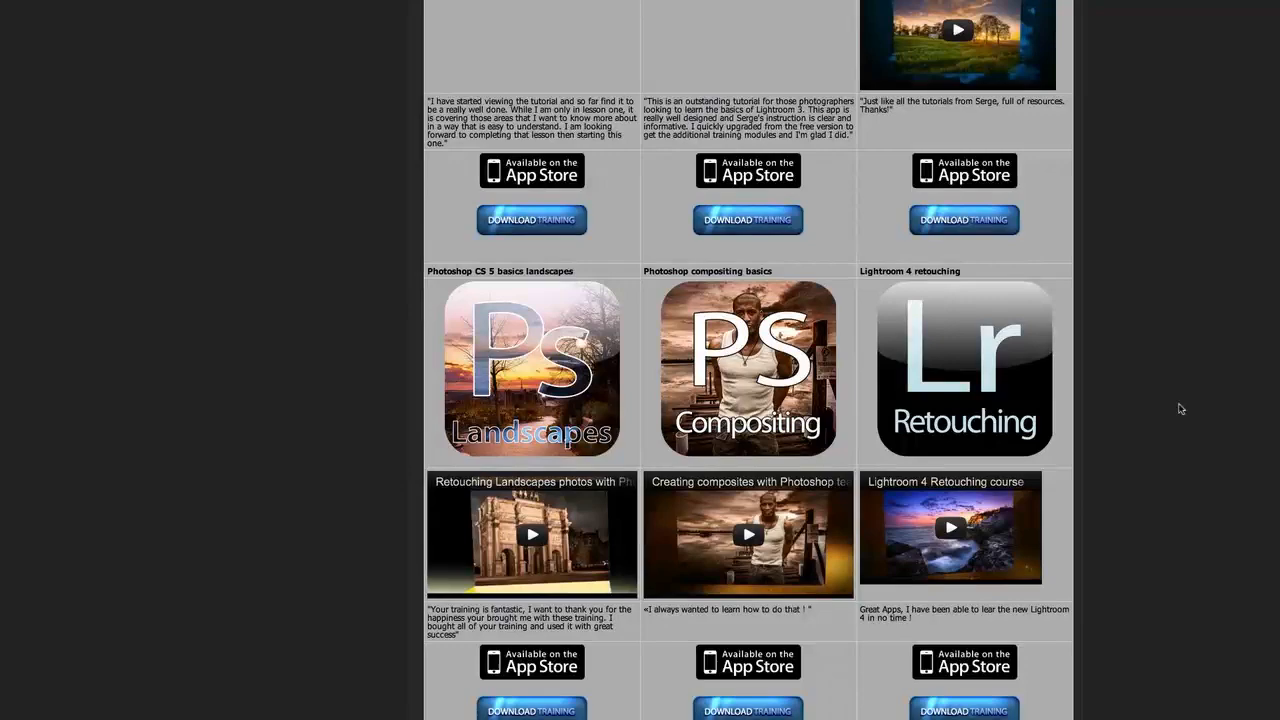
pyautogui.scroll(-10, 1180, 410)
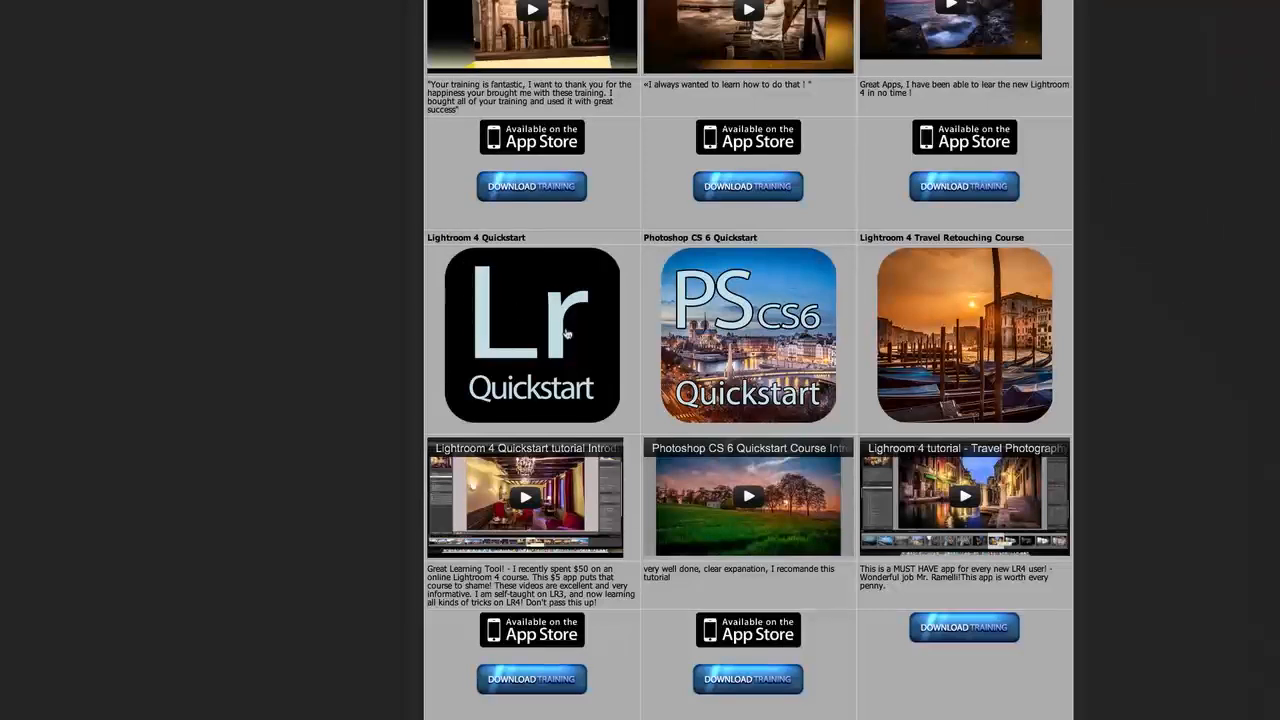
pyautogui.scroll(5, 569, 338)
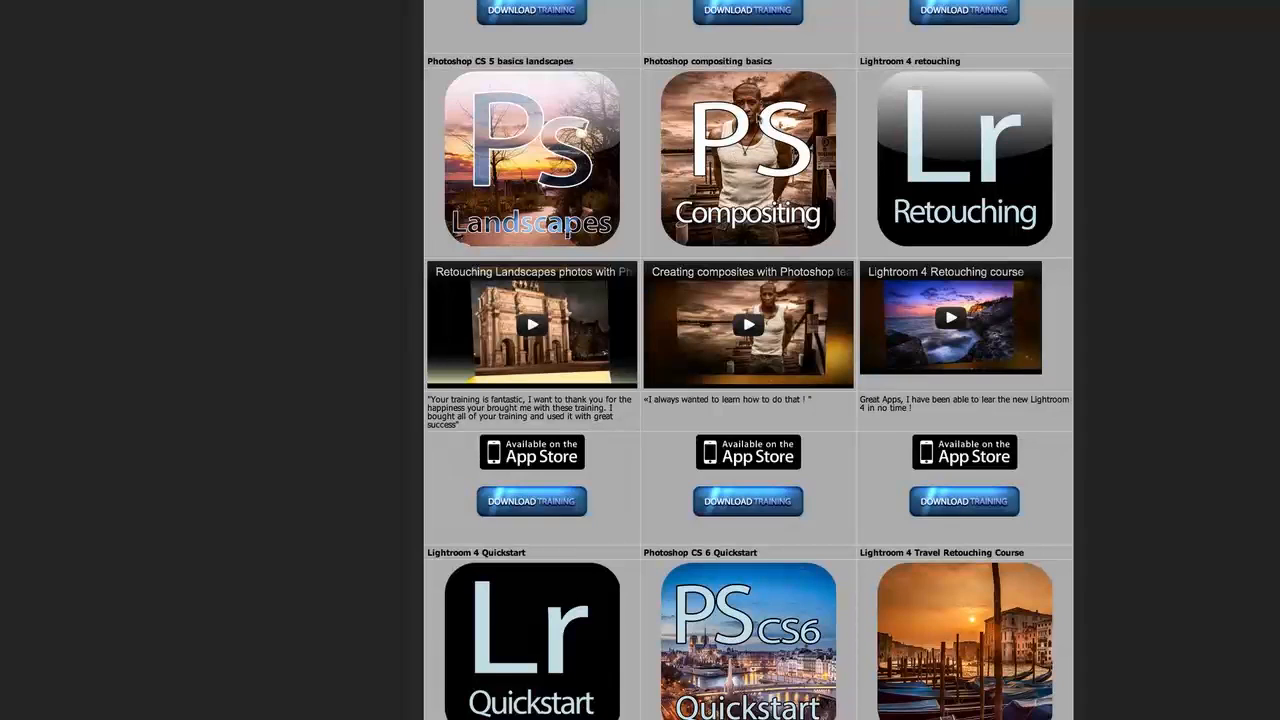
pyautogui.scroll(2, 748, 360)
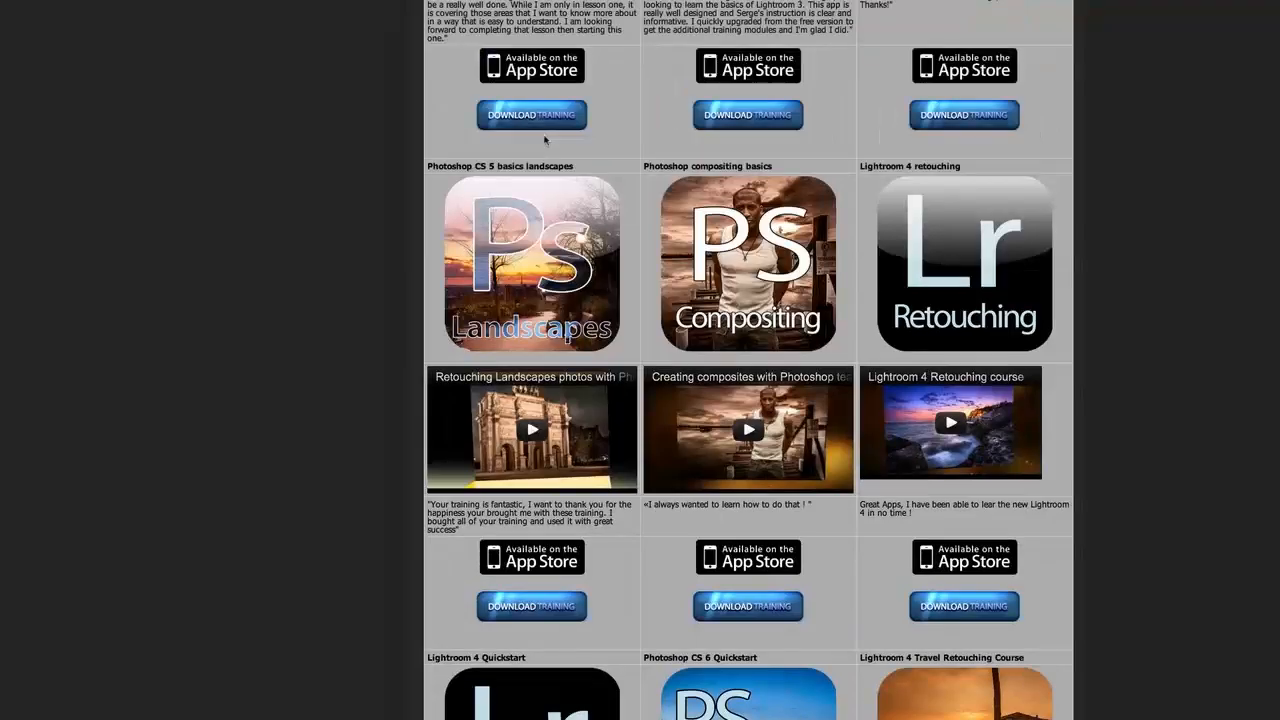
pyautogui.scroll(3, 748, 360)
pyautogui.scroll(5, 743, 313)
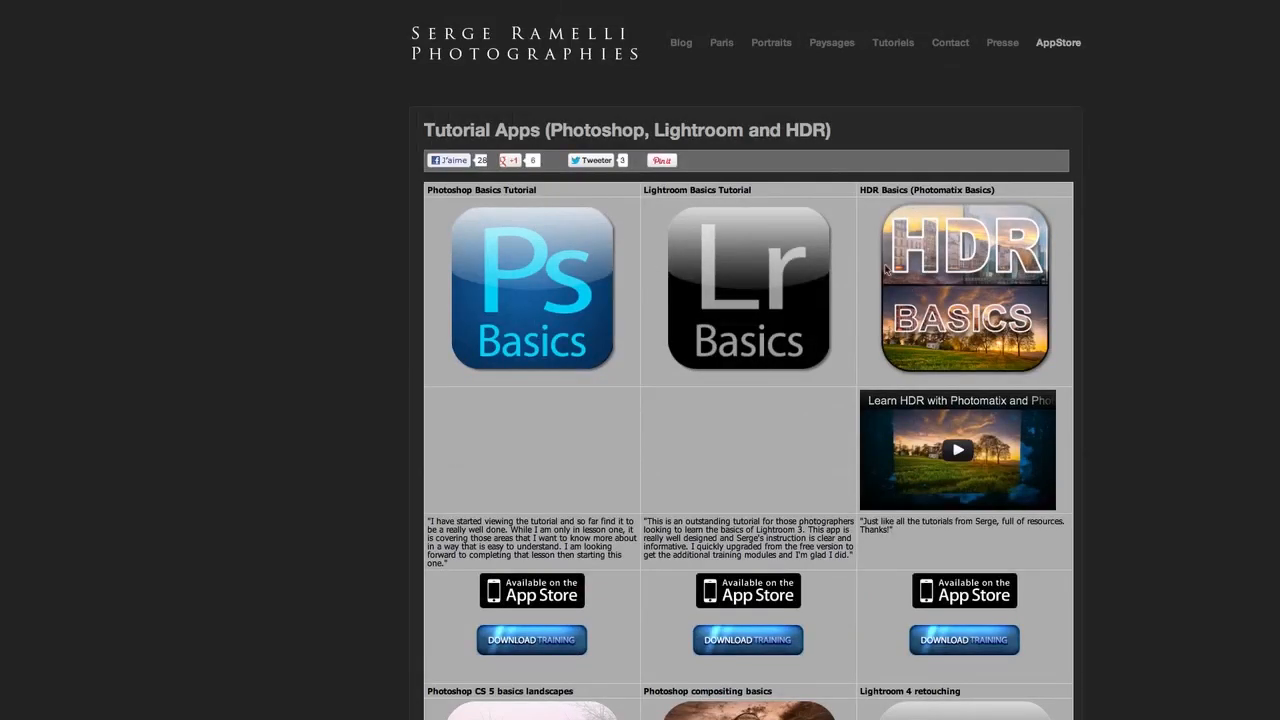